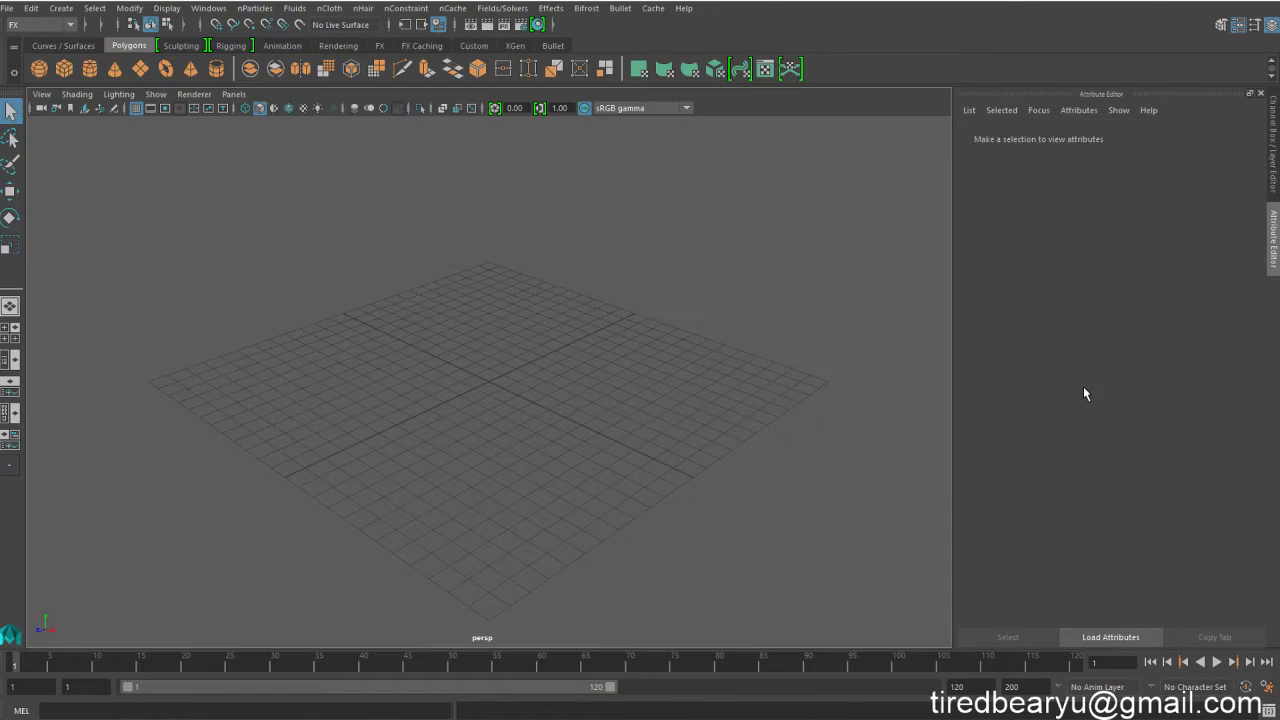
- Close the shatter simulation preview and tilt the camera down over the grid
key(alt+Tab)
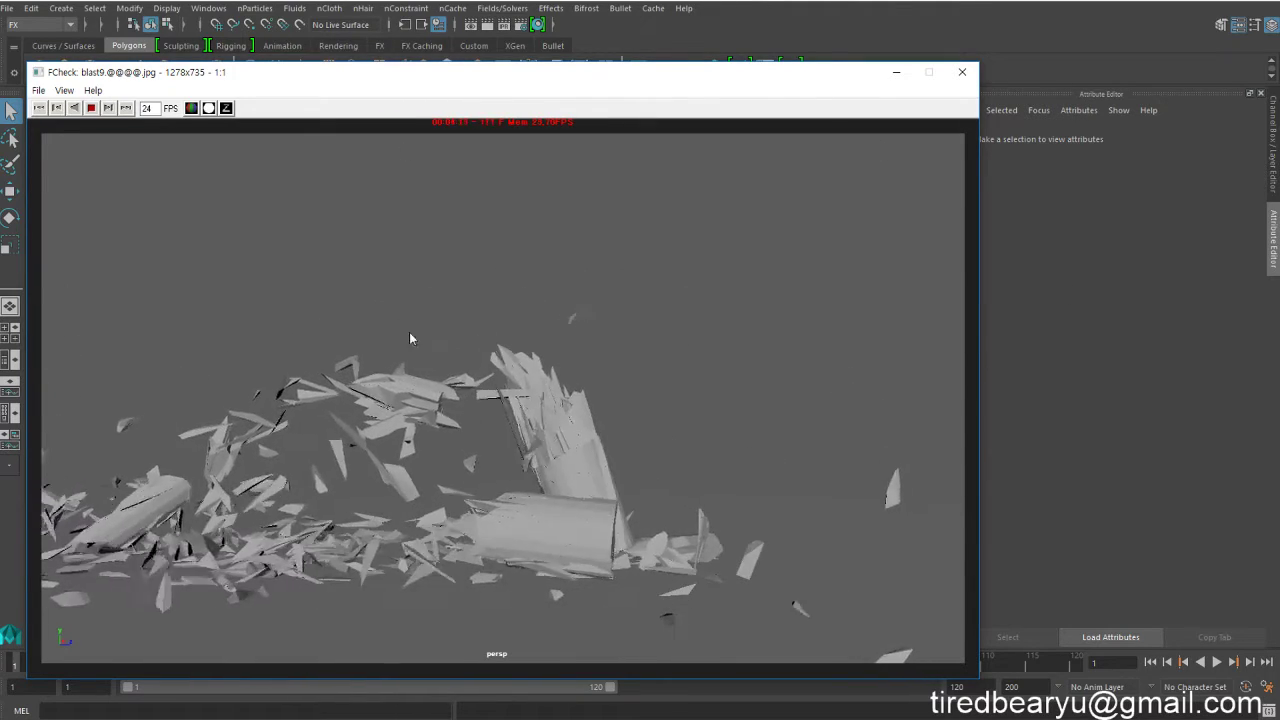
key(Escape)
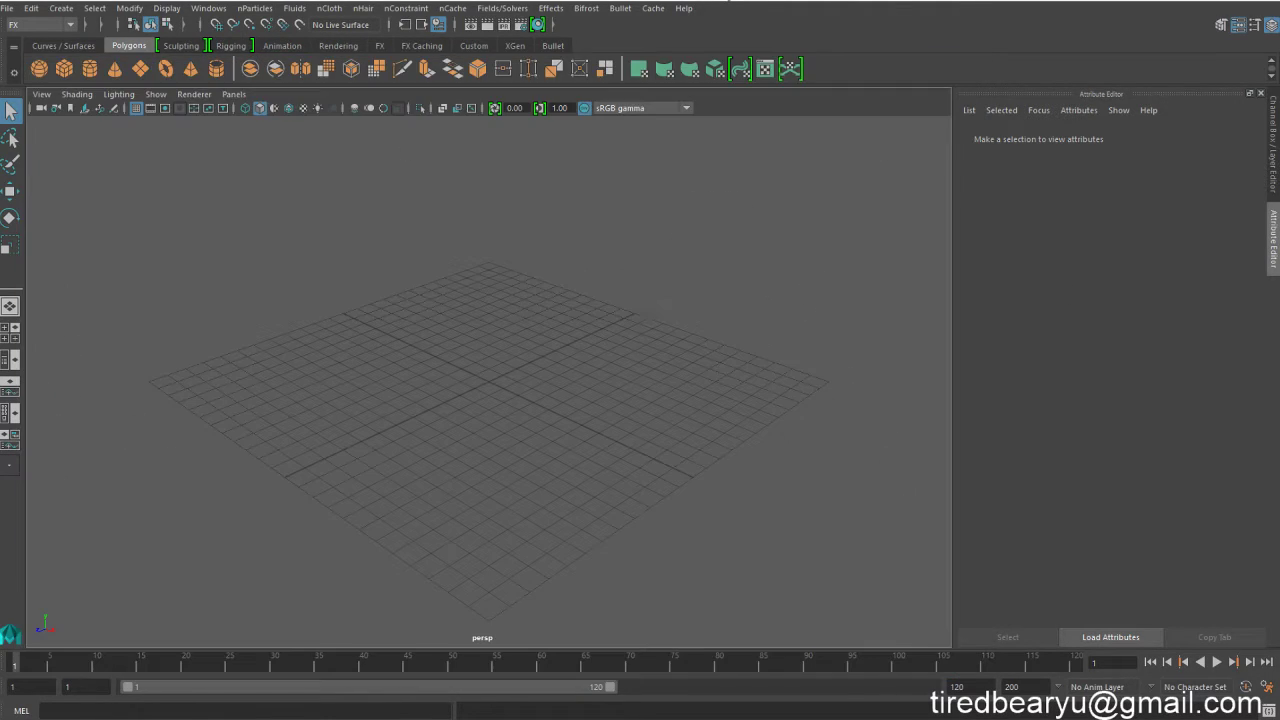
alt+drag(698, 593, 543, 380)
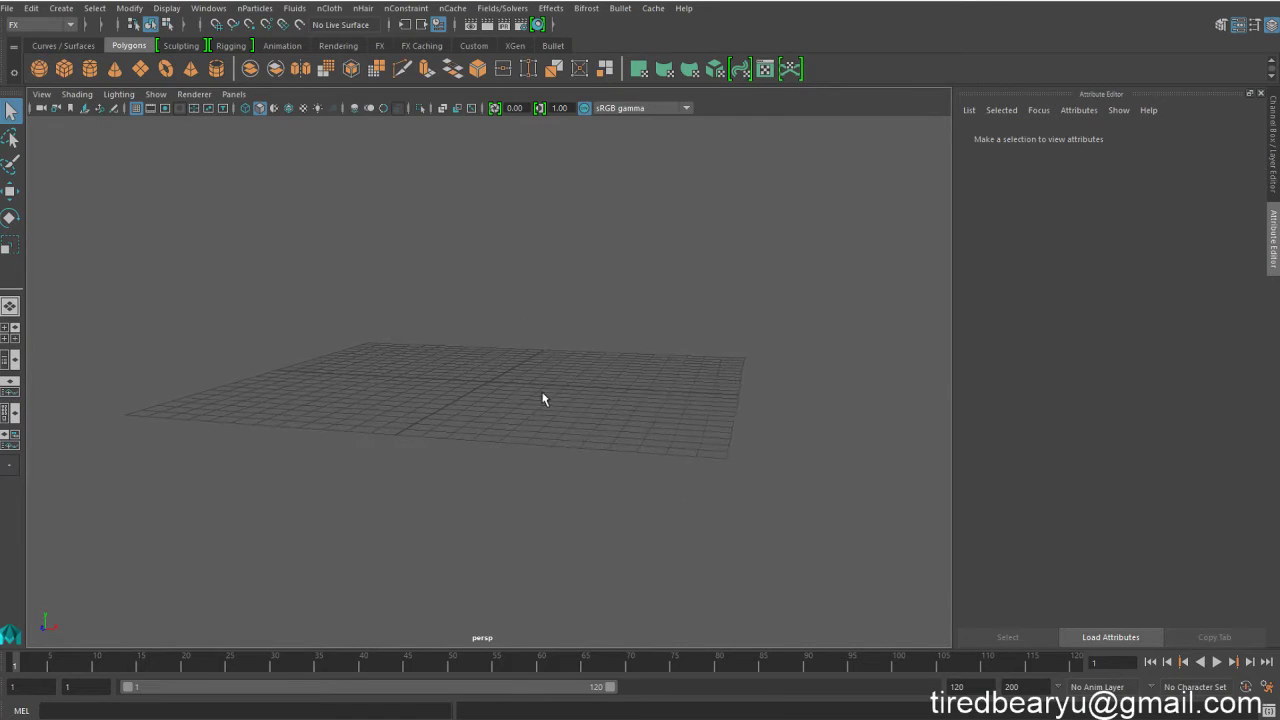
mouse_move(540, 402)
alt+middle_down()
mouse_move(532, 463)
mouse_move(543, 464)
alt+middle_up()
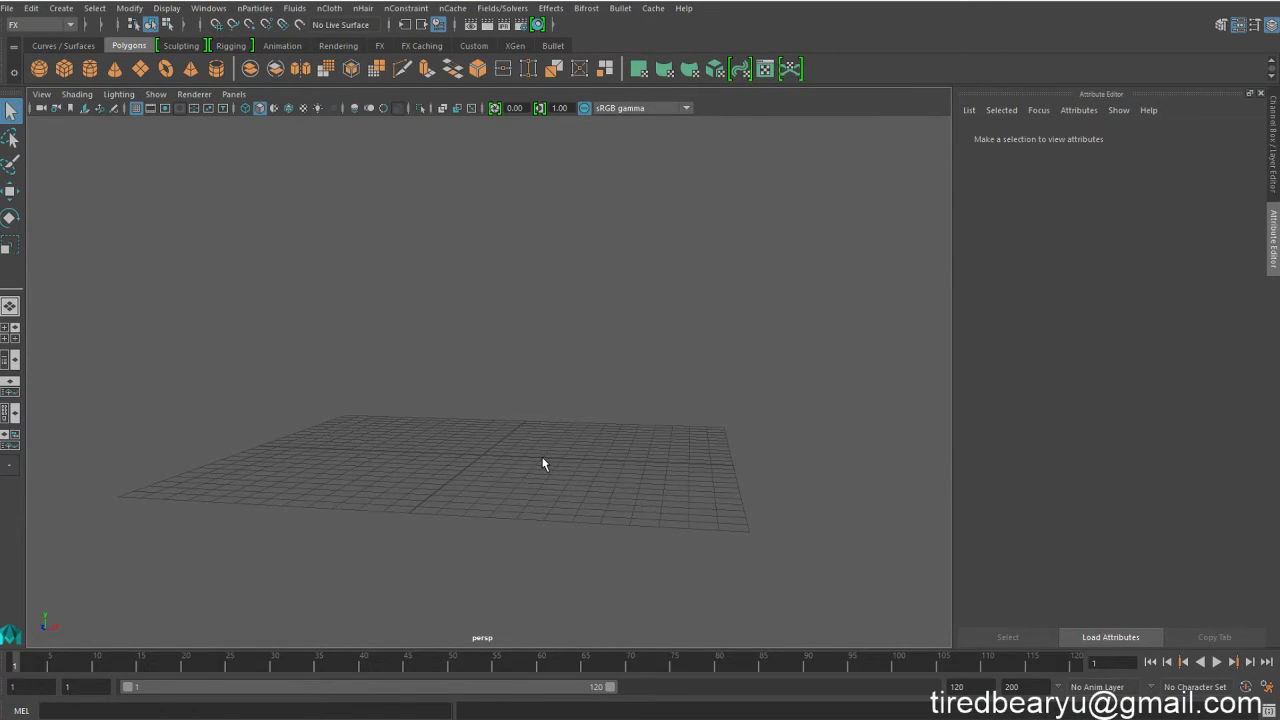
alt+drag(537, 423, 530, 437)
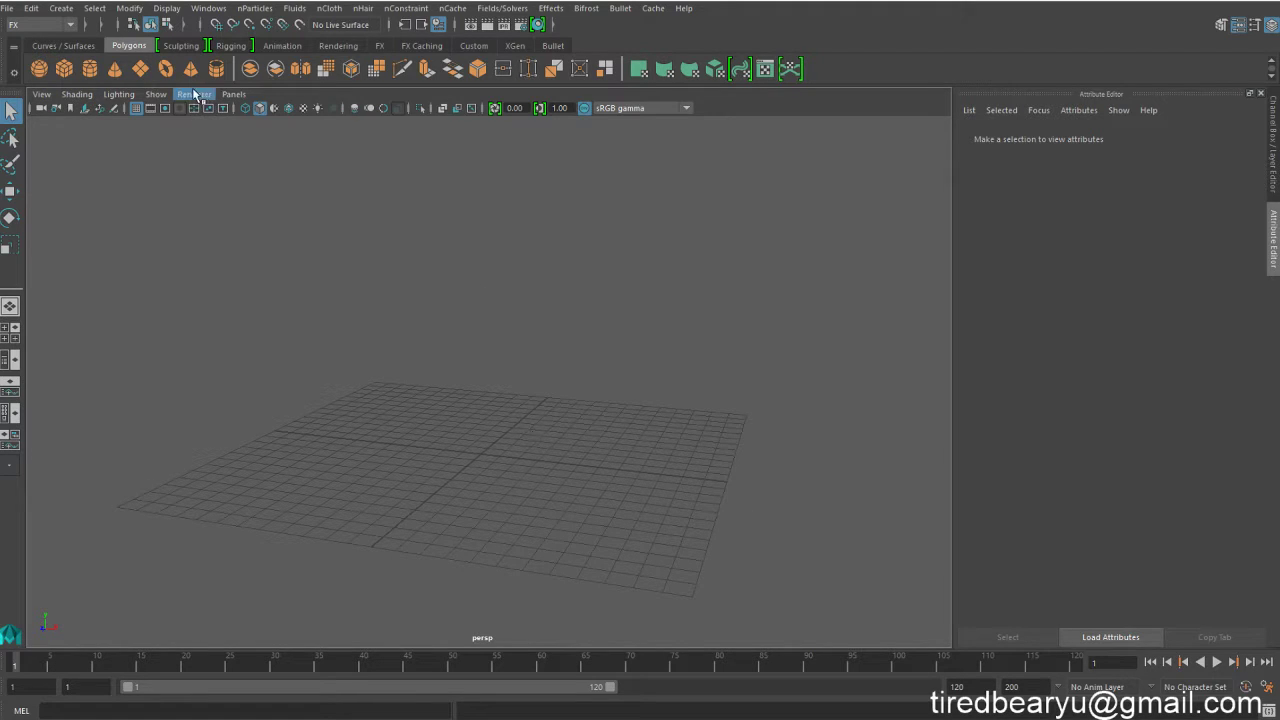
mouse_move(347, 299)
alt+mouse_down()
mouse_move(366, 289)
mouse_move(366, 300)
mouse_move(345, 289)
alt+mouse_up()
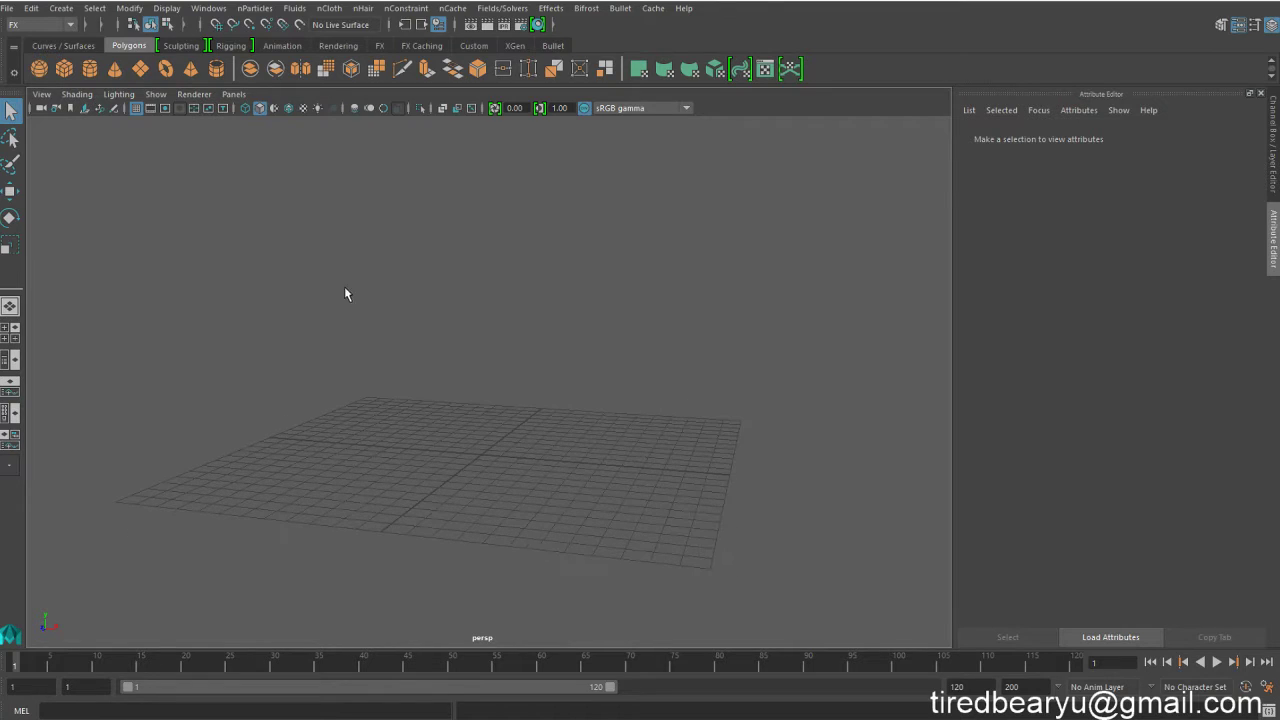
- Create a polygon plane at the origin, scale it into a large ground, and hide the grid
click(141, 72)
mouse_move(366, 467)
middle_down()
mouse_move(660, 517)
mouse_move(623, 549)
mouse_move(531, 489)
middle_up()
key(w)
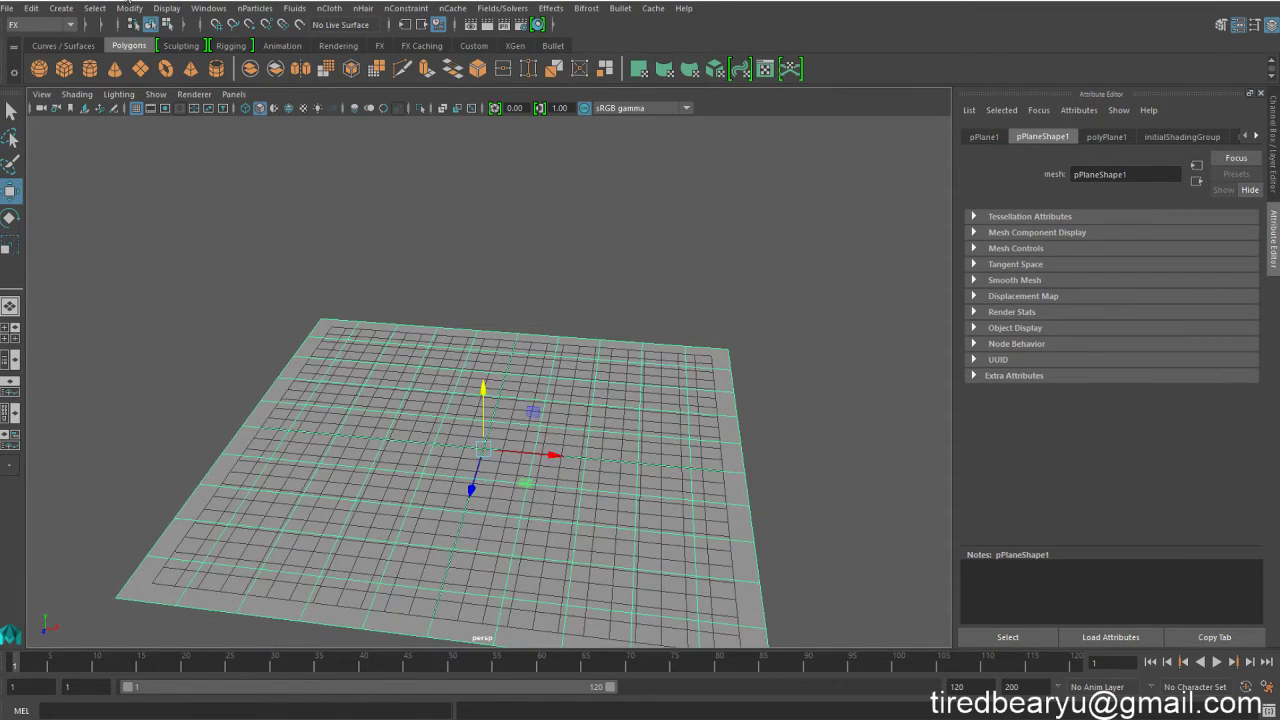
click(140, 109)
alt+drag(561, 300, 558, 278)
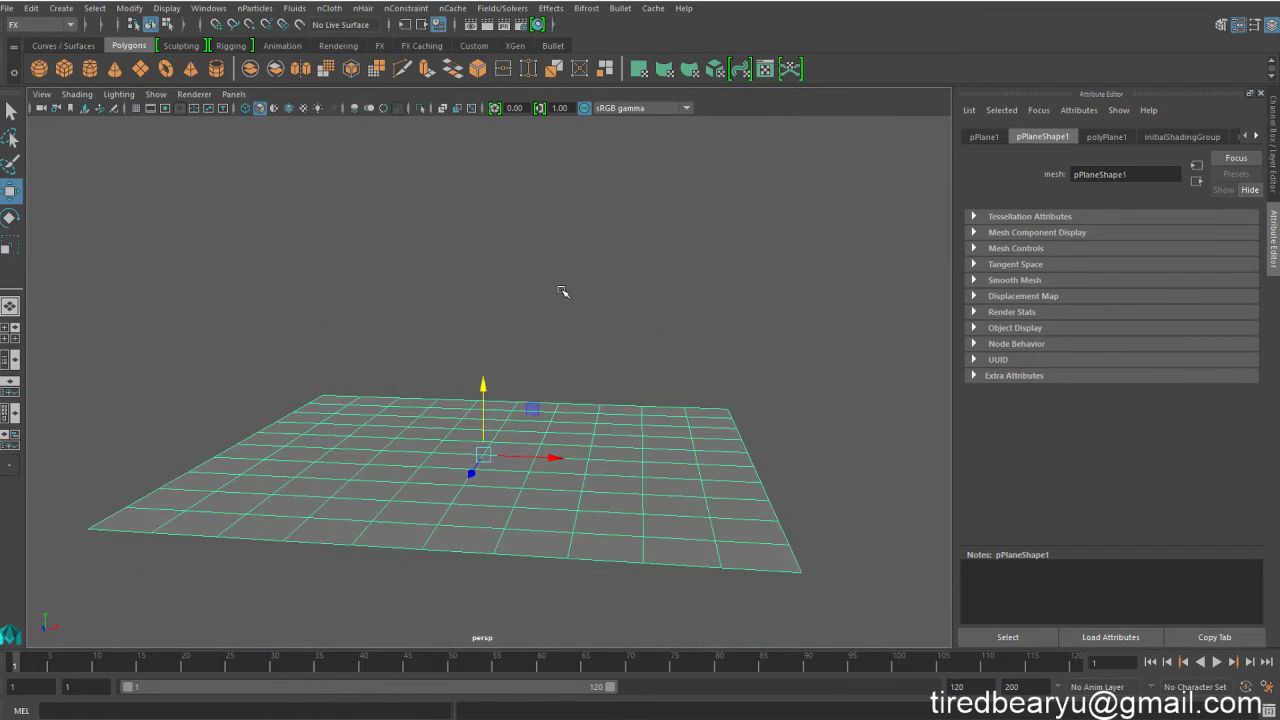
- Create a polygon cube, raise it, and scale it tall into a pillar
click(63, 67)
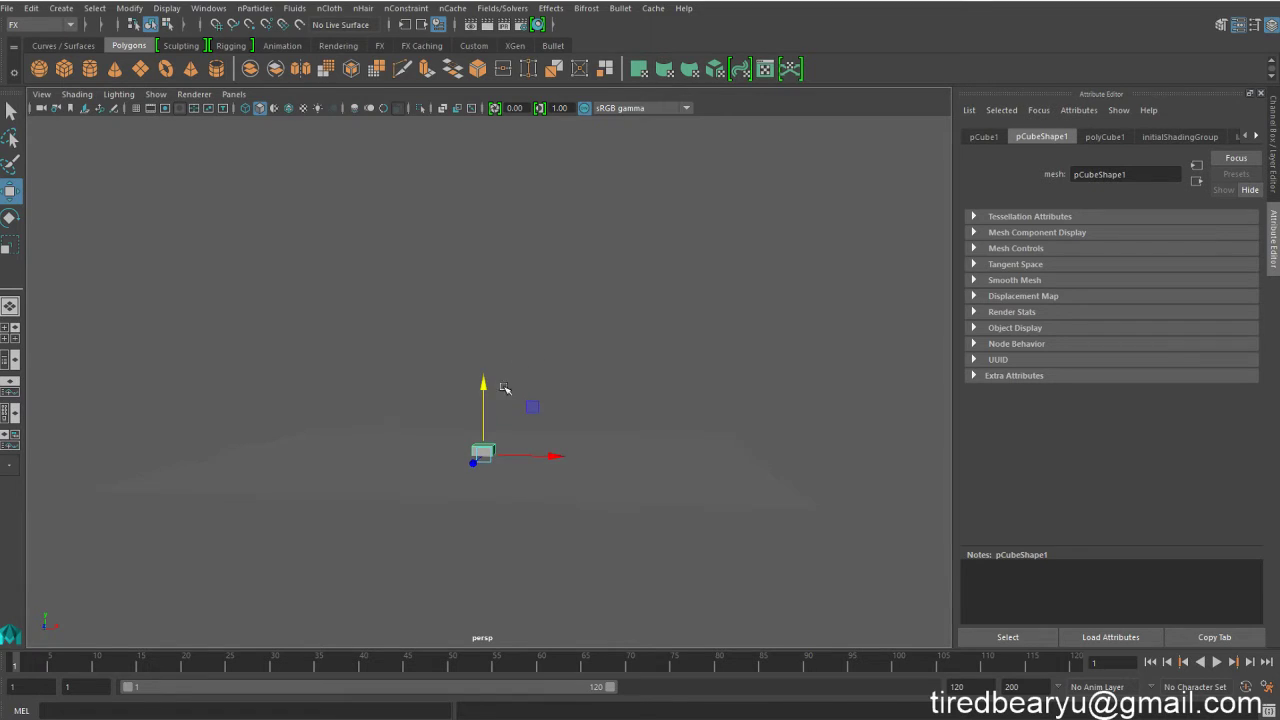
drag(483, 368, 484, 252)
key(r)
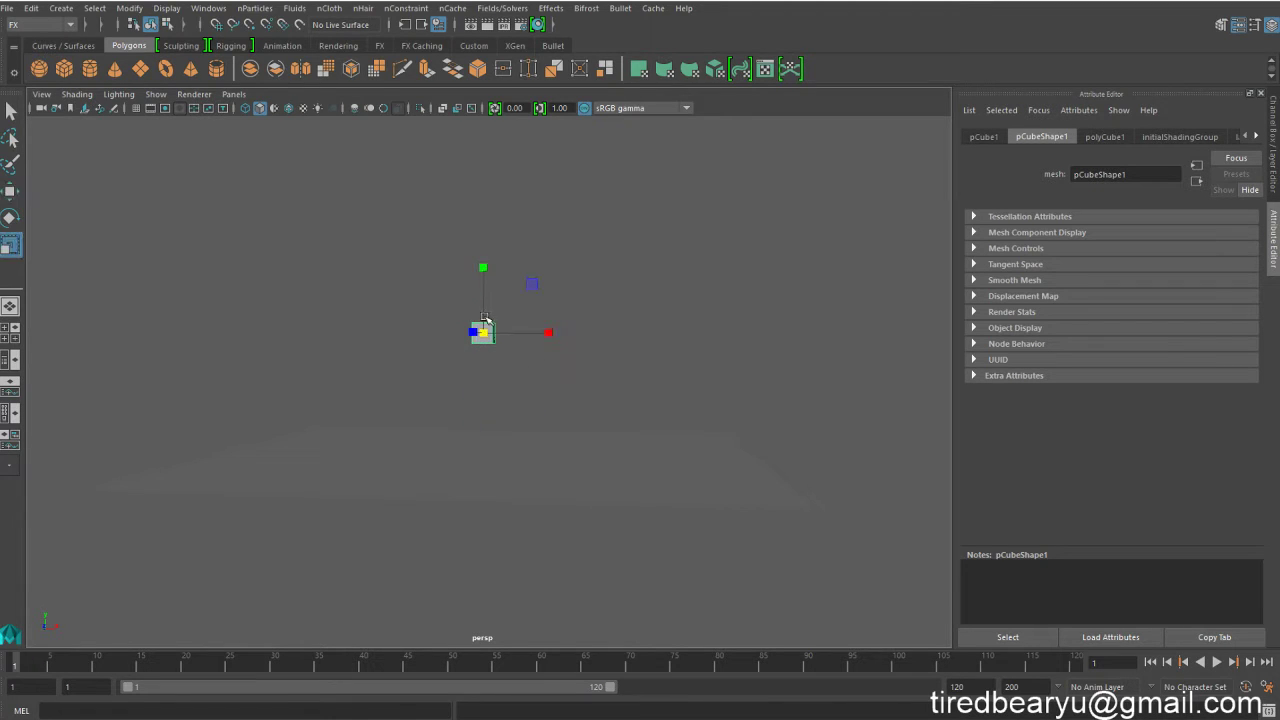
mouse_move(490, 335)
mouse_down()
mouse_move(549, 329)
mouse_move(531, 316)
mouse_up()
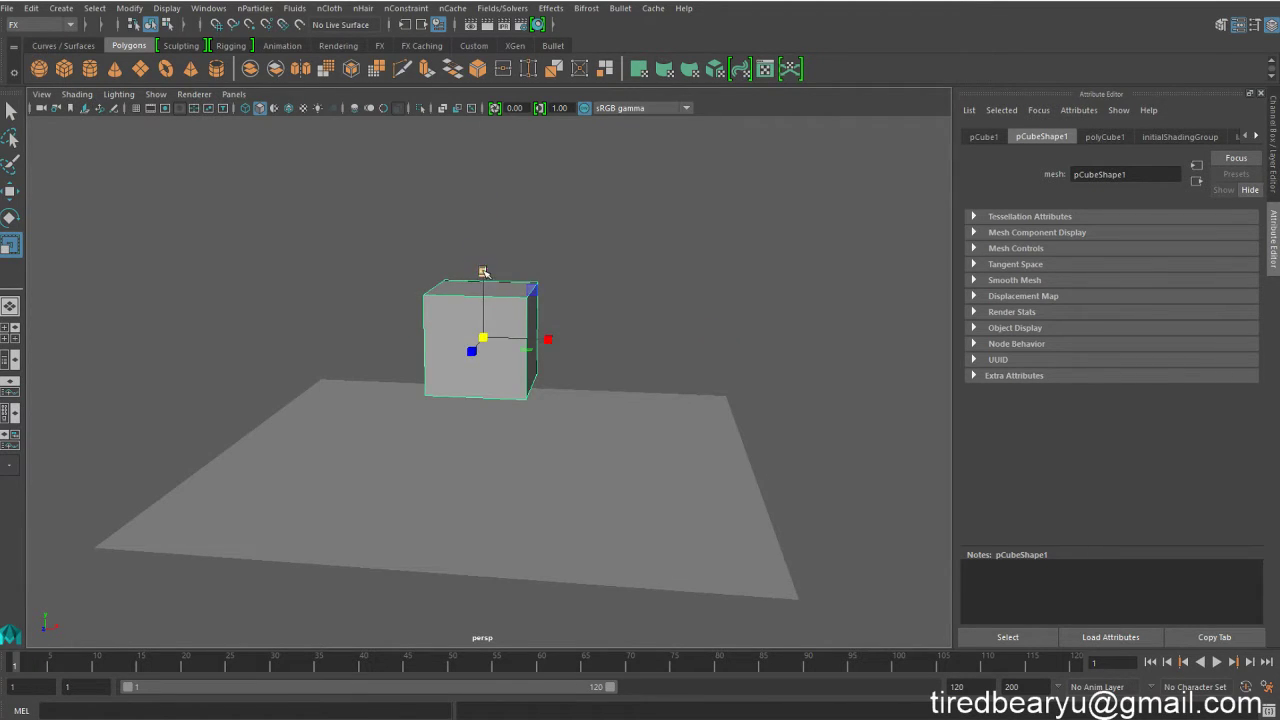
mouse_move(483, 272)
mouse_down()
mouse_move(480, 194)
mouse_move(278, 252)
mouse_move(223, 237)
mouse_move(331, 243)
mouse_move(429, 209)
mouse_up()
click(331, 243)
mouse_move(429, 209)
mouse_down()
mouse_move(691, 283)
mouse_move(371, 286)
mouse_move(734, 247)
mouse_move(566, 297)
mouse_move(586, 286)
mouse_move(583, 326)
mouse_up()
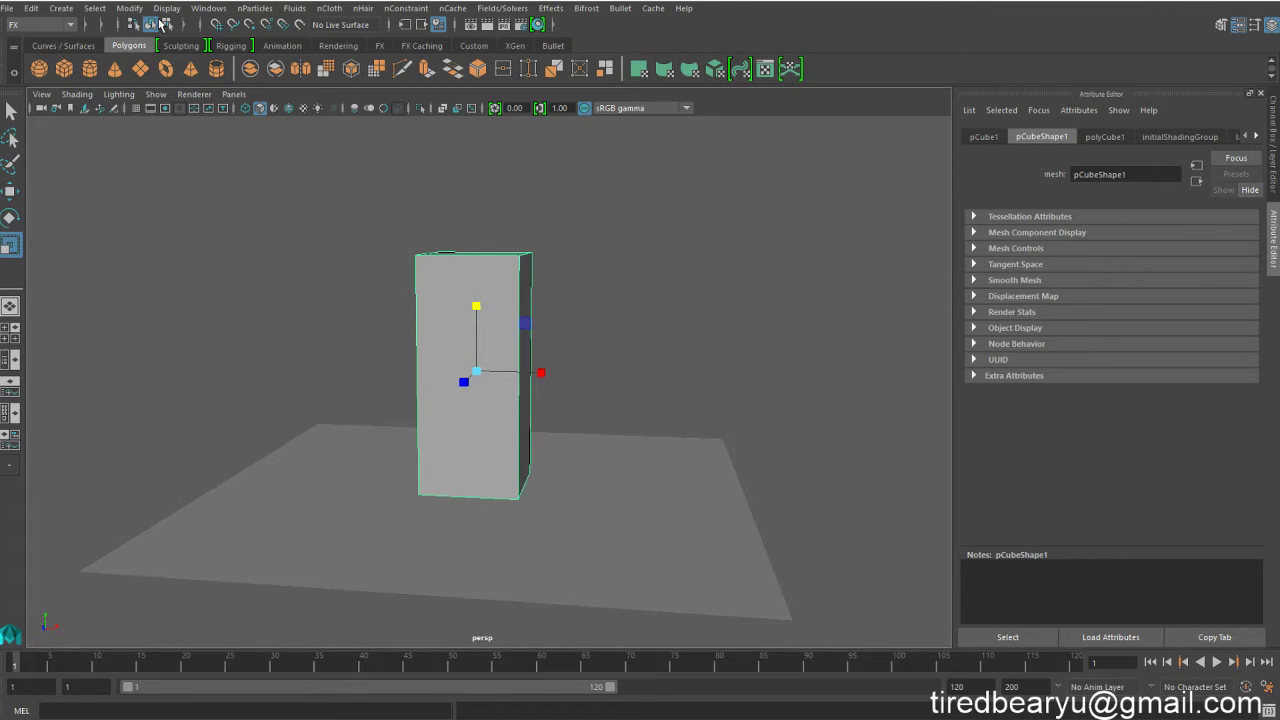
- Create a polygon sphere and move it beside the pillar, up in the air
click(38, 69)
key(w)
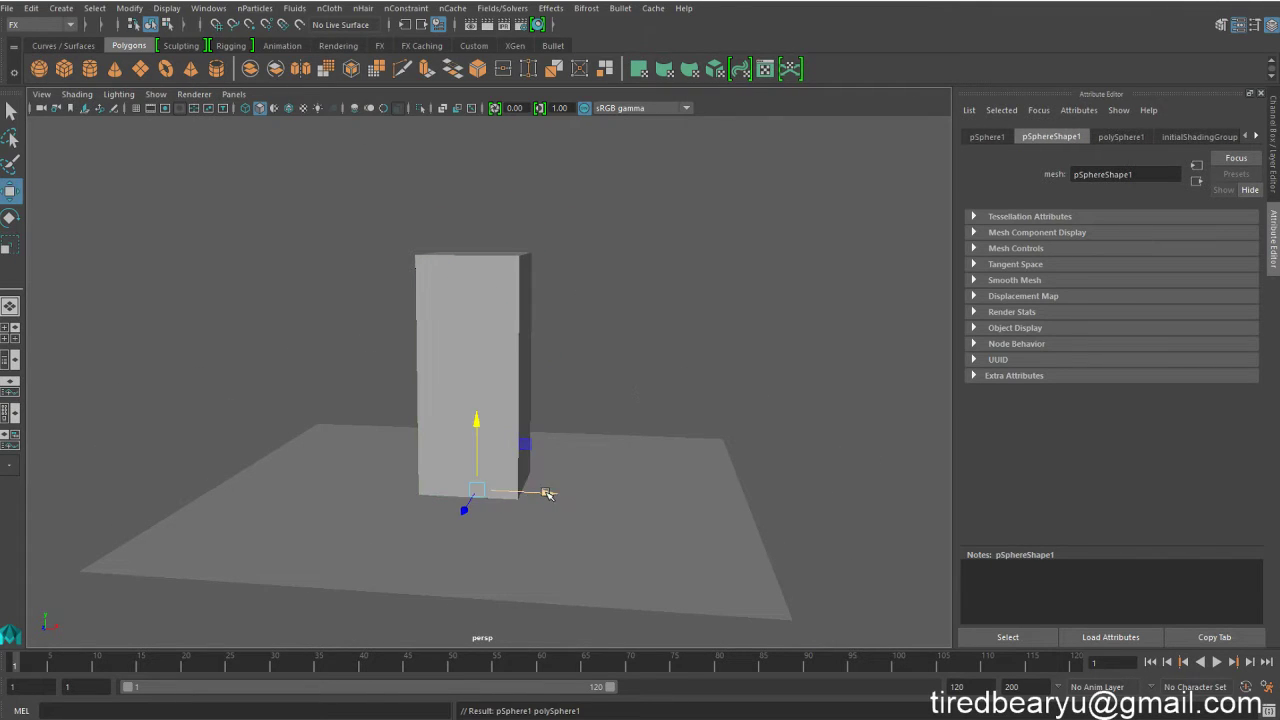
drag(548, 494, 801, 482)
mouse_move(730, 434)
mouse_down()
mouse_move(736, 250)
mouse_move(775, 570)
mouse_up()
- Scale the ground plane much larger
key(r)
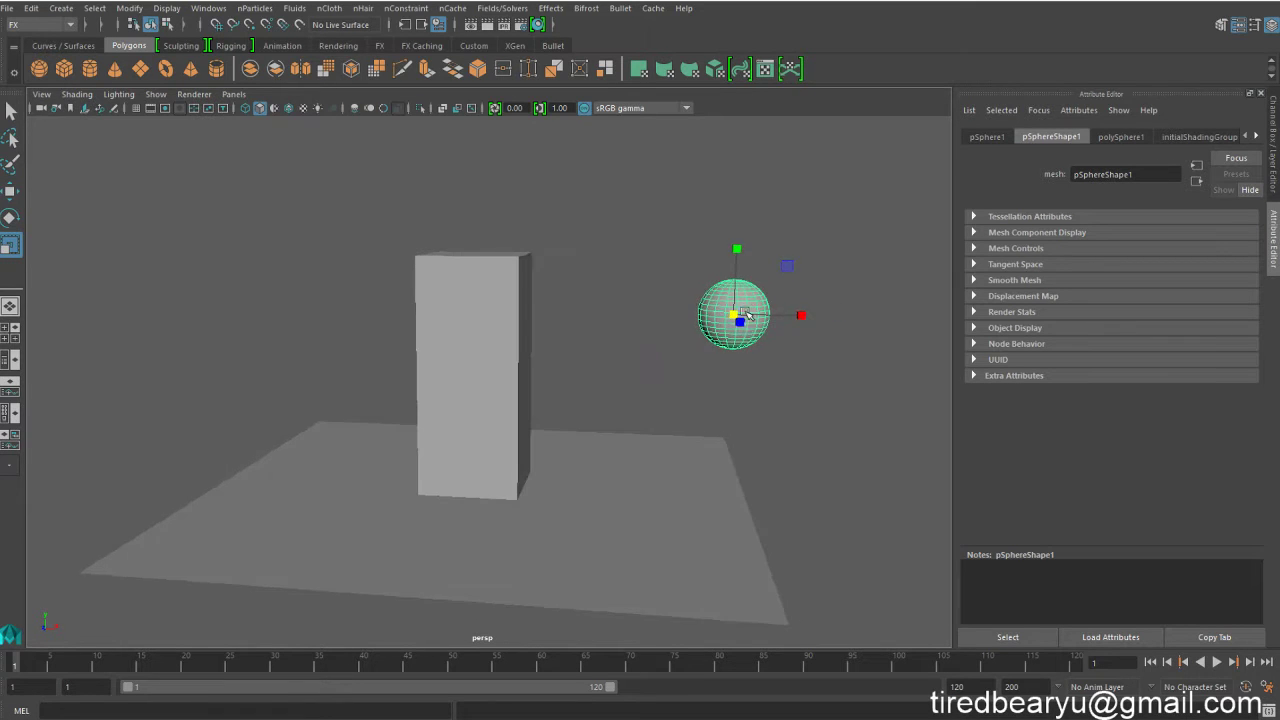
click(778, 582)
mouse_move(483, 487)
mouse_down()
mouse_move(777, 466)
mouse_move(859, 371)
mouse_up()
click(852, 368)
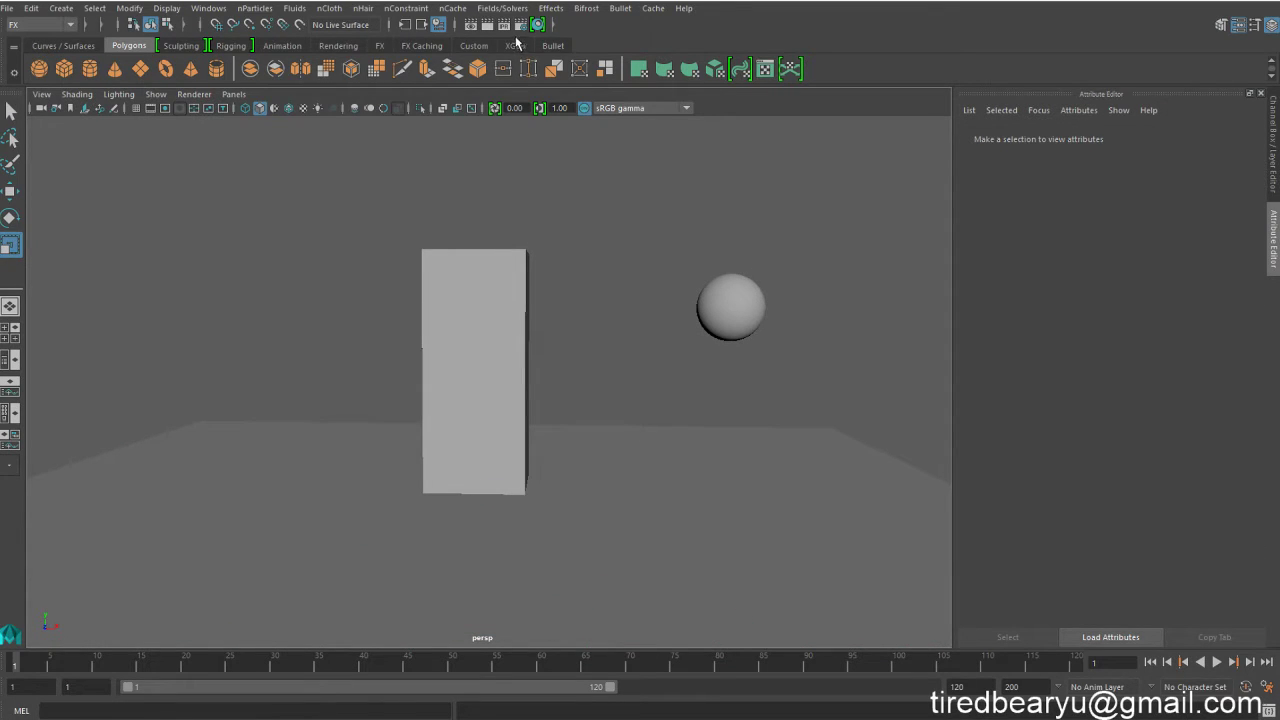
- Load the bullet.mll plug-in through the Plug-in Manager
click(621, 9)
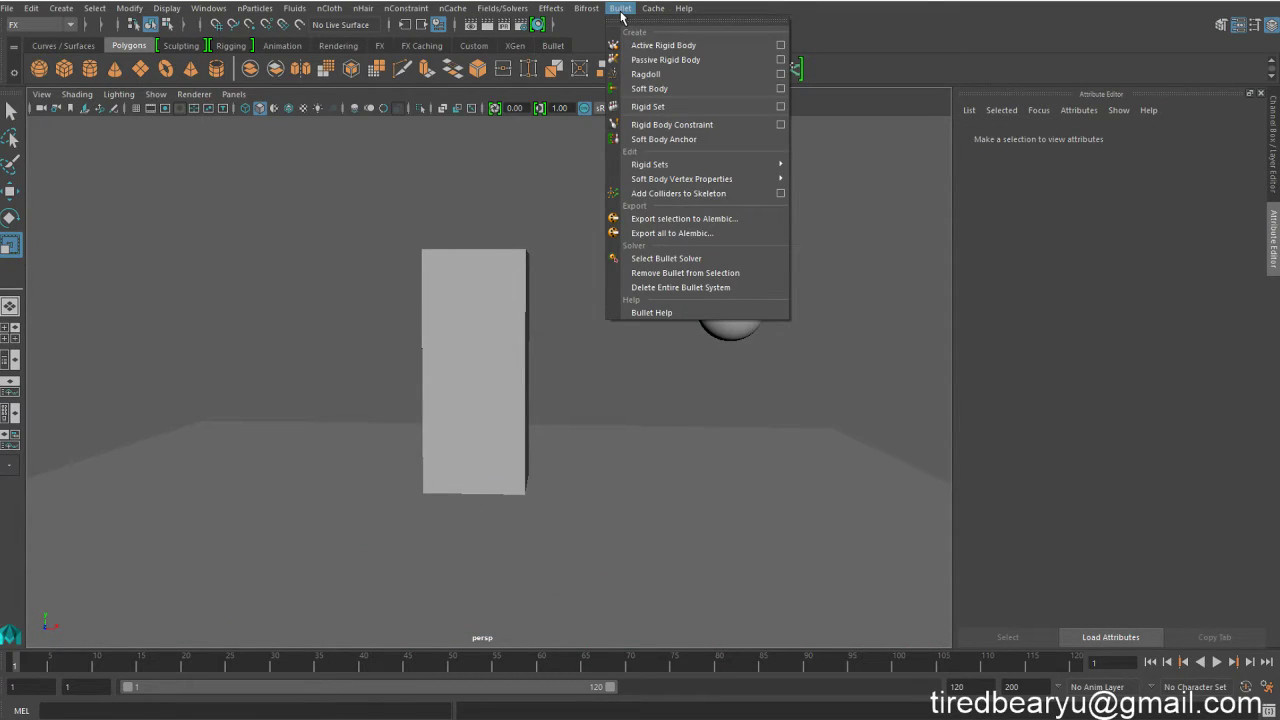
click(621, 12)
click(630, 10)
click(636, 10)
click(211, 12)
mouse_move(251, 103)
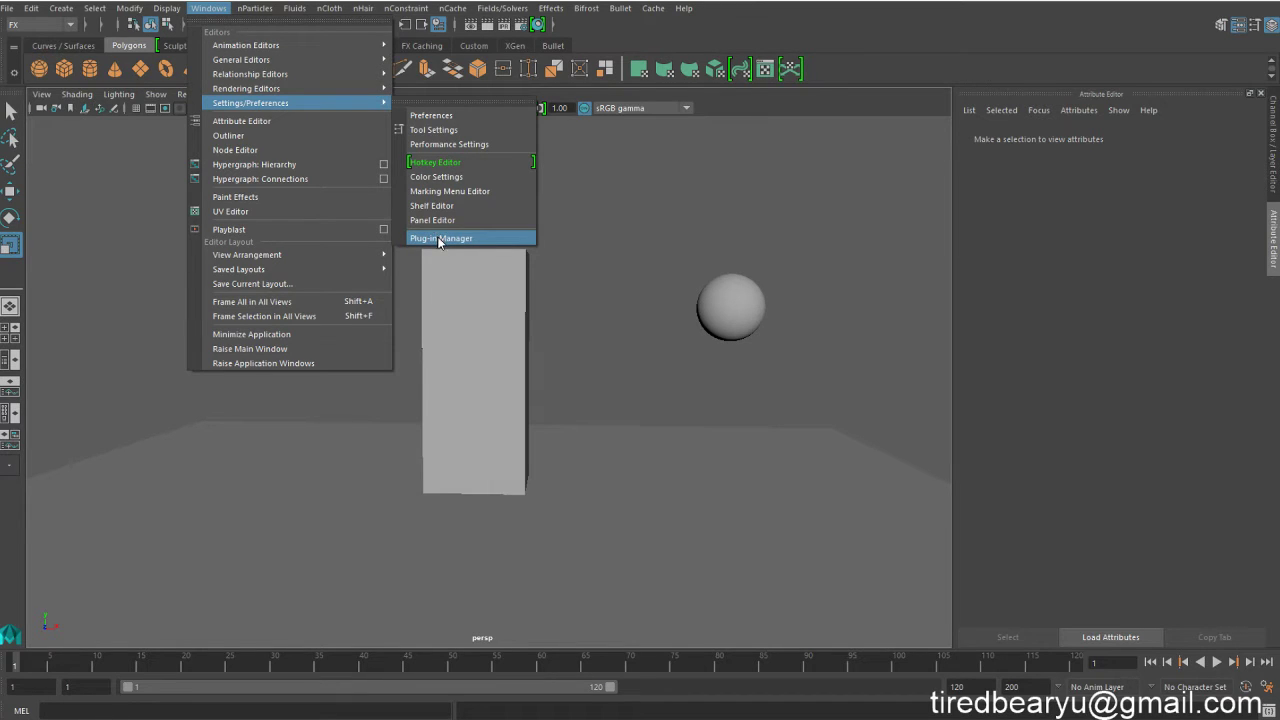
click(440, 241)
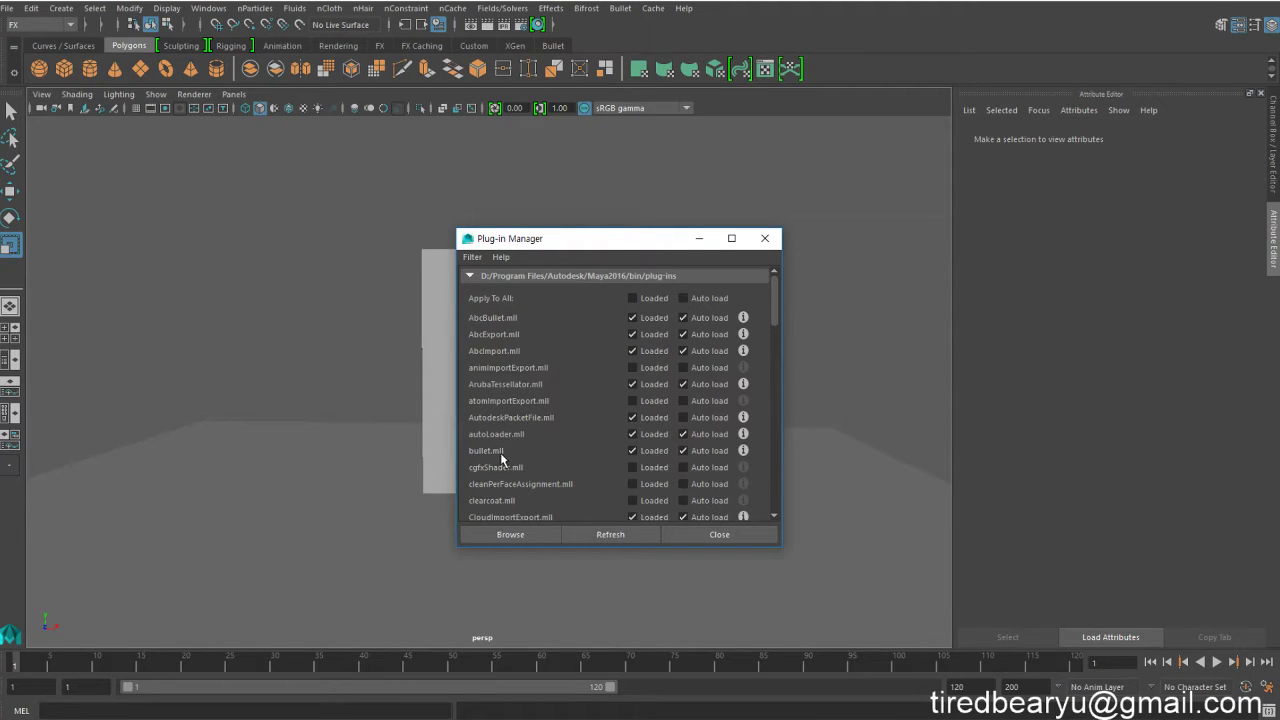
click(757, 246)
- Tear off the Bullet menu as a floating panel right of the viewport
click(619, 8)
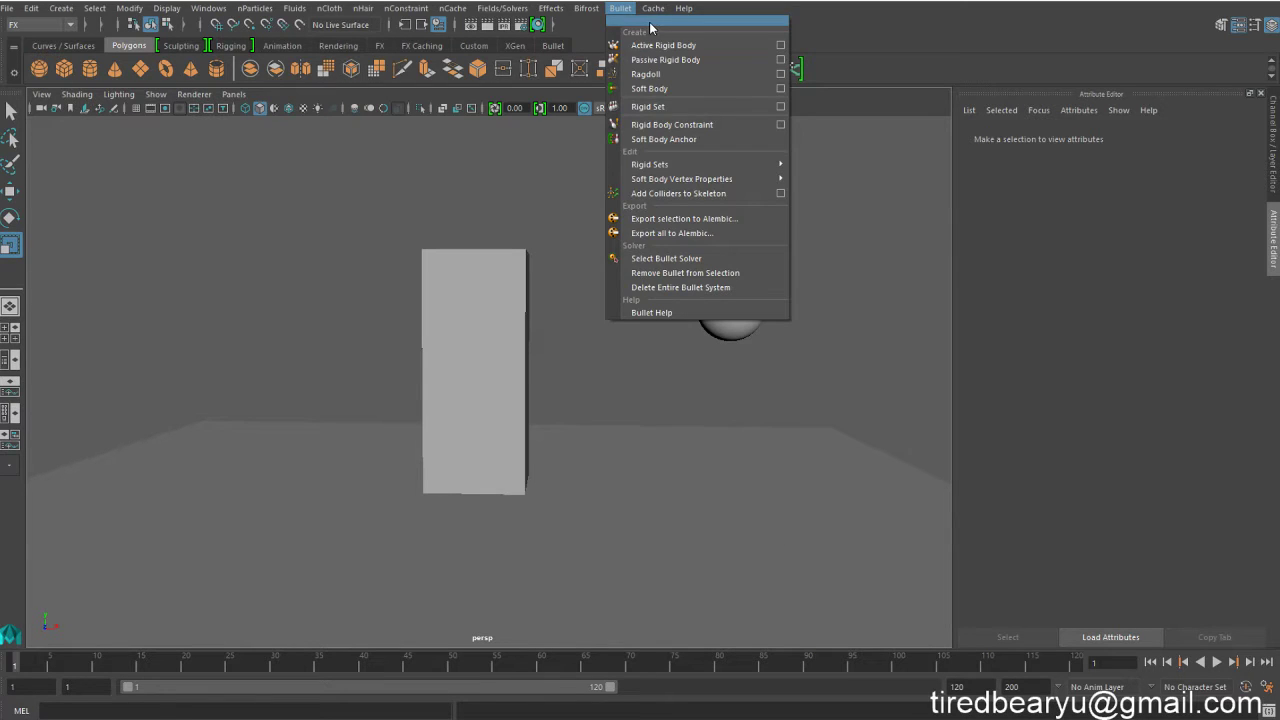
click(647, 20)
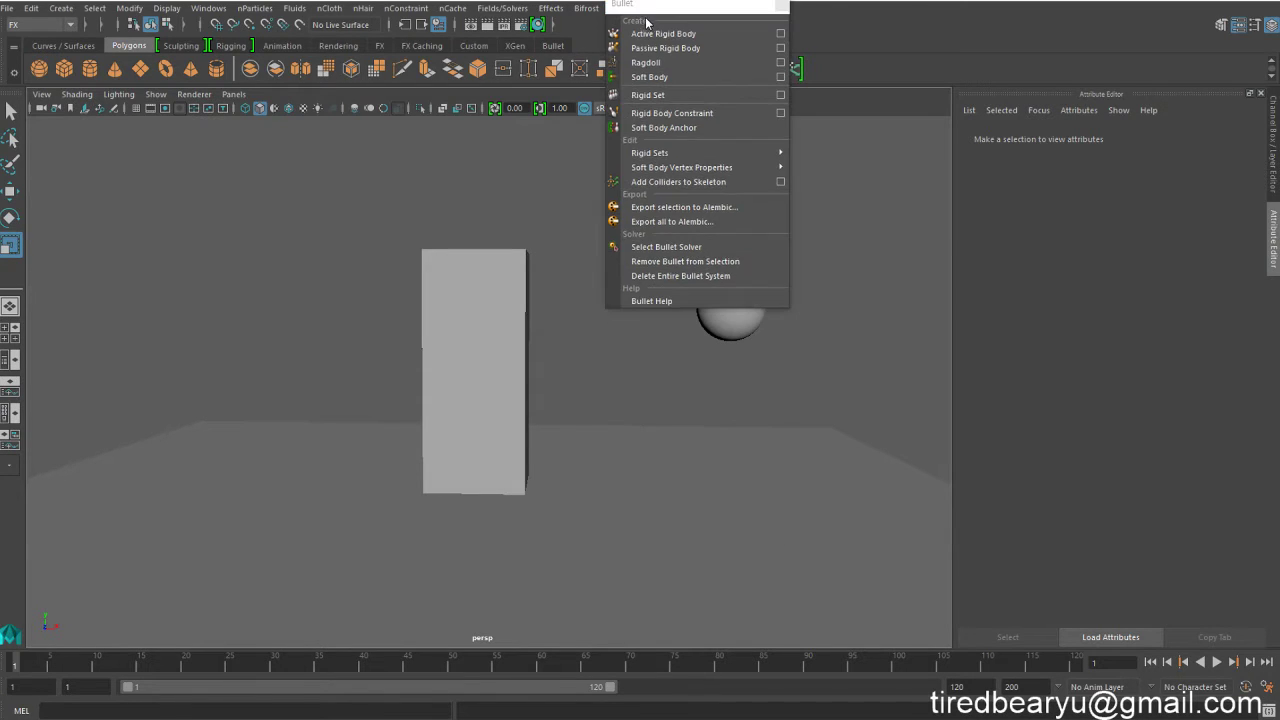
drag(647, 20, 974, 206)
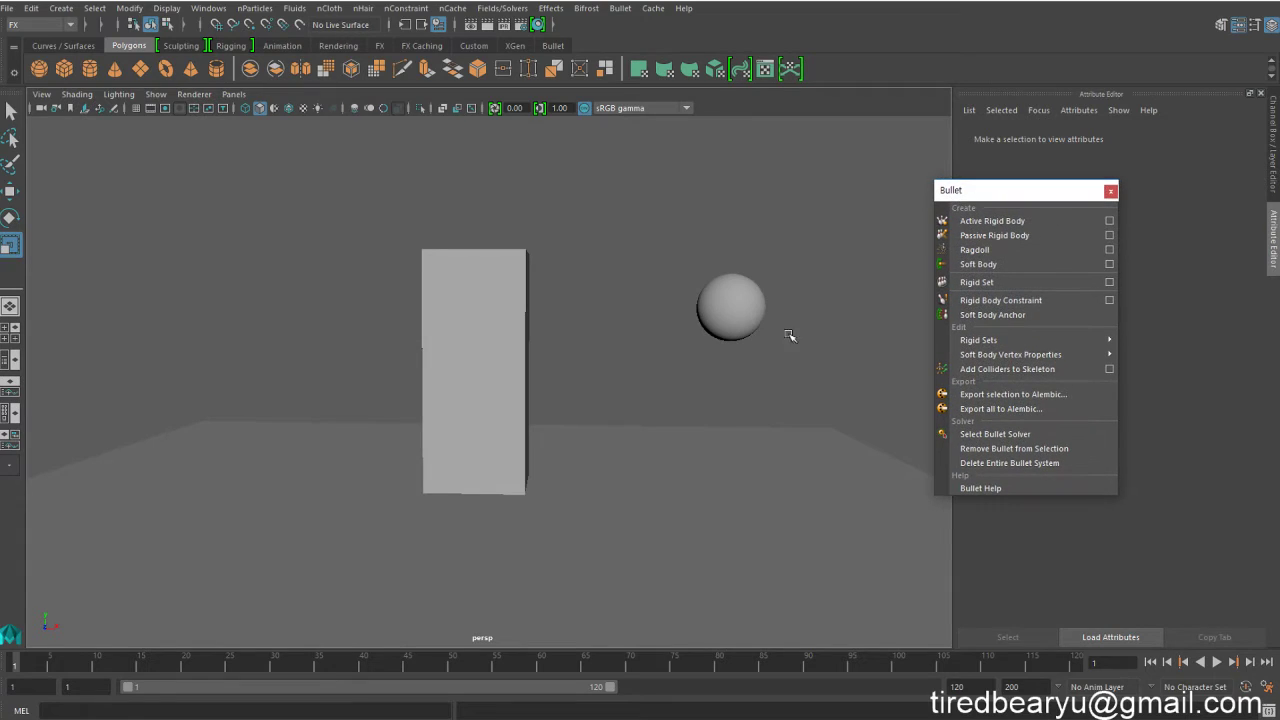
drag(390, 327, 487, 344)
click(457, 200)
mouse_move(457, 200)
mouse_down()
mouse_move(628, 366)
mouse_move(256, 188)
mouse_up()
click(622, 335)
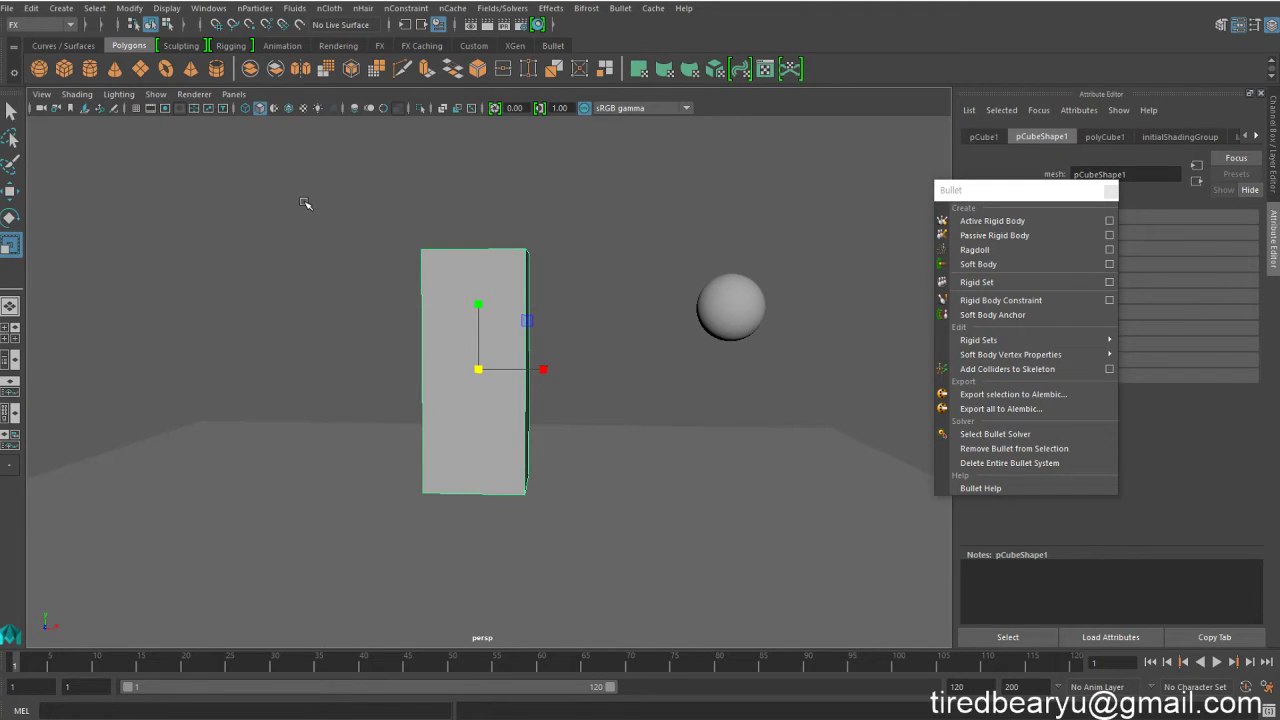
- Select the pillar cube and open the Effects > Shatter options dialog
drag(306, 196, 533, 313)
mouse_move(280, 280)
mouse_down()
mouse_move(577, 322)
mouse_move(257, 191)
mouse_move(400, 232)
mouse_up()
mouse_move(580, 309)
mouse_down()
mouse_move(346, 234)
mouse_move(578, 320)
mouse_up()
click(308, 237)
drag(394, 211, 455, 243)
click(557, 9)
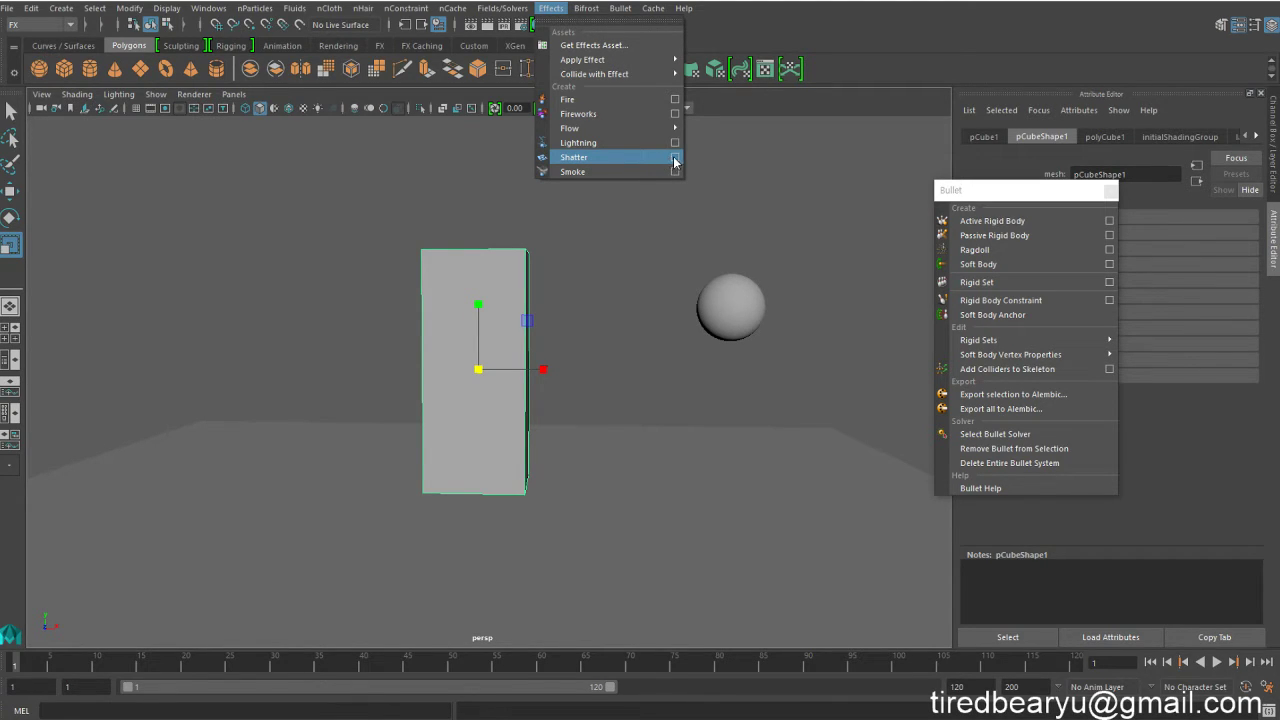
click(675, 162)
mouse_move(657, 240)
mouse_down()
mouse_move(257, 80)
mouse_move(768, 97)
mouse_move(617, 128)
mouse_up()
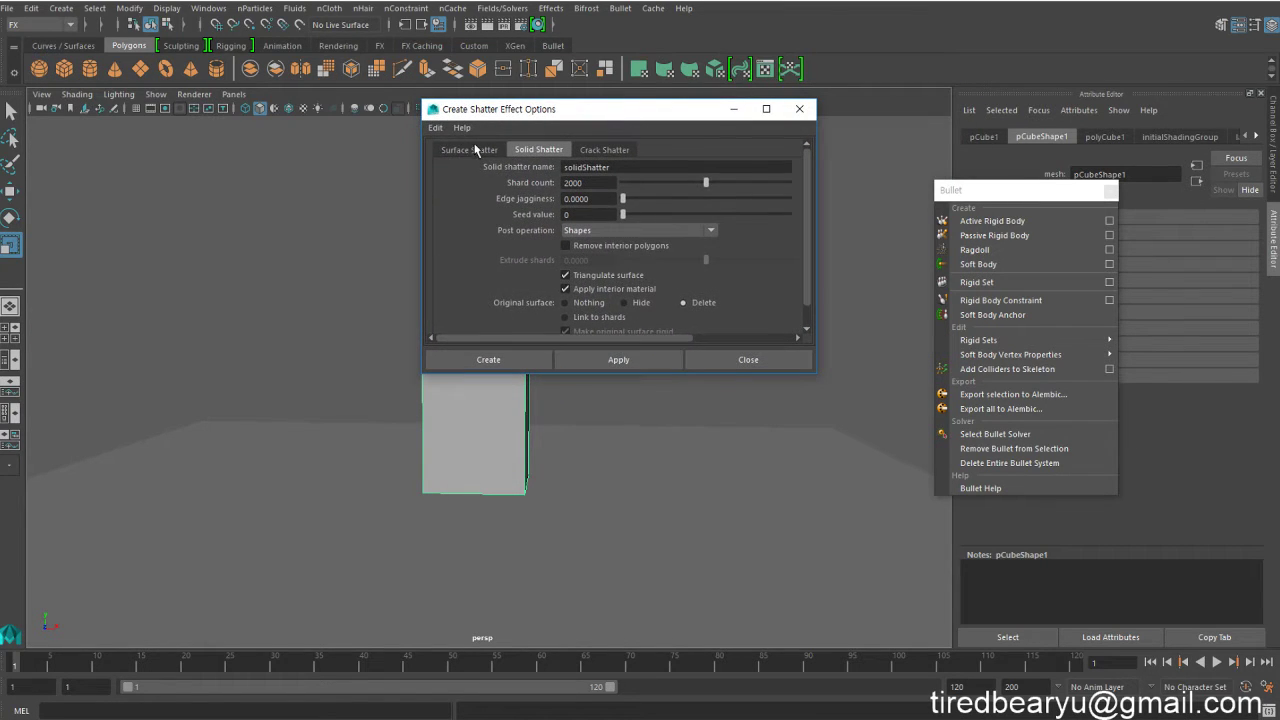
- Review the Surface, Solid and Crack Shatter tabs, settling on Solid Shatter
click(474, 150)
click(547, 152)
click(613, 152)
click(447, 154)
click(531, 152)
click(594, 154)
click(522, 152)
drag(553, 113, 656, 69)
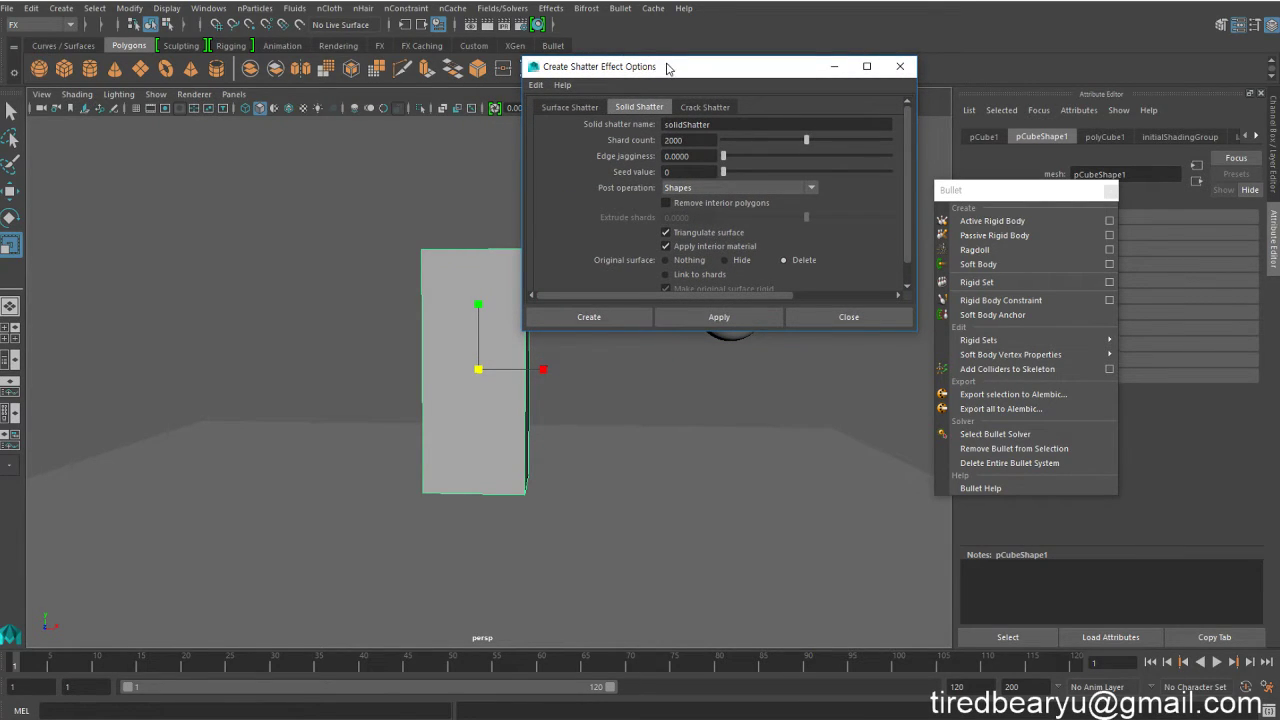
mouse_move(667, 68)
mouse_down()
mouse_move(727, 55)
mouse_move(669, 63)
mouse_up()
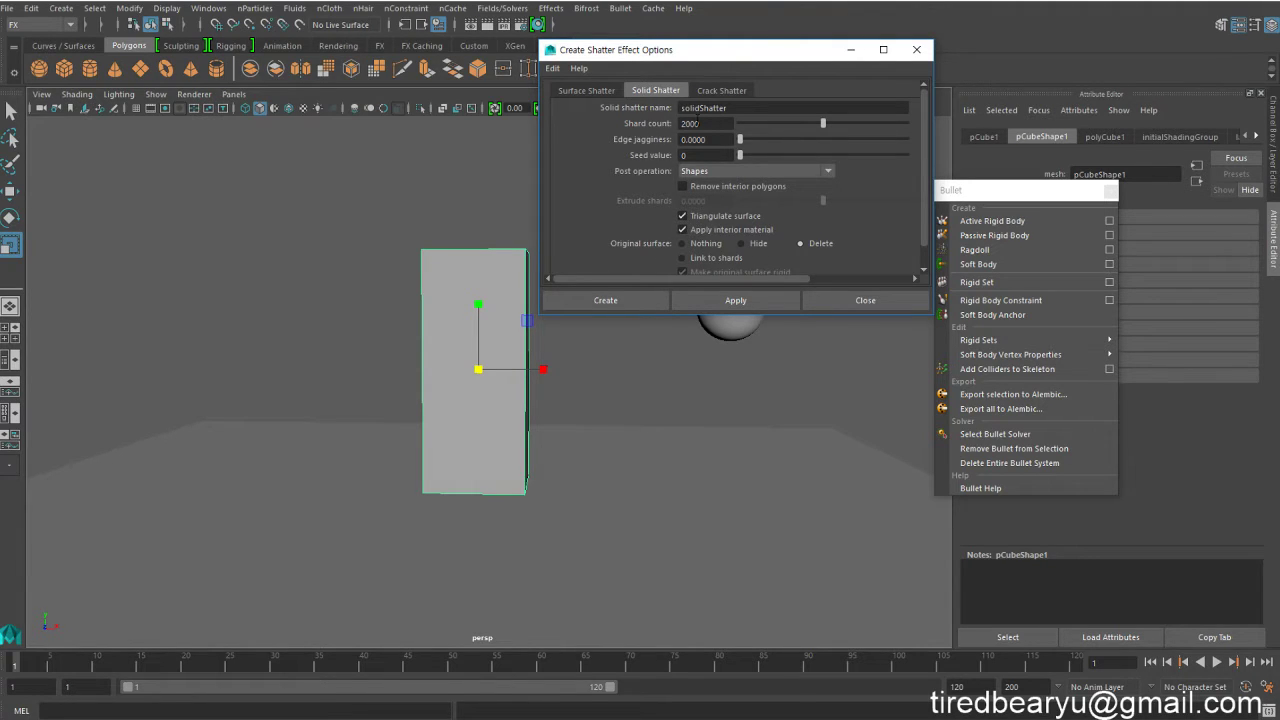
- Change the Shard count from 2000 to 100
key(Tab)
click(712, 123)
drag(712, 123, 545, 127)
text(100)
key(Return)
- Keep post operation Shapes and original surface Delete, then apply the 100-shard solid shatter
click(718, 172)
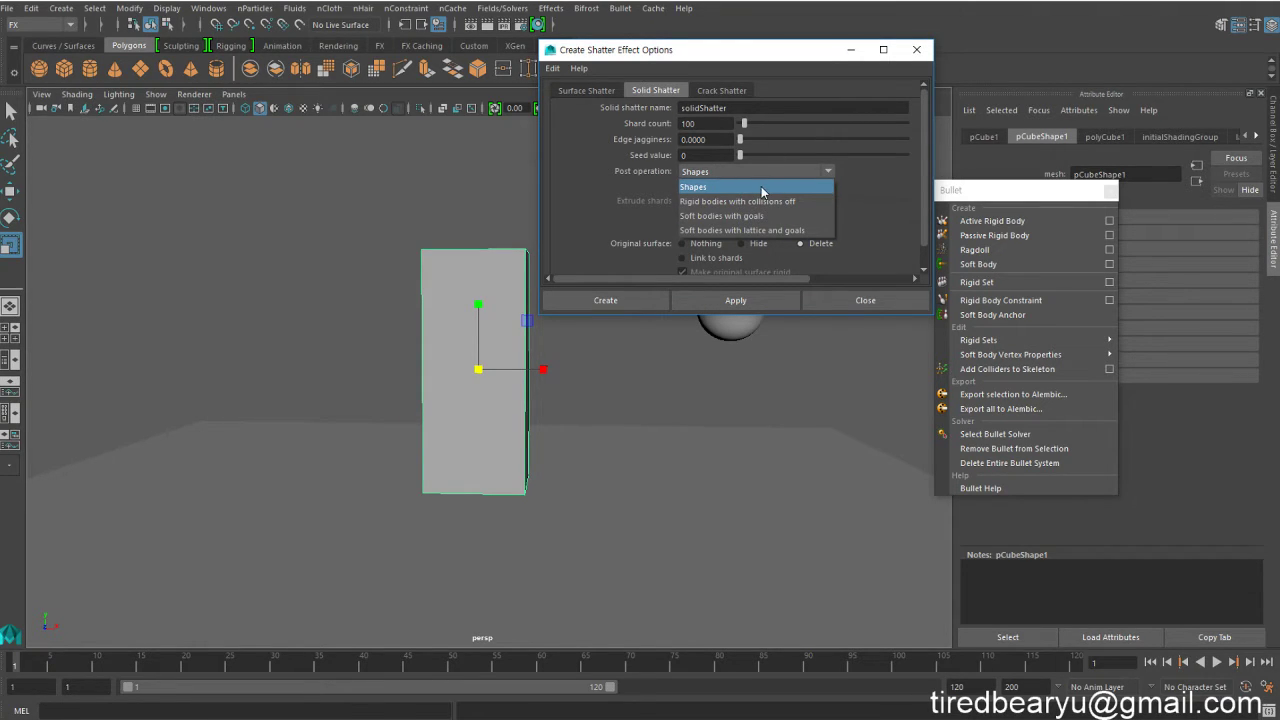
click(761, 186)
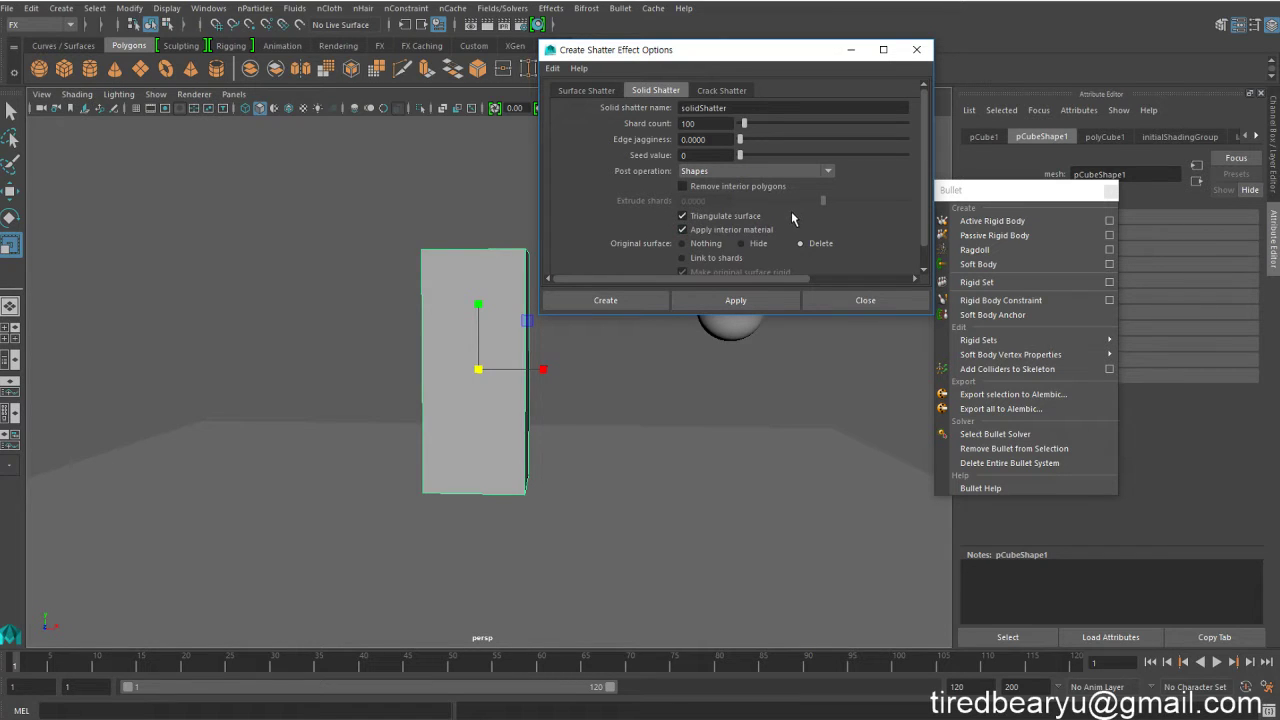
scroll(744, 232, down, 1)
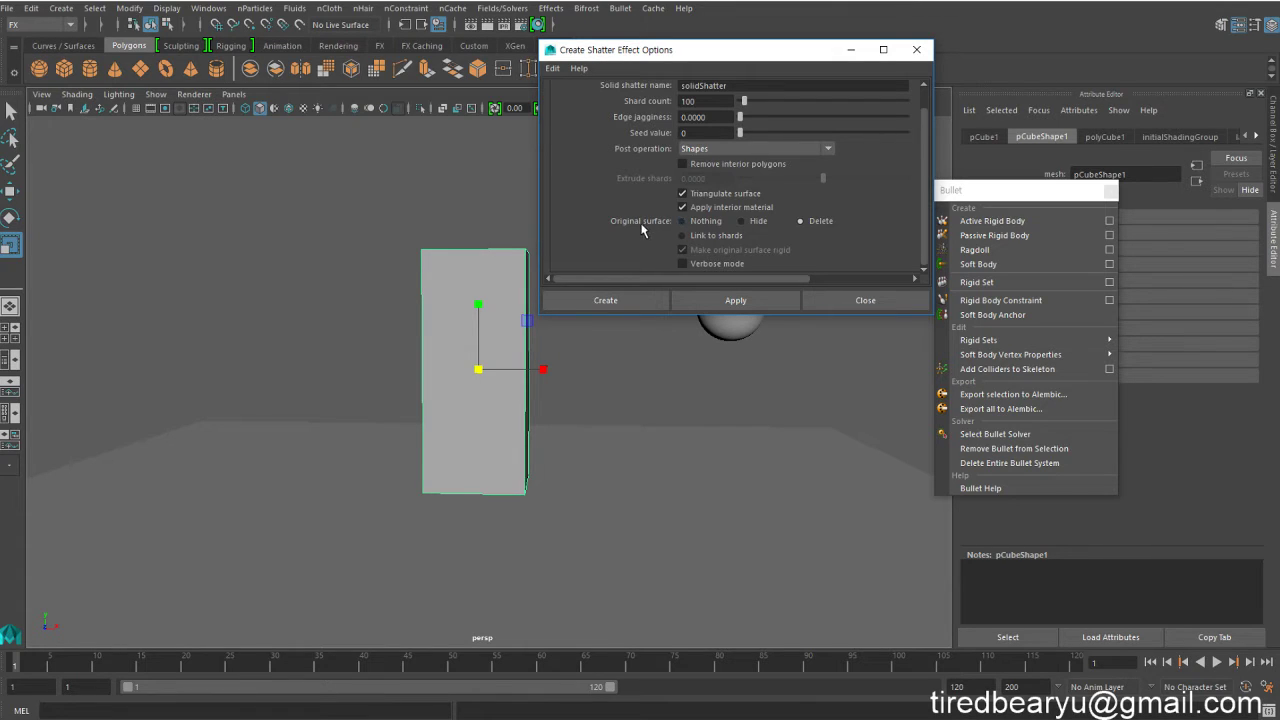
click(716, 225)
click(708, 235)
click(799, 223)
scroll(779, 243, up, 1)
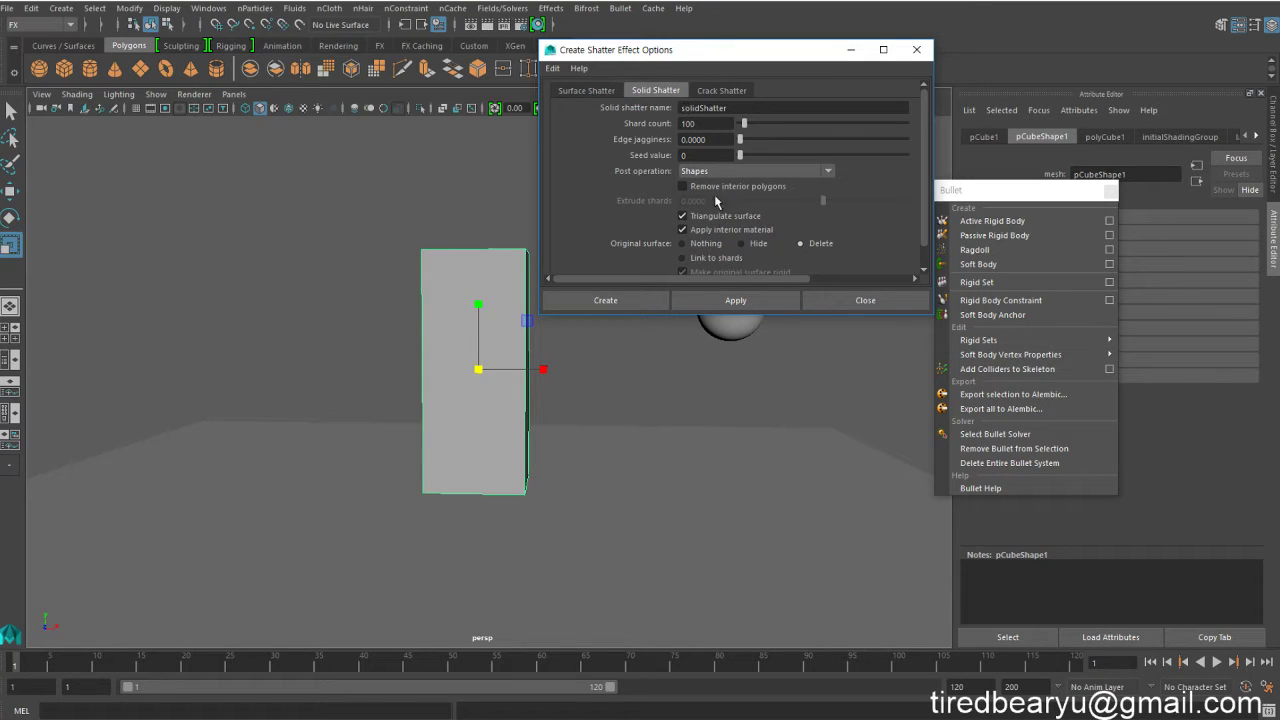
click(737, 291)
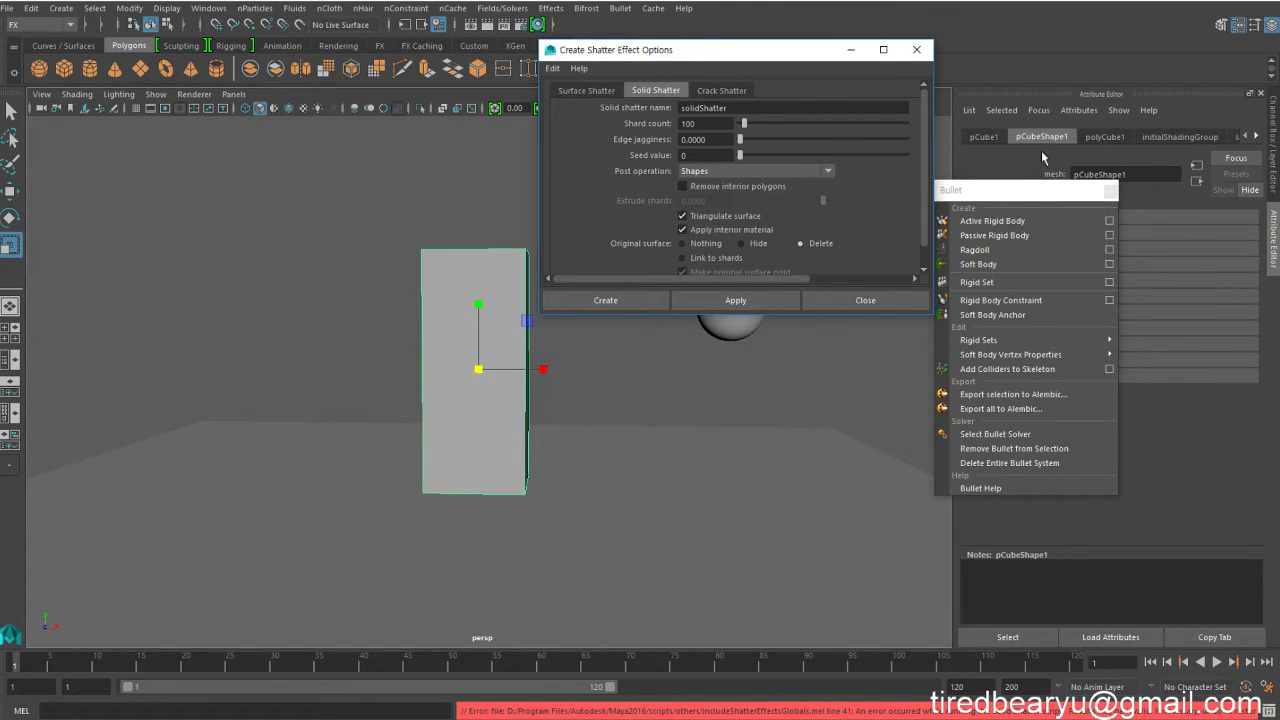
- Select the pillar and delete its construction history, including polyCube1
click(1015, 188)
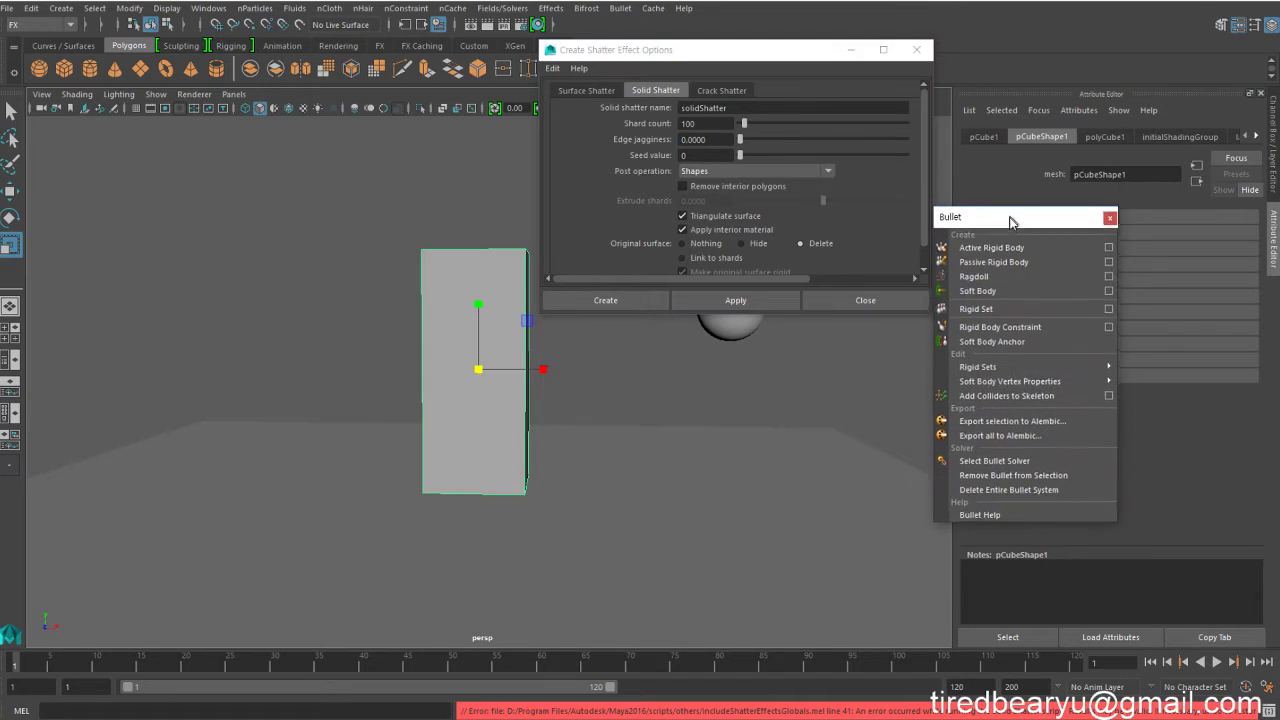
click(1274, 160)
drag(414, 157, 514, 280)
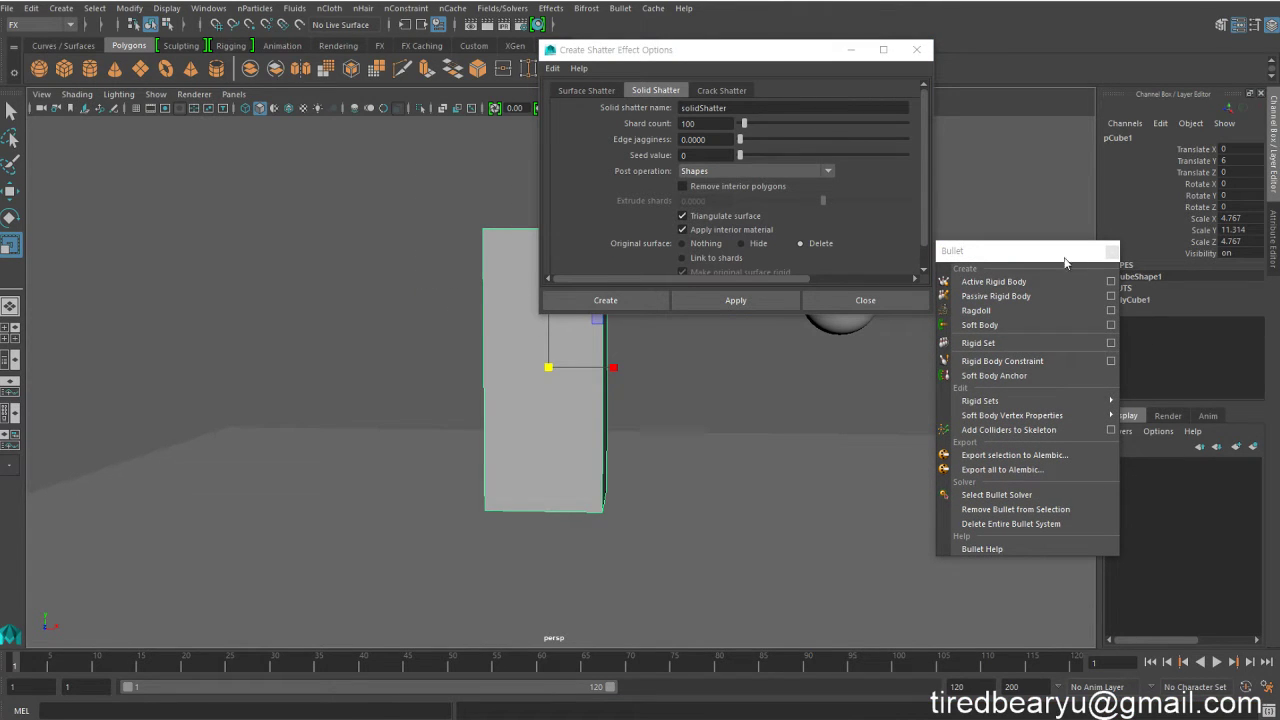
drag(1065, 258, 1003, 300)
click(1132, 299)
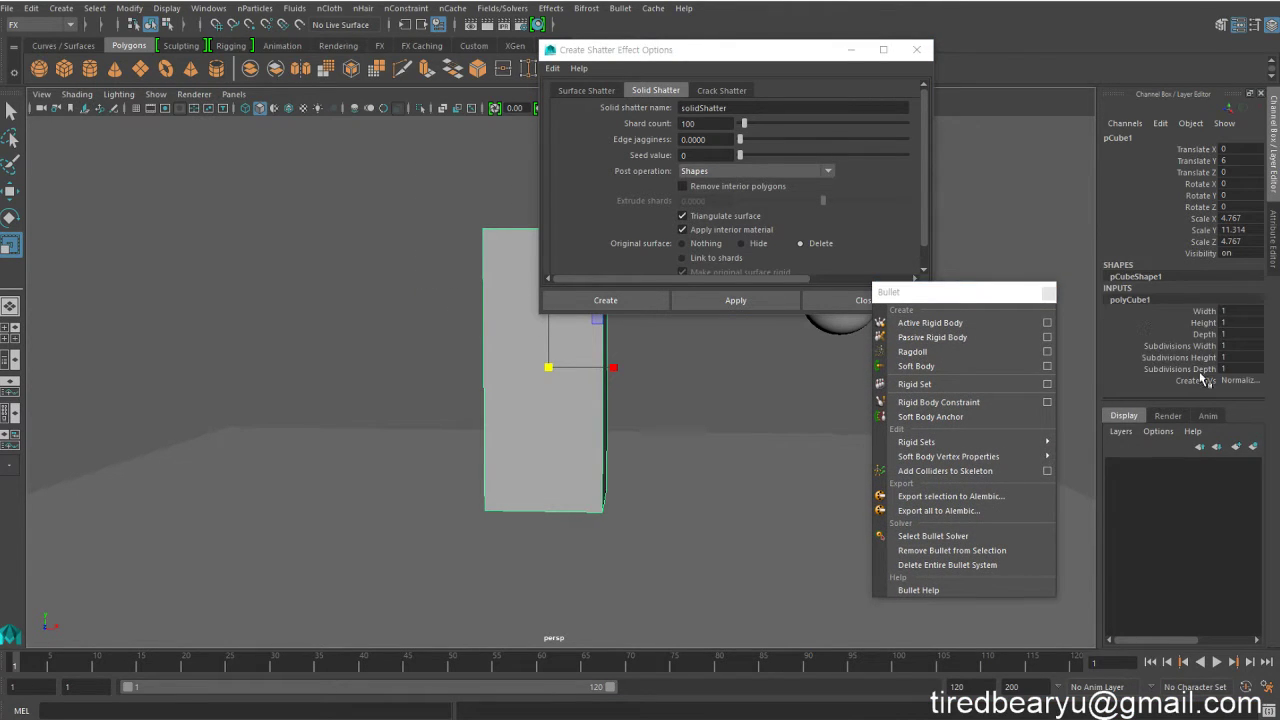
drag(334, 251, 490, 285)
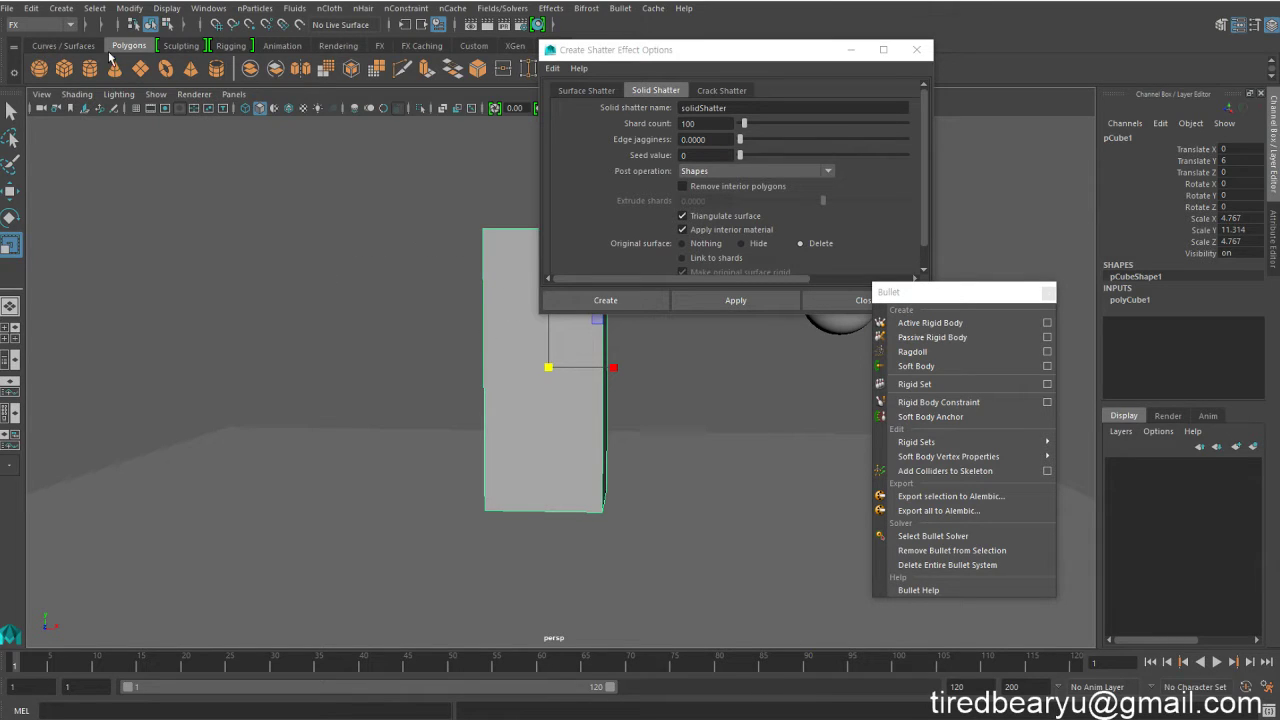
click(31, 8)
mouse_move(73, 178)
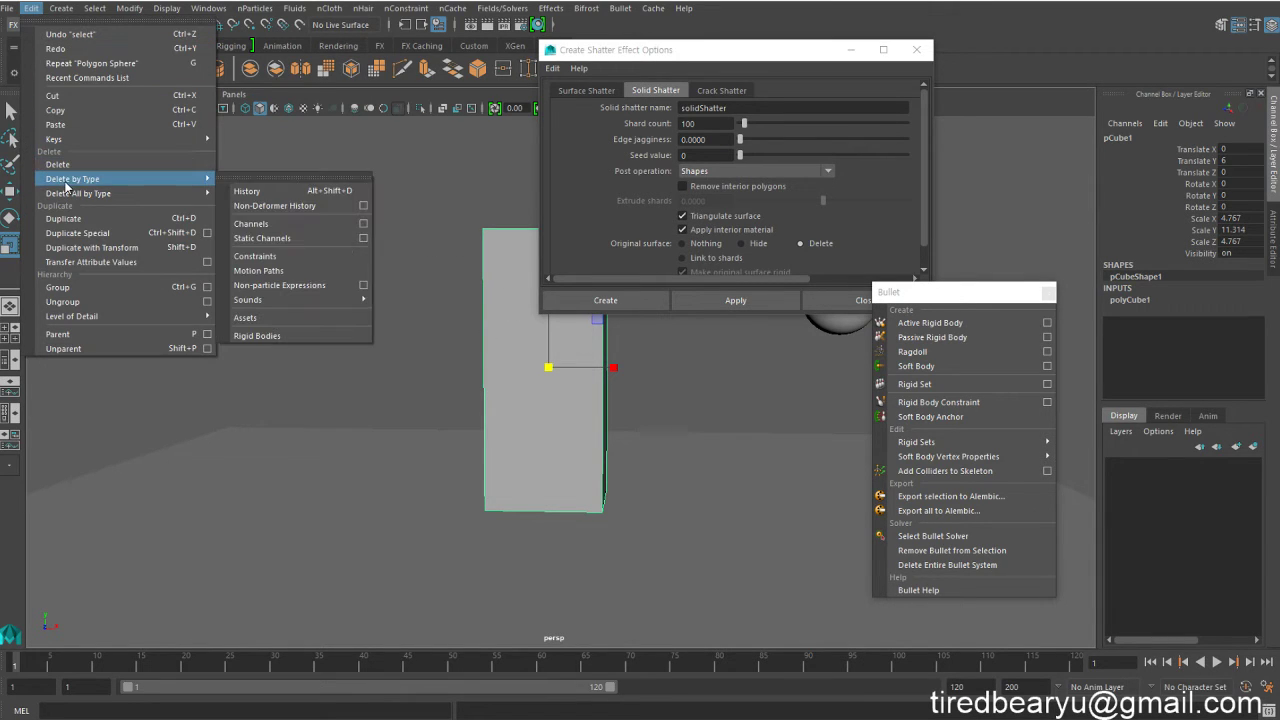
click(279, 195)
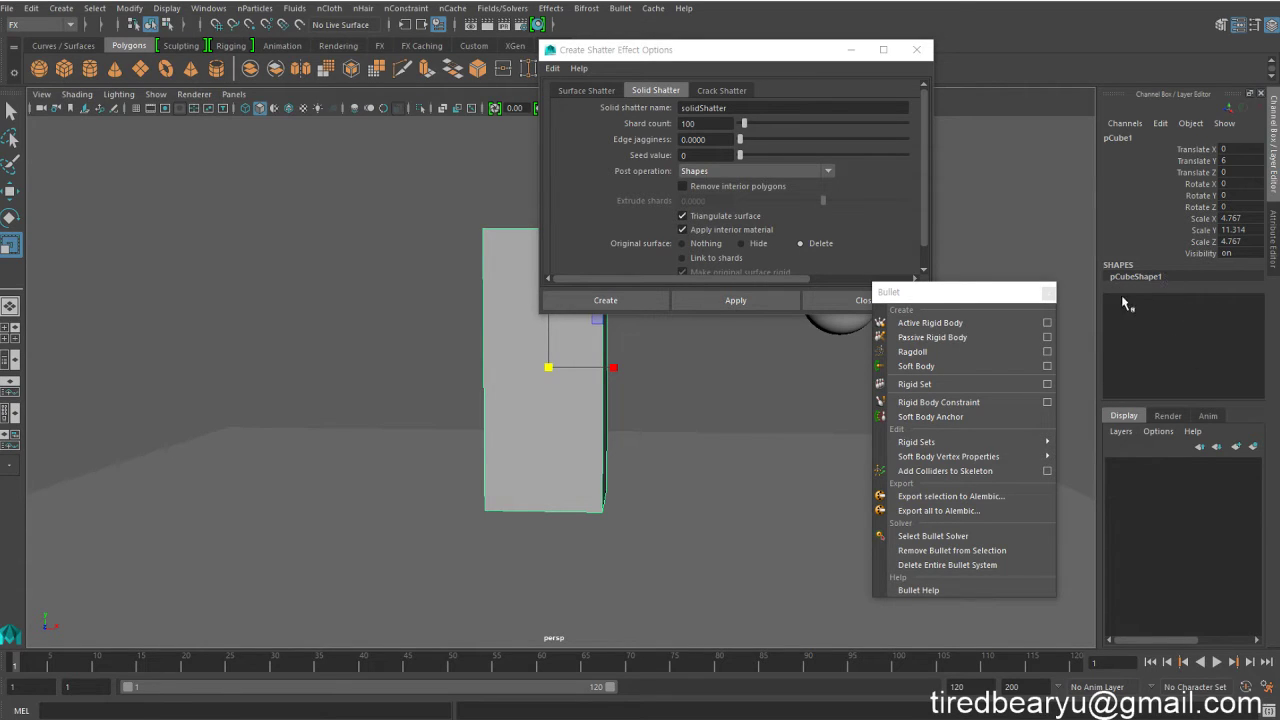
- Apply the solid shatter again and orbit to inspect the shattered pillar
click(714, 300)
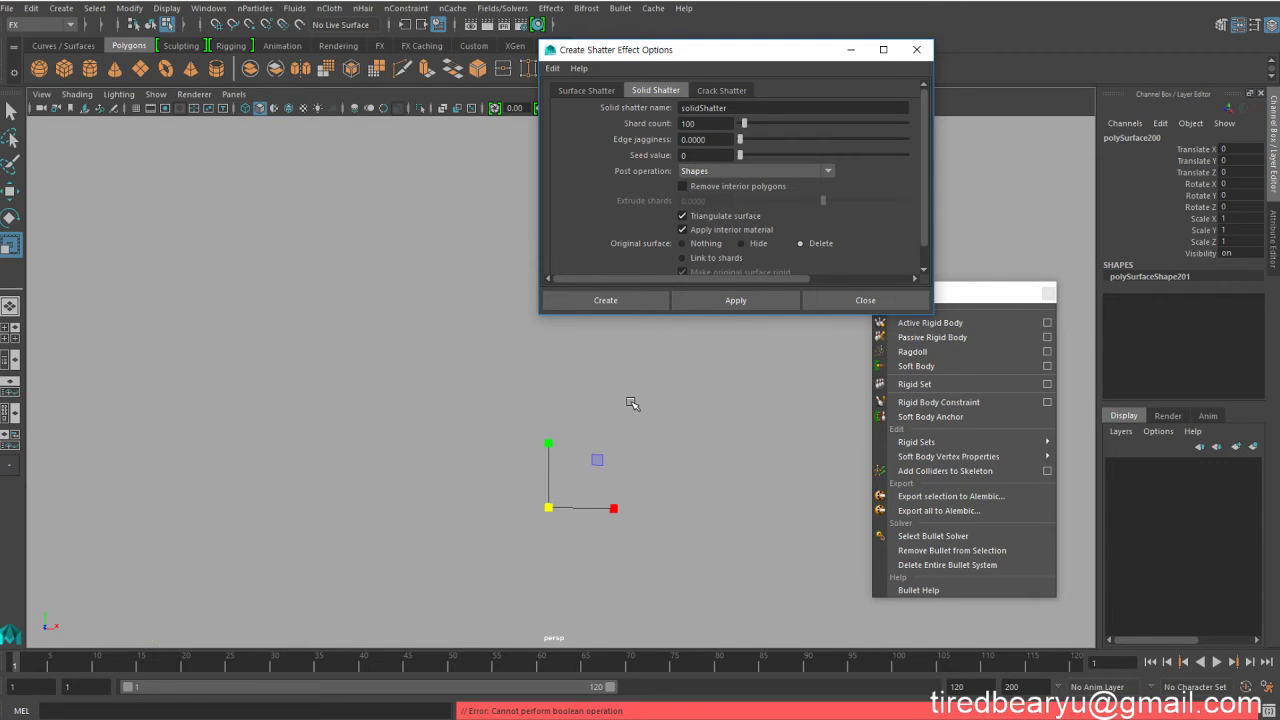
alt+drag(632, 403, 451, 390)
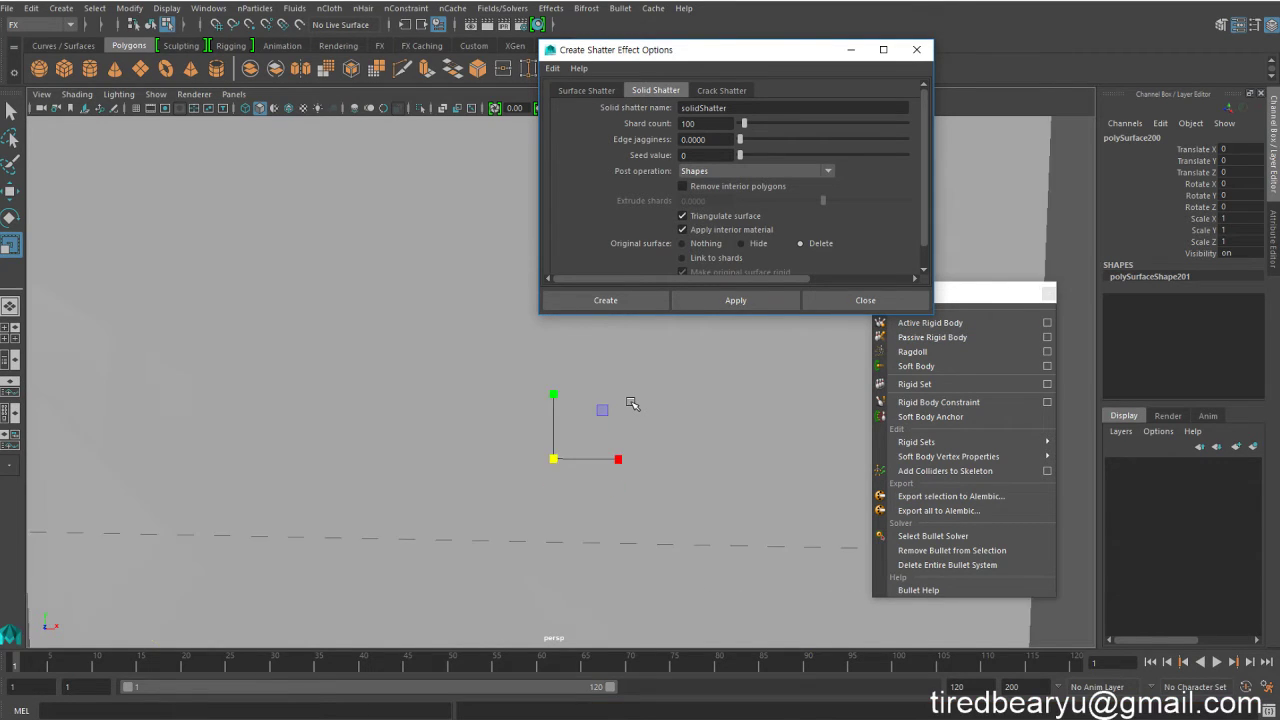
alt+drag(558, 398, 590, 398)
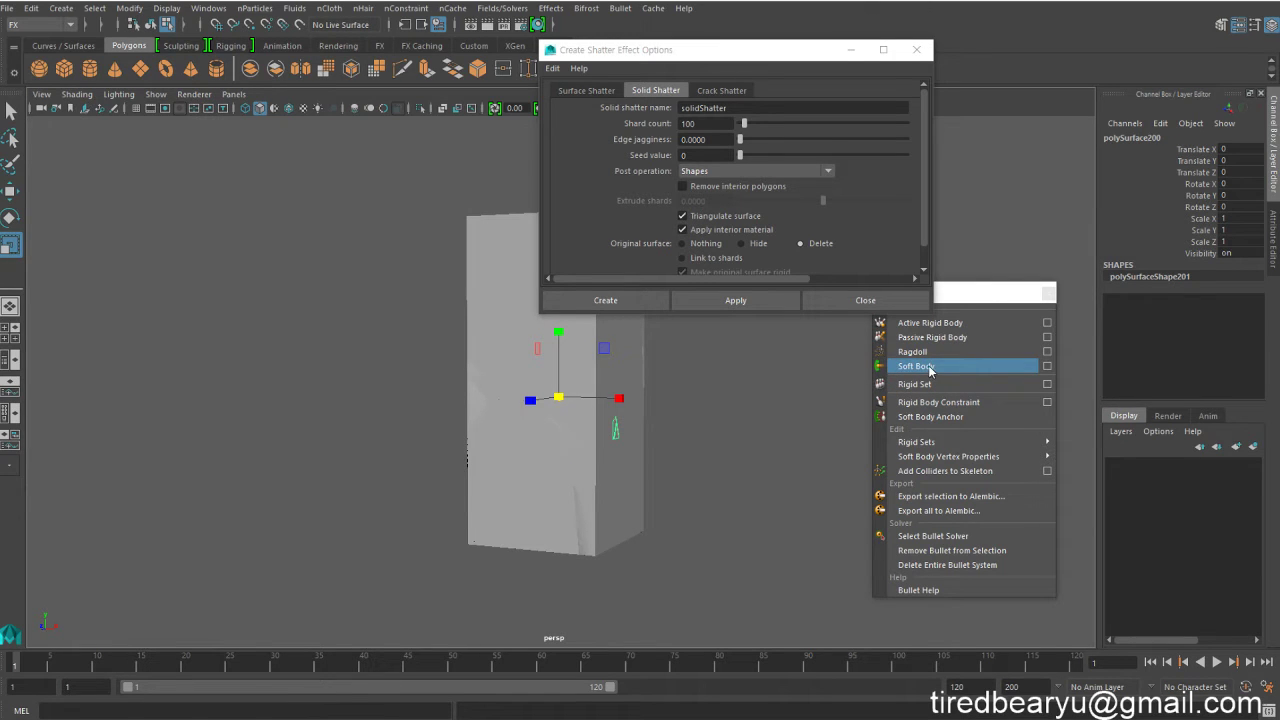
drag(722, 57, 229, 116)
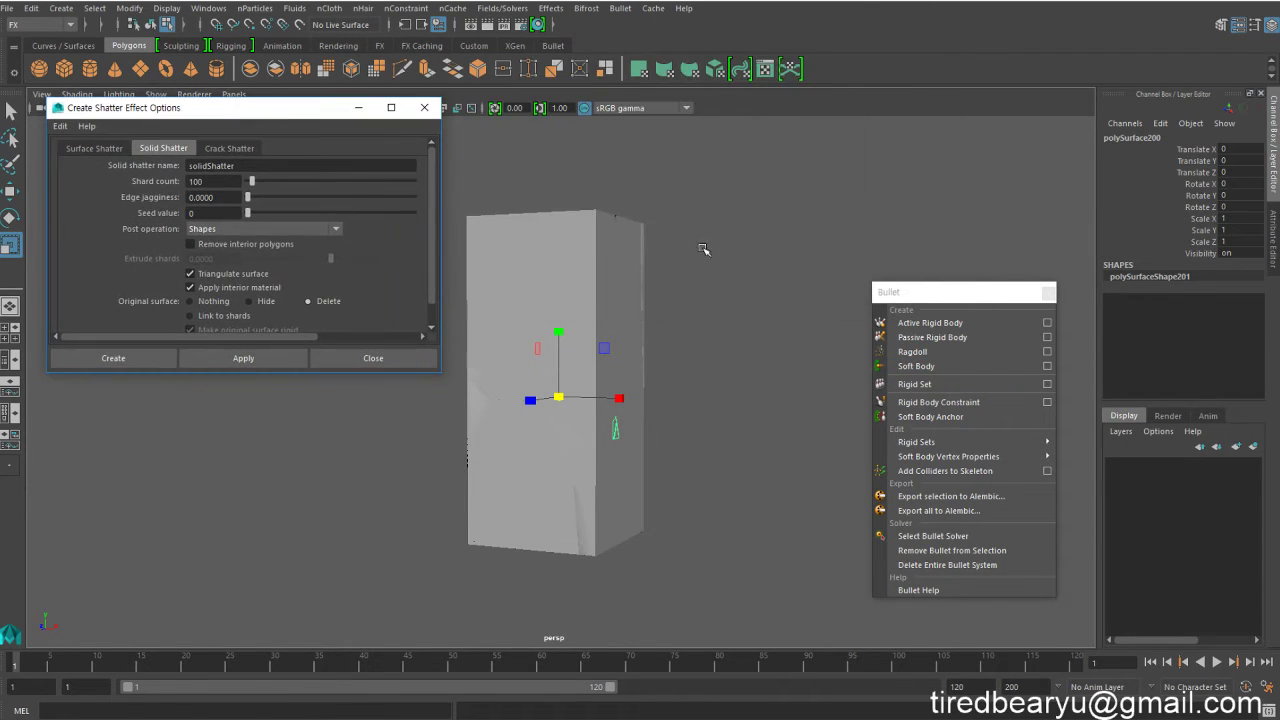
alt+drag(744, 260, 792, 260)
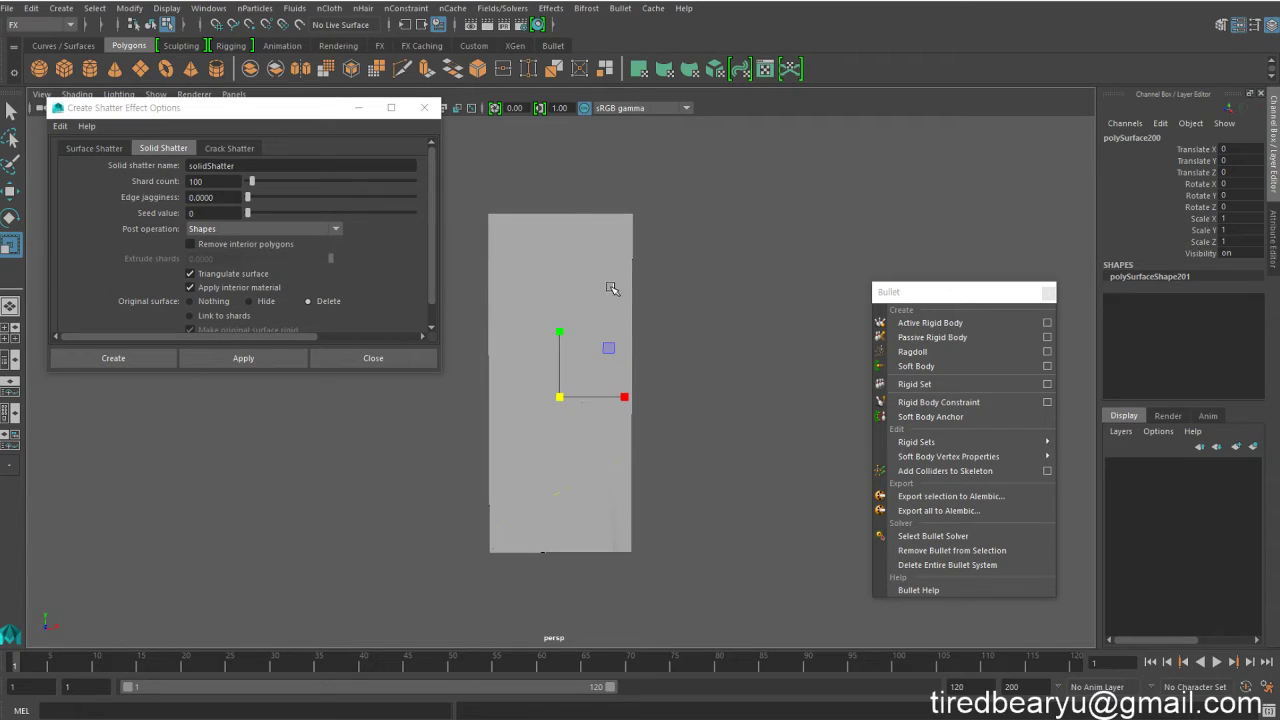
- Close the Shatter options and orbit around the shattered pillar to inspect its shards
mouse_move(604, 300)
alt+mouse_down()
mouse_move(530, 312)
mouse_move(677, 305)
mouse_move(636, 302)
alt+mouse_up()
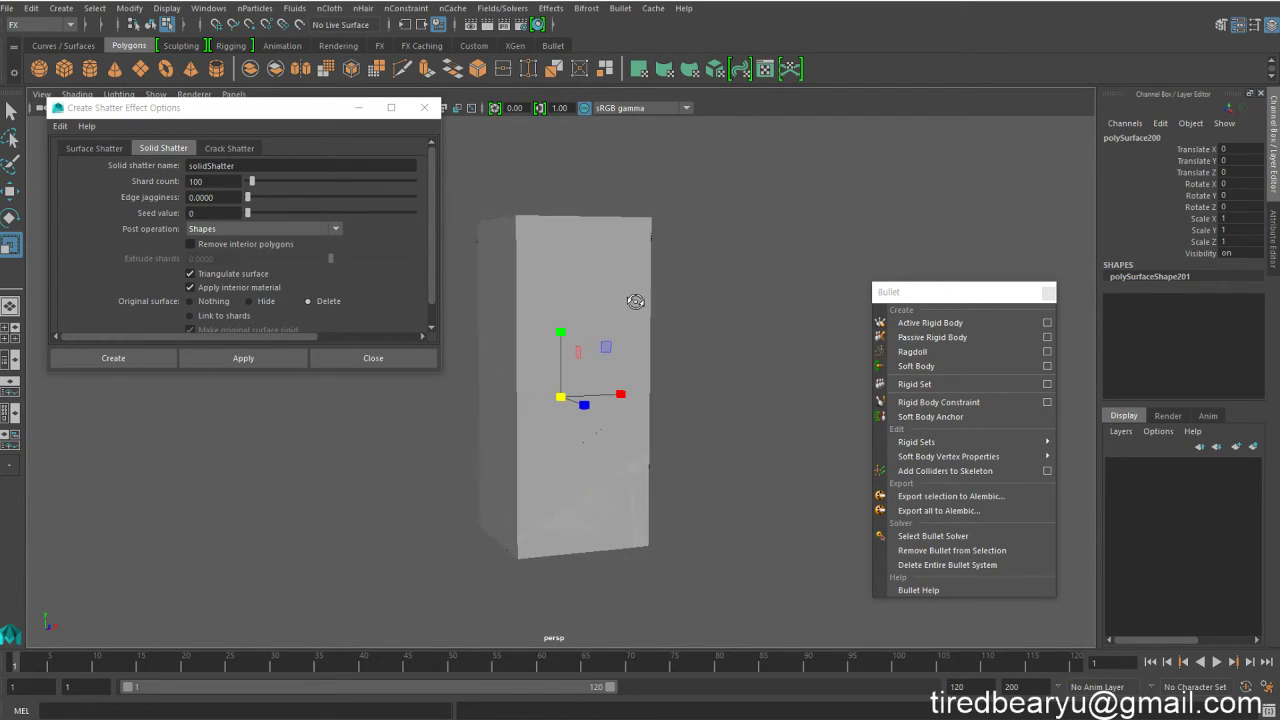
click(373, 358)
mouse_move(446, 349)
alt+mouse_down()
mouse_move(449, 280)
mouse_move(532, 268)
mouse_move(614, 277)
alt+mouse_up()
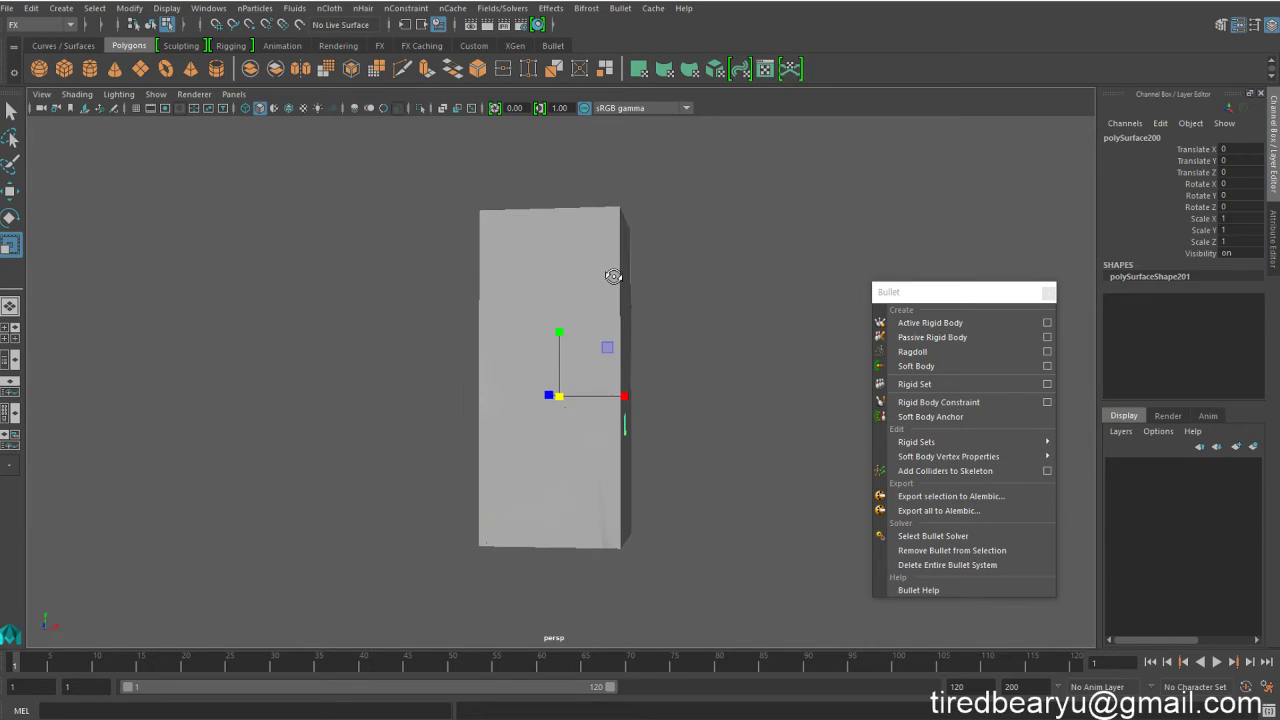
alt+drag(737, 257, 569, 243)
click(580, 243)
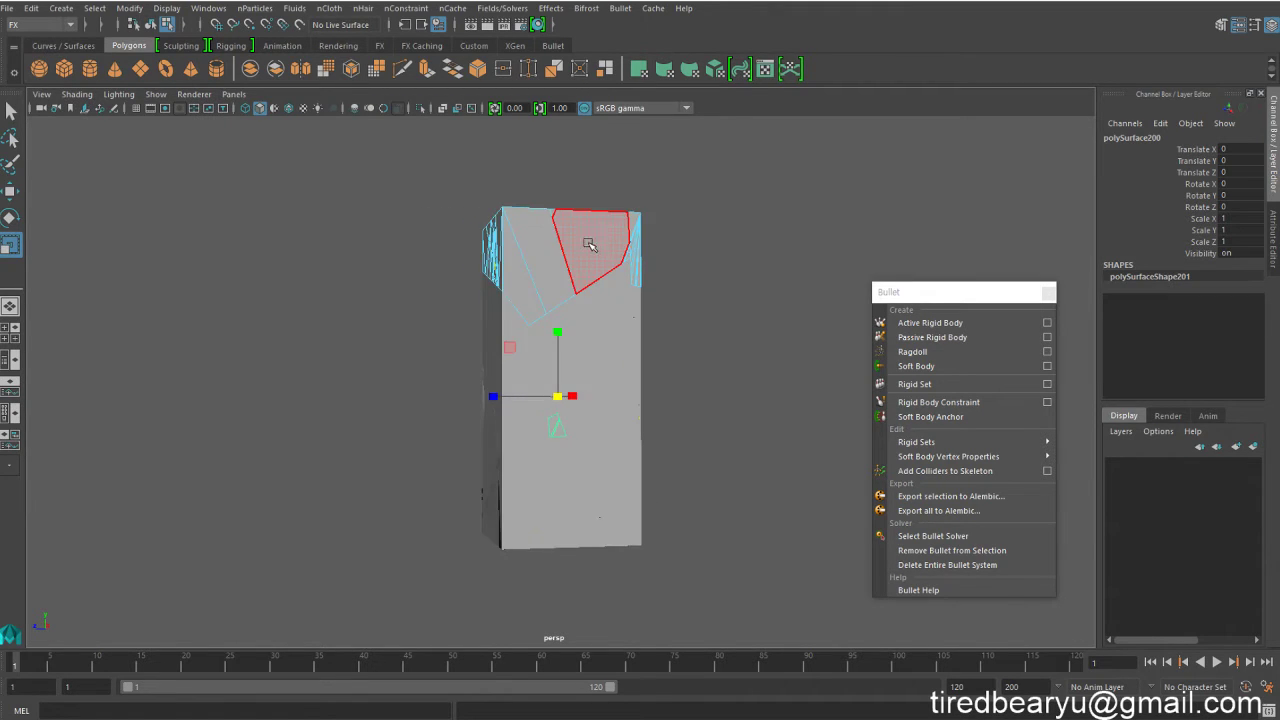
mouse_move(586, 294)
alt+mouse_down()
mouse_move(772, 297)
mouse_move(449, 277)
mouse_move(586, 286)
mouse_move(621, 305)
mouse_move(709, 297)
mouse_move(700, 309)
alt+mouse_up()
- Switch to wireframe display and open the Outliner listing the shard objects
key(4)
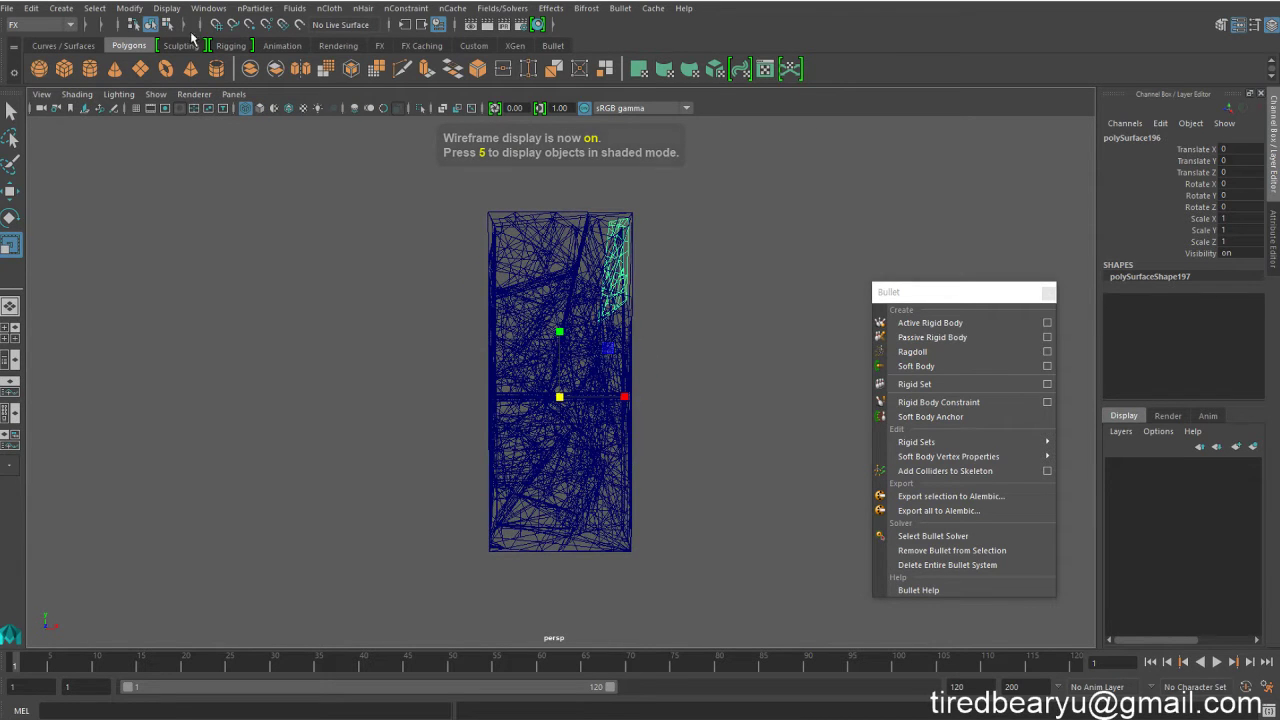
click(208, 8)
click(233, 139)
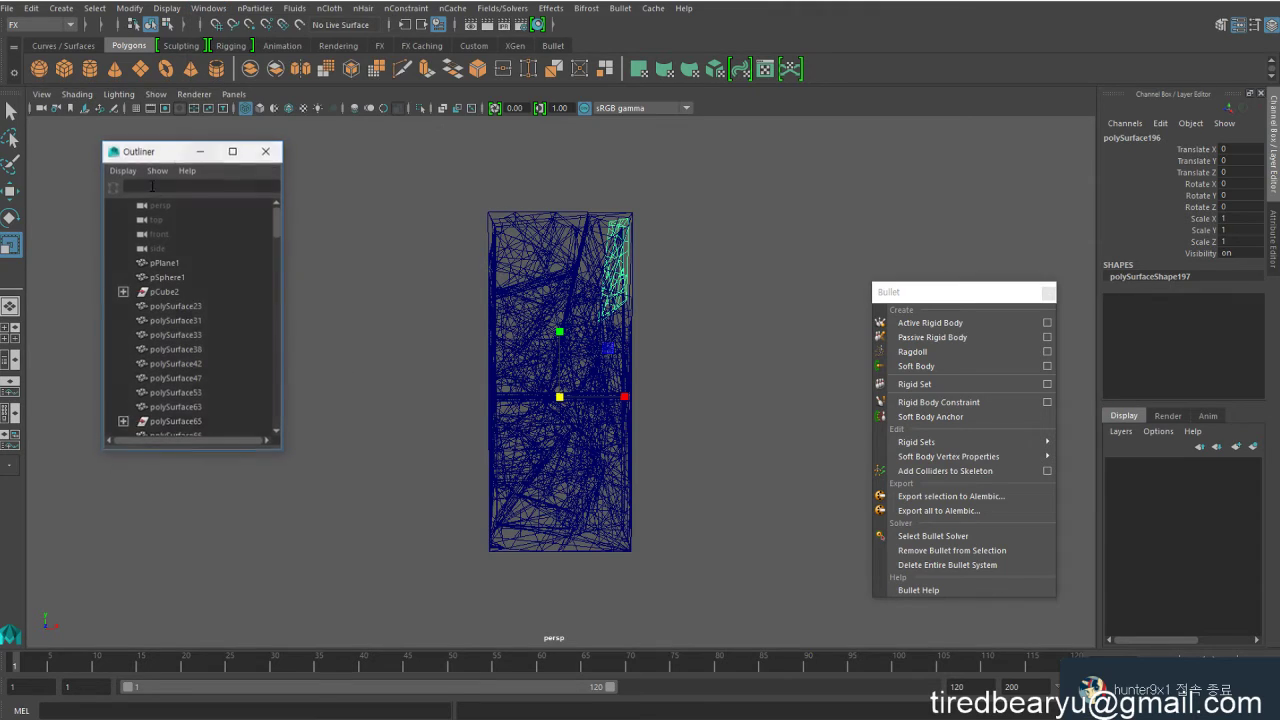
- Delete the leftover original pCube2 from the Outliner
click(180, 306)
click(180, 292)
scroll(177, 330, down, 2)
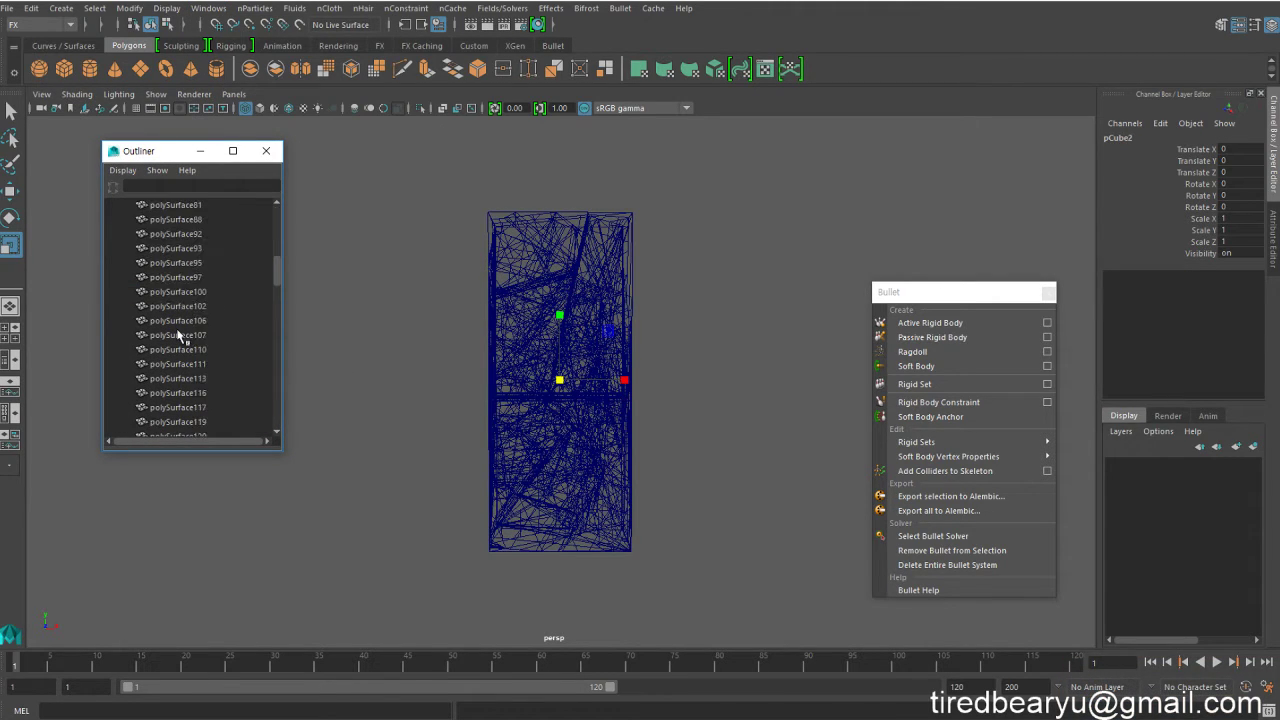
scroll(180, 325, up, 2)
key(Delete)
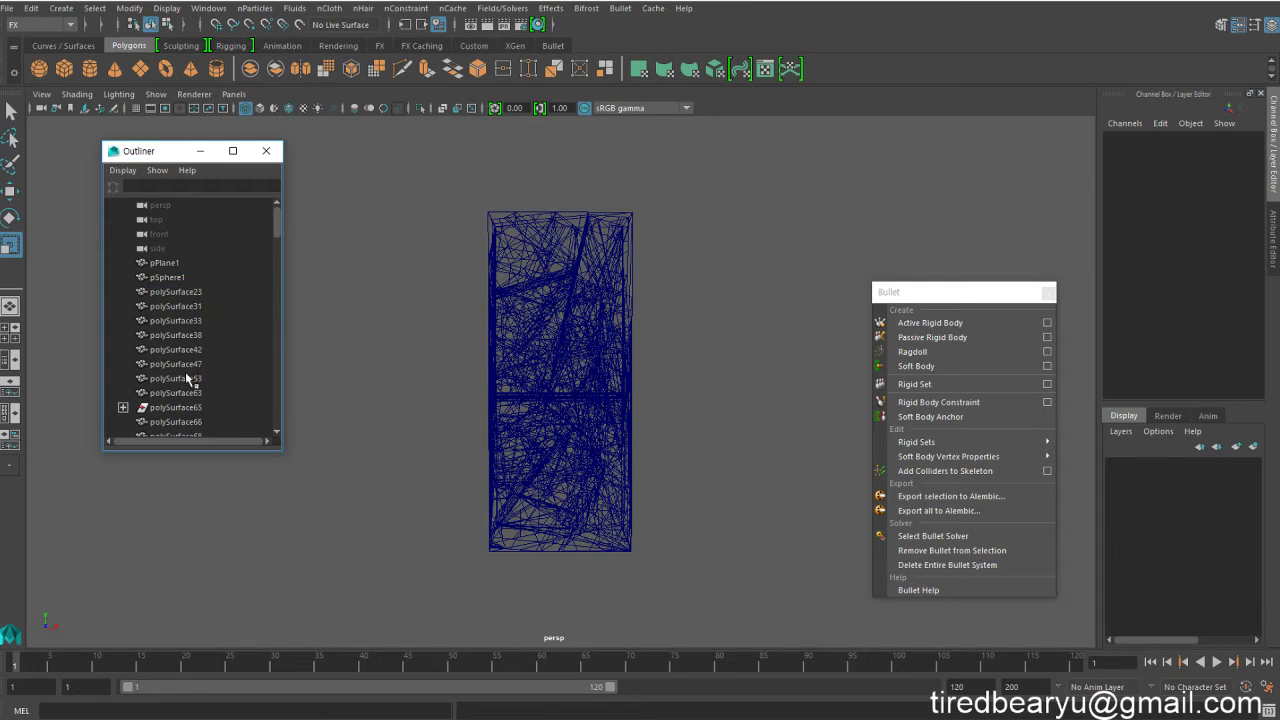
click(195, 407)
key(Delete)
- Select shards polySurface23 through polySurface200 and scale them uniformly to 0.178
click(197, 292)
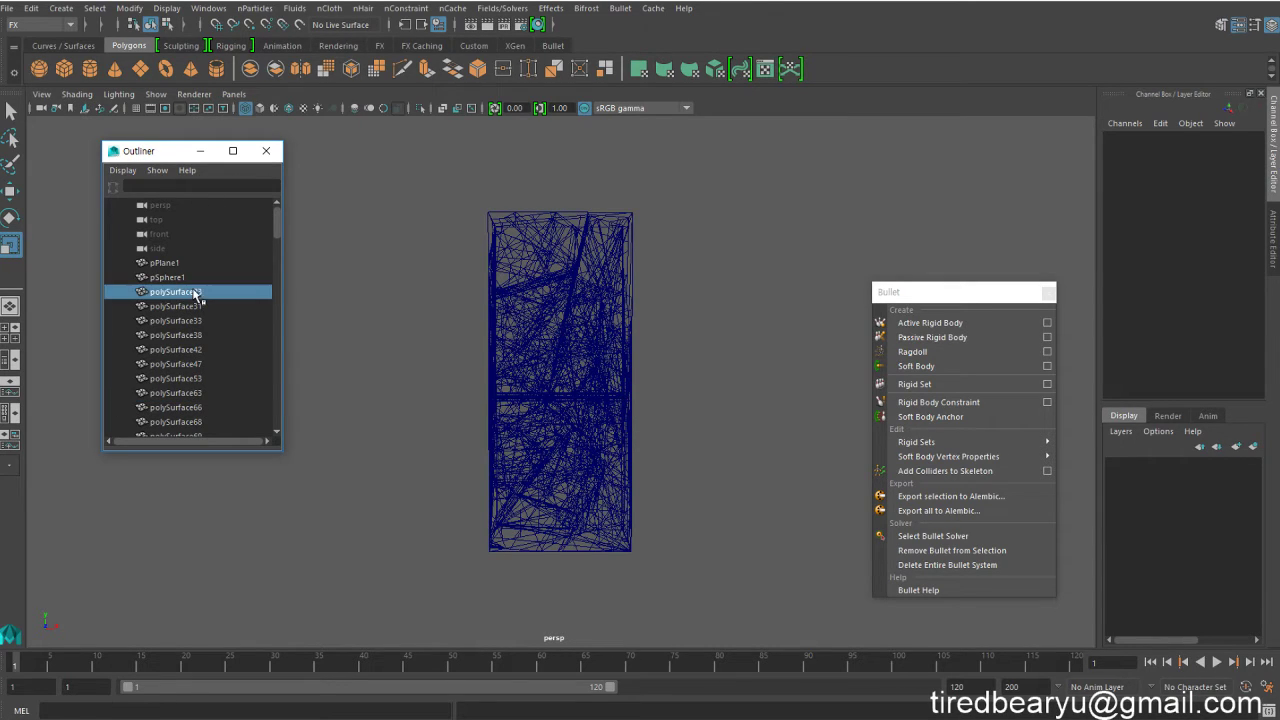
scroll(198, 292, down, 5)
scroll(198, 297, down, 10)
scroll(212, 385, down, 5)
shift+click(206, 393)
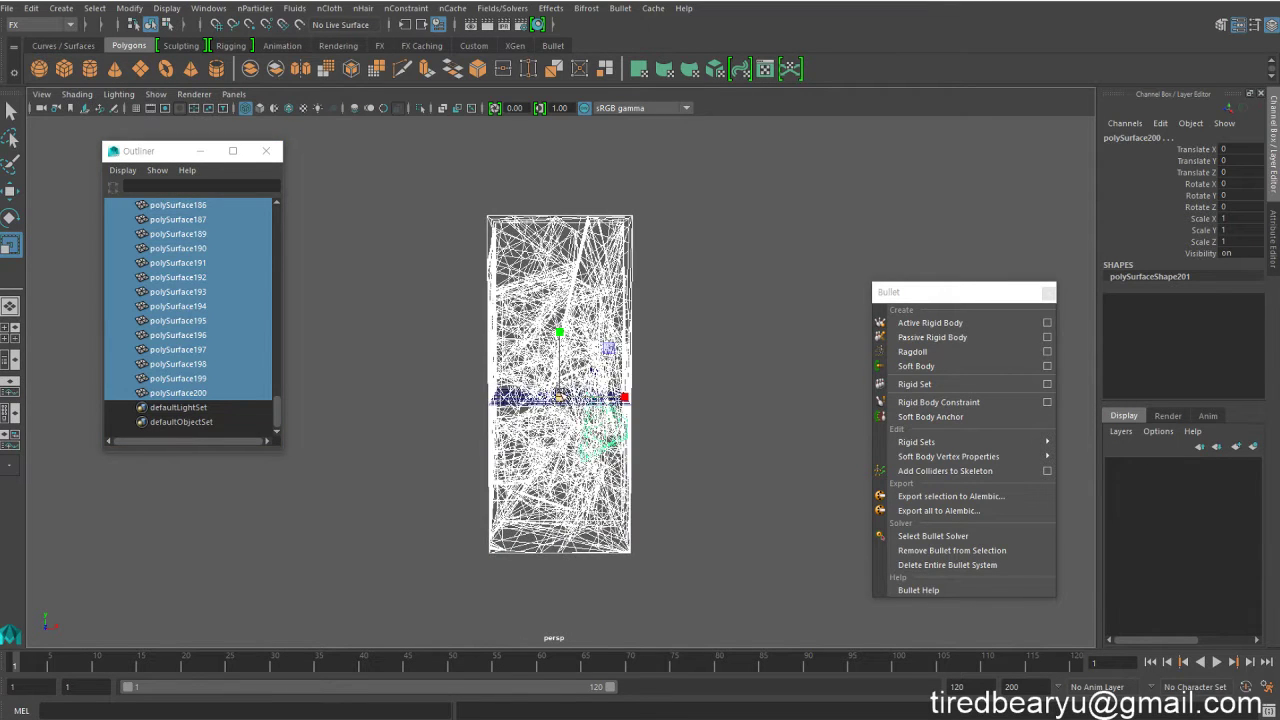
middle_drag(575, 383, 497, 400)
- Raise the shards to height 9, return to shaded view, and keep their scale at 0.178
key(w)
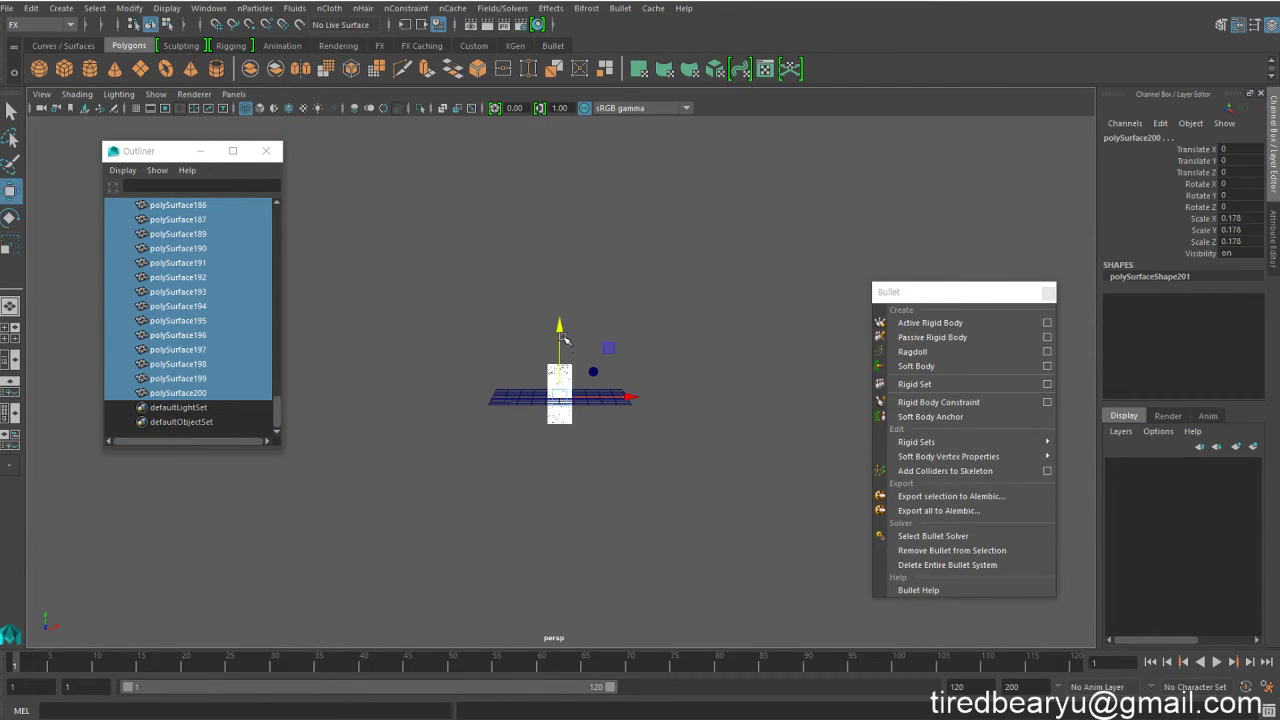
drag(561, 388, 563, 364)
key(5)
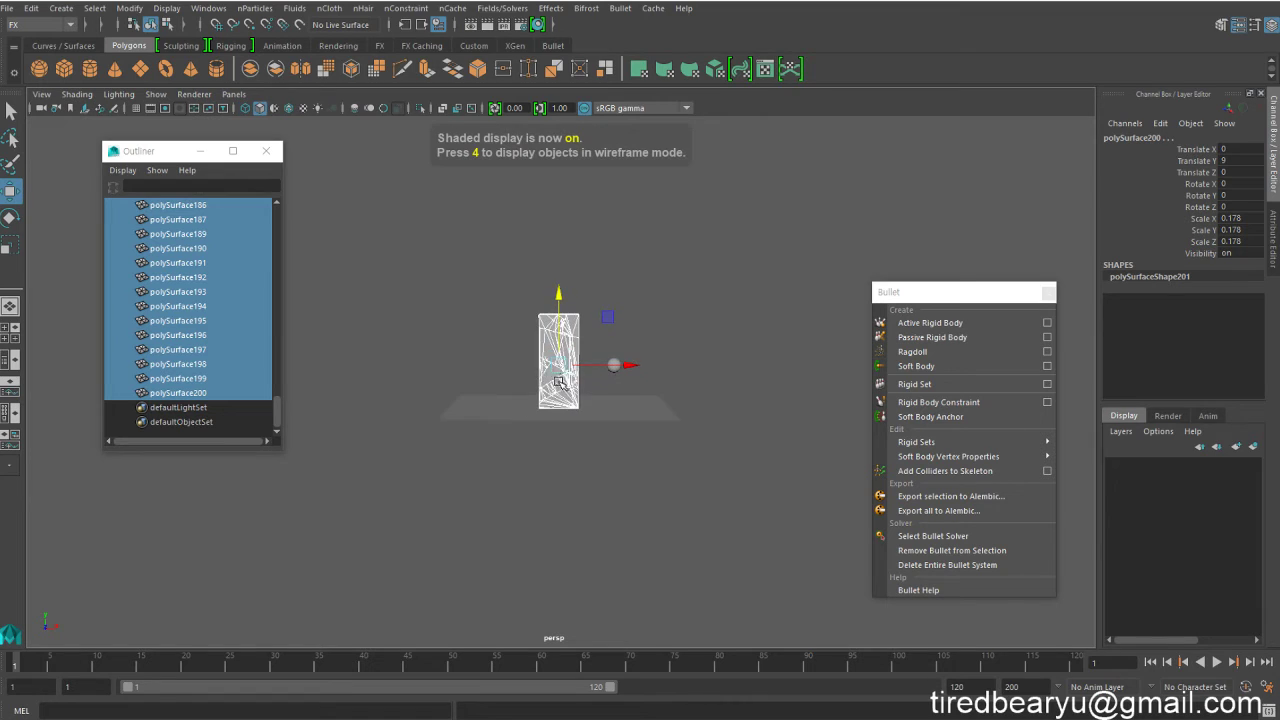
scroll(565, 367, up, 5)
alt+drag(573, 389, 555, 360)
key(r)
middle_drag(558, 356, 555, 357)
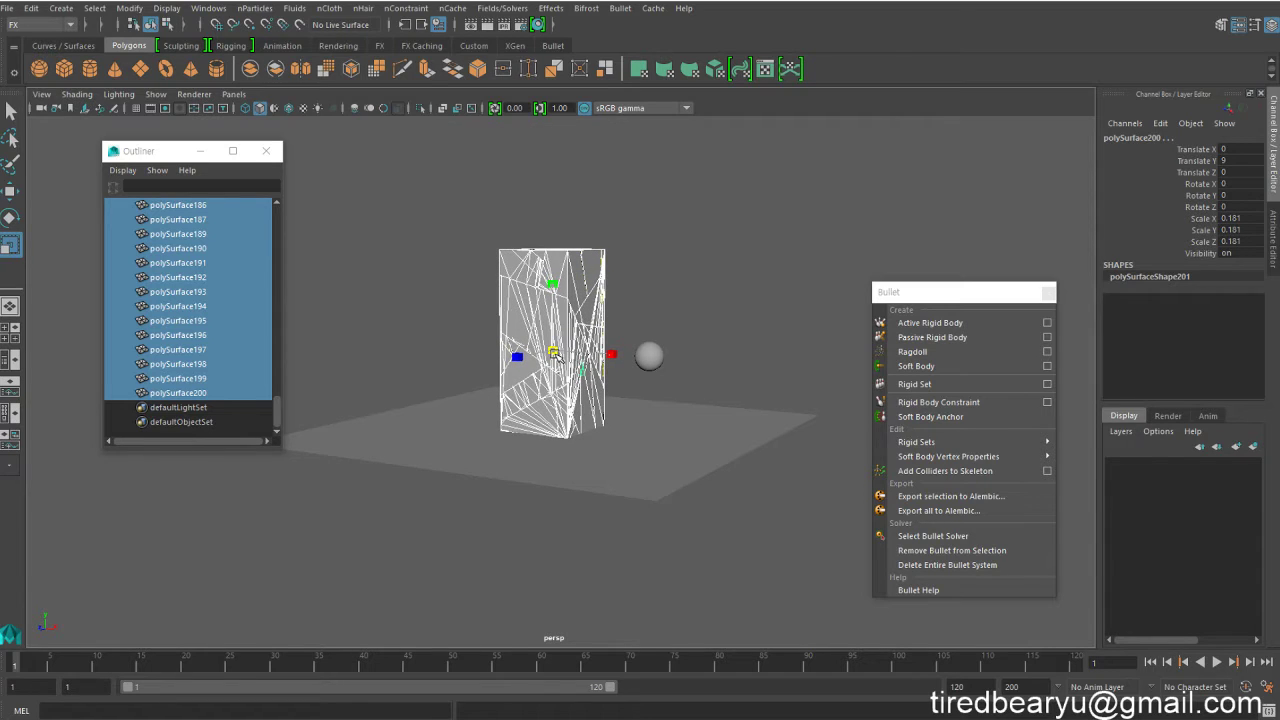
alt+drag(555, 357, 606, 369)
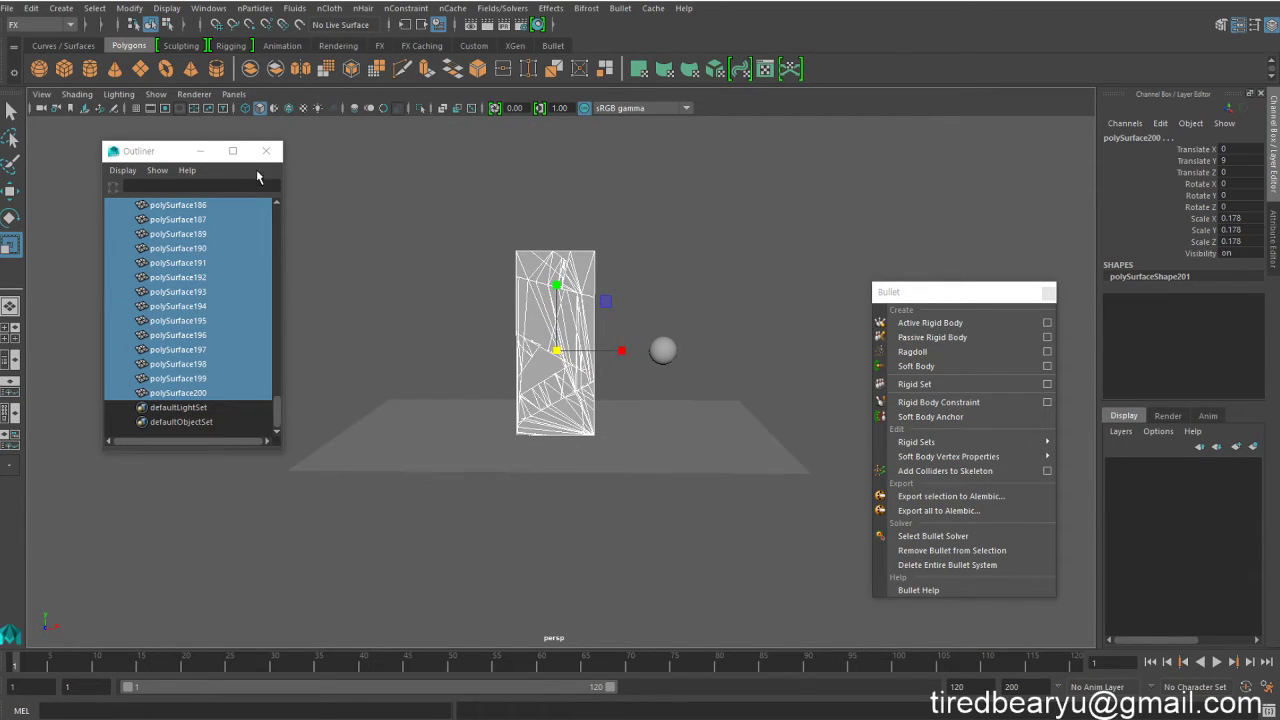
- Try several marquee selections of the pillar shards, clearing each attempt
mouse_move(500, 349)
alt+mouse_down()
mouse_move(514, 210)
mouse_move(740, 305)
alt+mouse_up()
click(694, 291)
drag(520, 215, 651, 300)
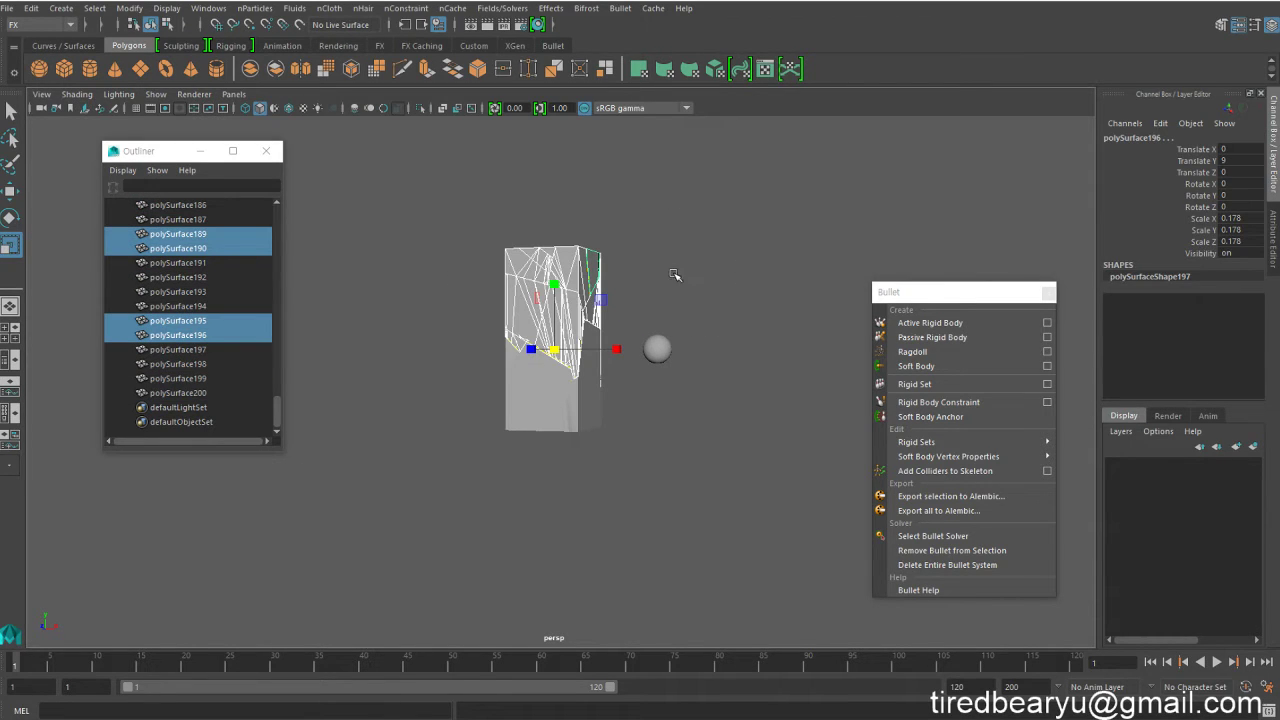
click(672, 276)
drag(506, 209, 610, 507)
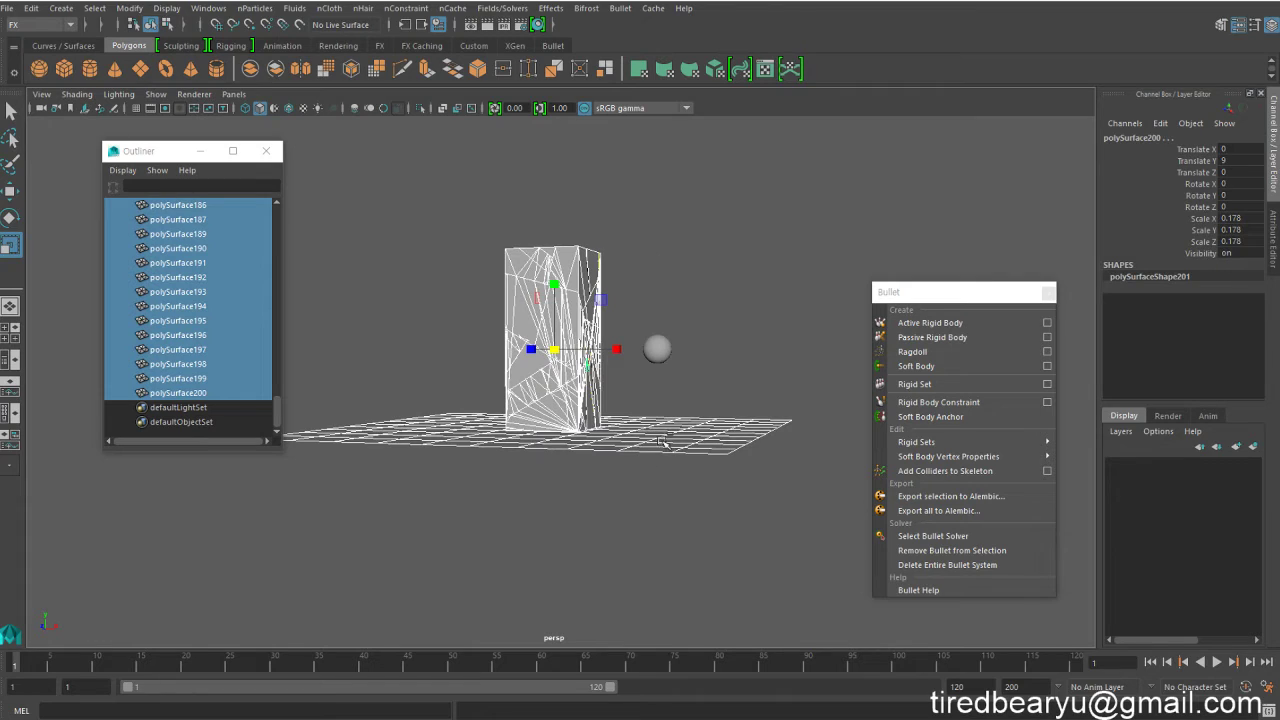
alt+drag(702, 514, 714, 514)
drag(515, 184, 553, 258)
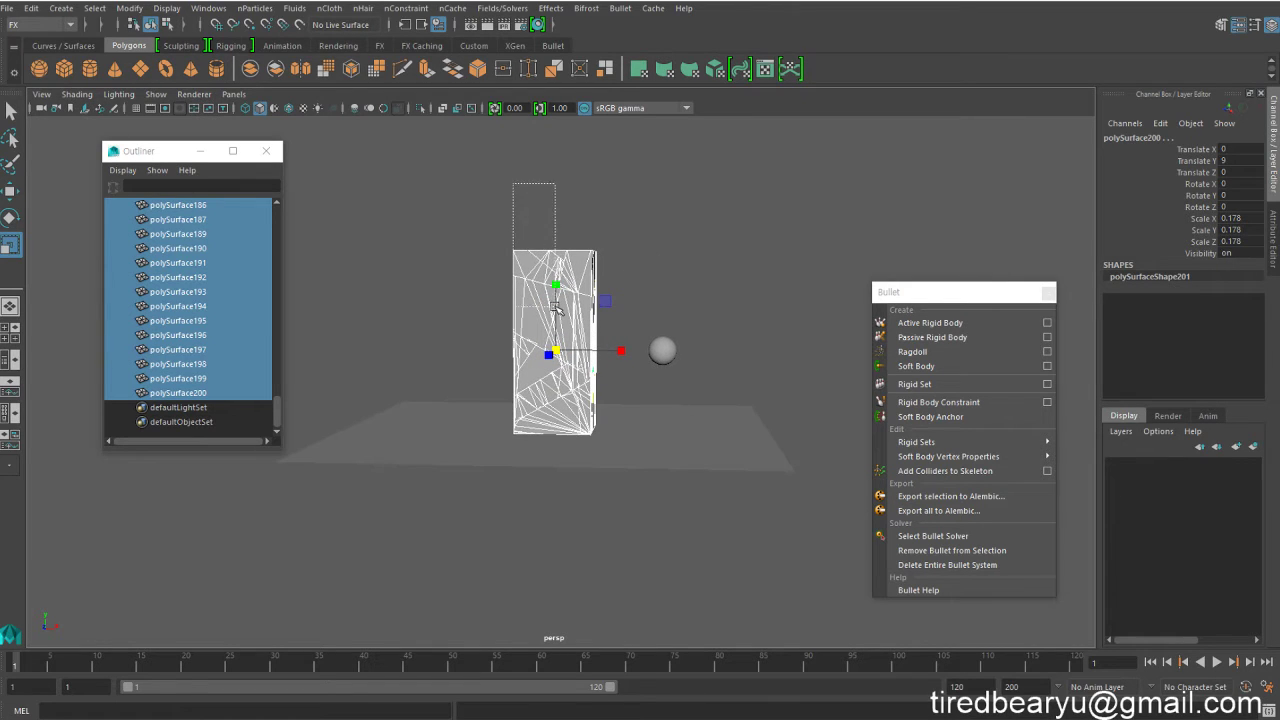
- Move the sphere along X to sit beside the pillar
click(748, 410)
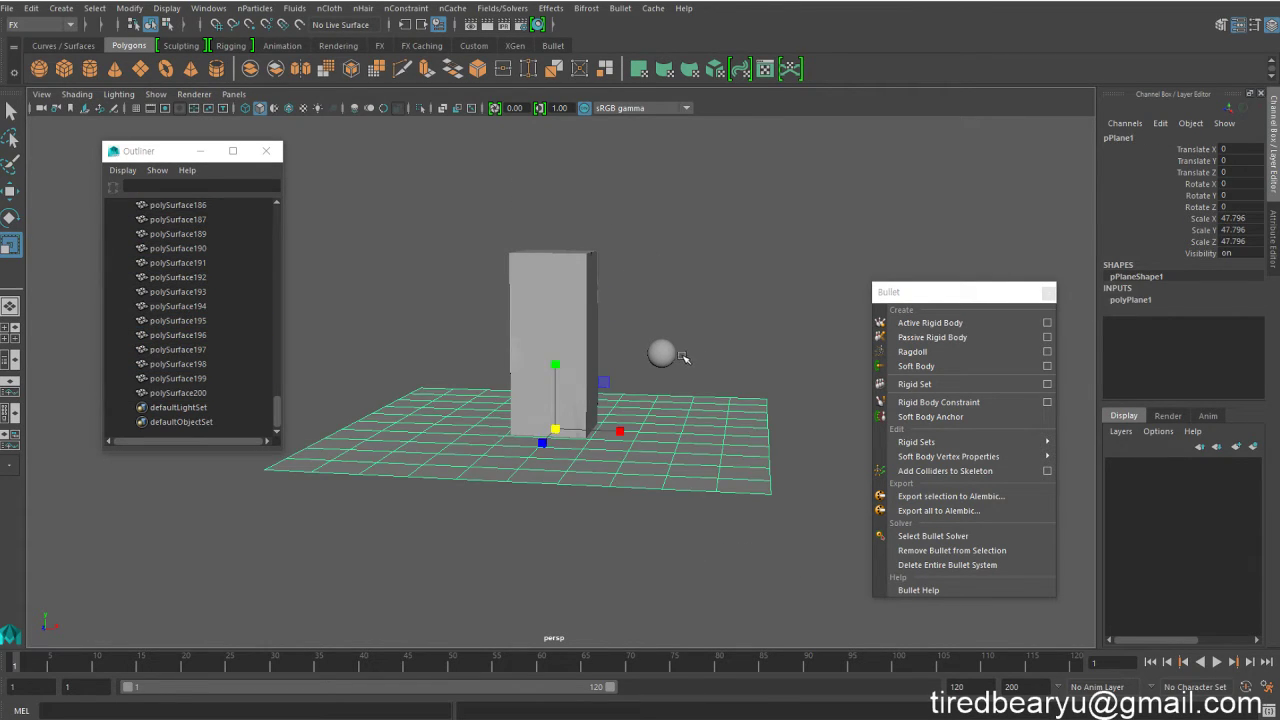
click(662, 352)
mouse_move(683, 357)
alt+mouse_down()
mouse_move(790, 355)
mouse_move(577, 389)
mouse_move(580, 297)
alt+mouse_up()
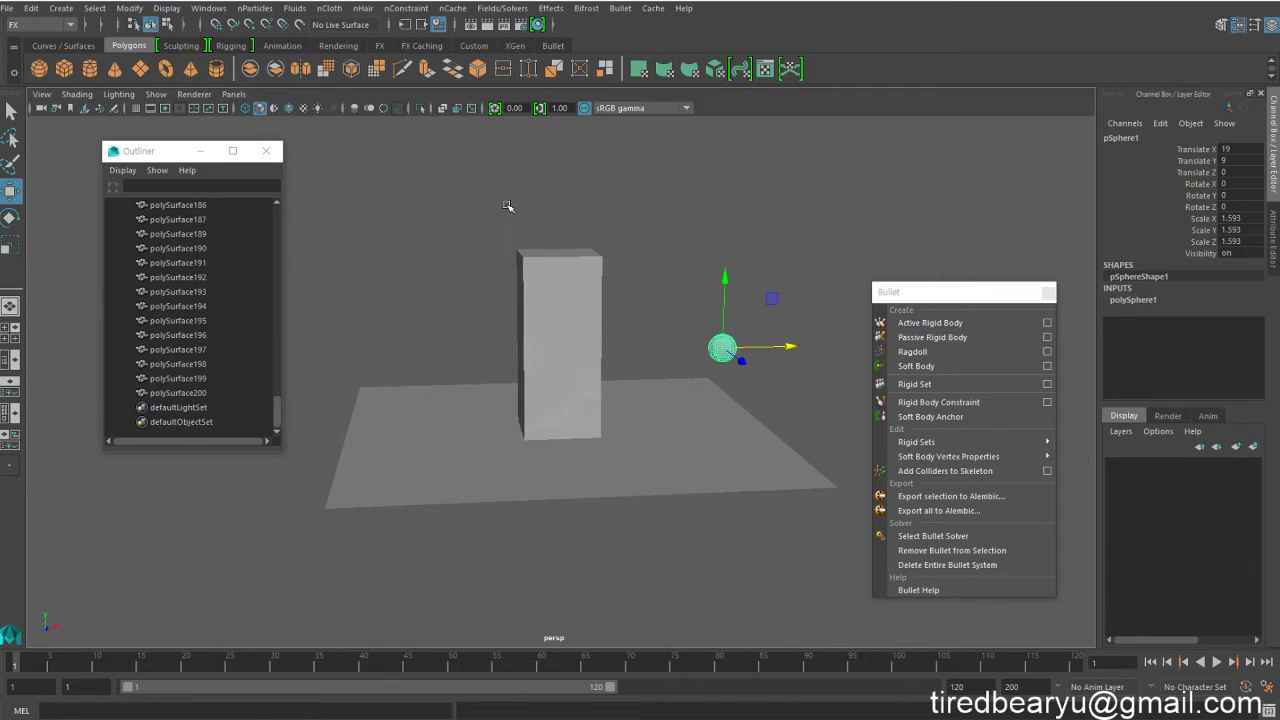
- Marquee-select the fractured pillar pieces and drop the ground plane from the selection
mouse_move(508, 206)
mouse_down()
mouse_move(657, 477)
mouse_move(671, 557)
mouse_move(628, 551)
mouse_up()
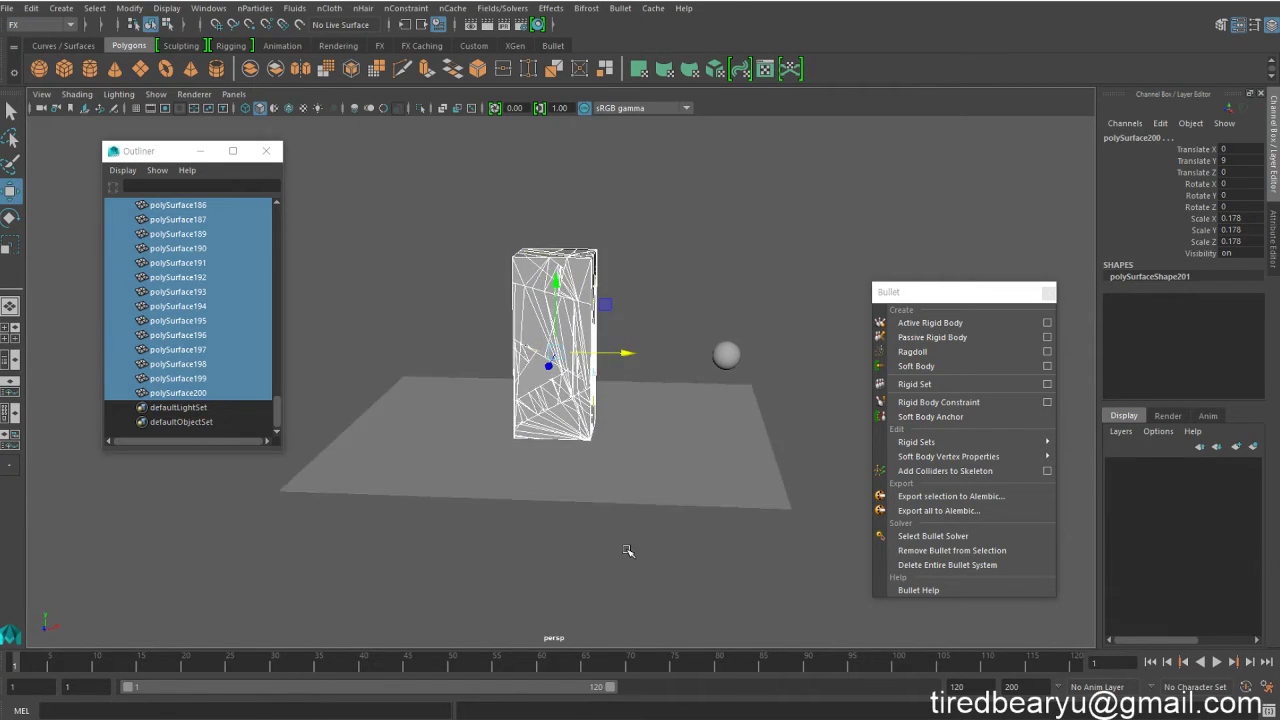
key(alt)
click(582, 355)
click(680, 178)
mouse_move(443, 224)
mouse_down()
mouse_move(633, 503)
mouse_move(664, 470)
mouse_move(687, 472)
mouse_up()
ctrl+click(680, 478)
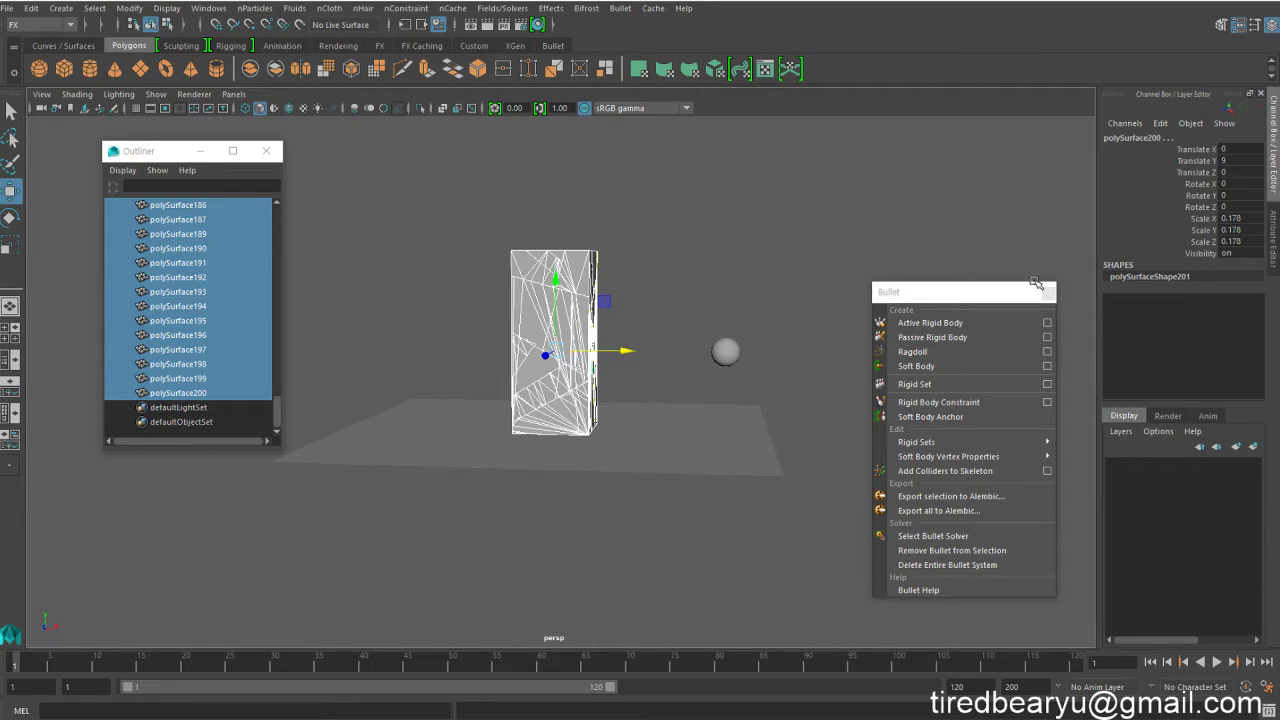
- Freeze the shards' transformations, then test-move a top shard and undo it
click(122, 10)
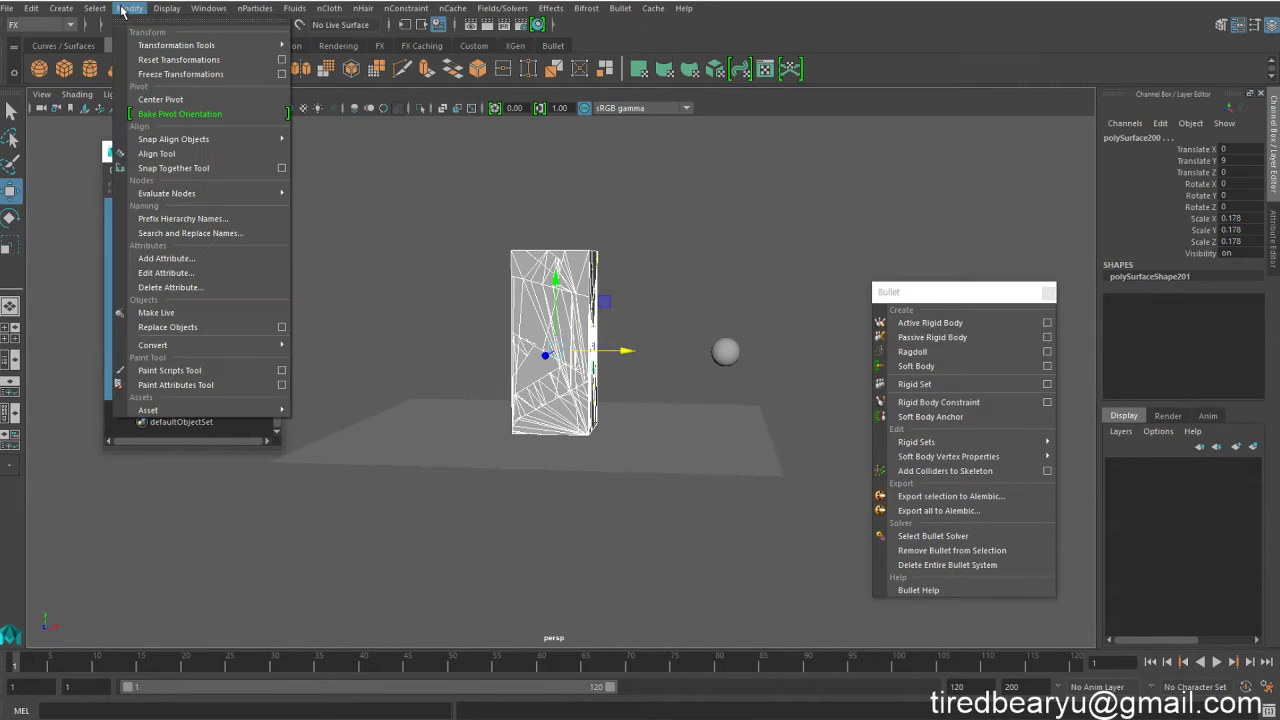
click(195, 74)
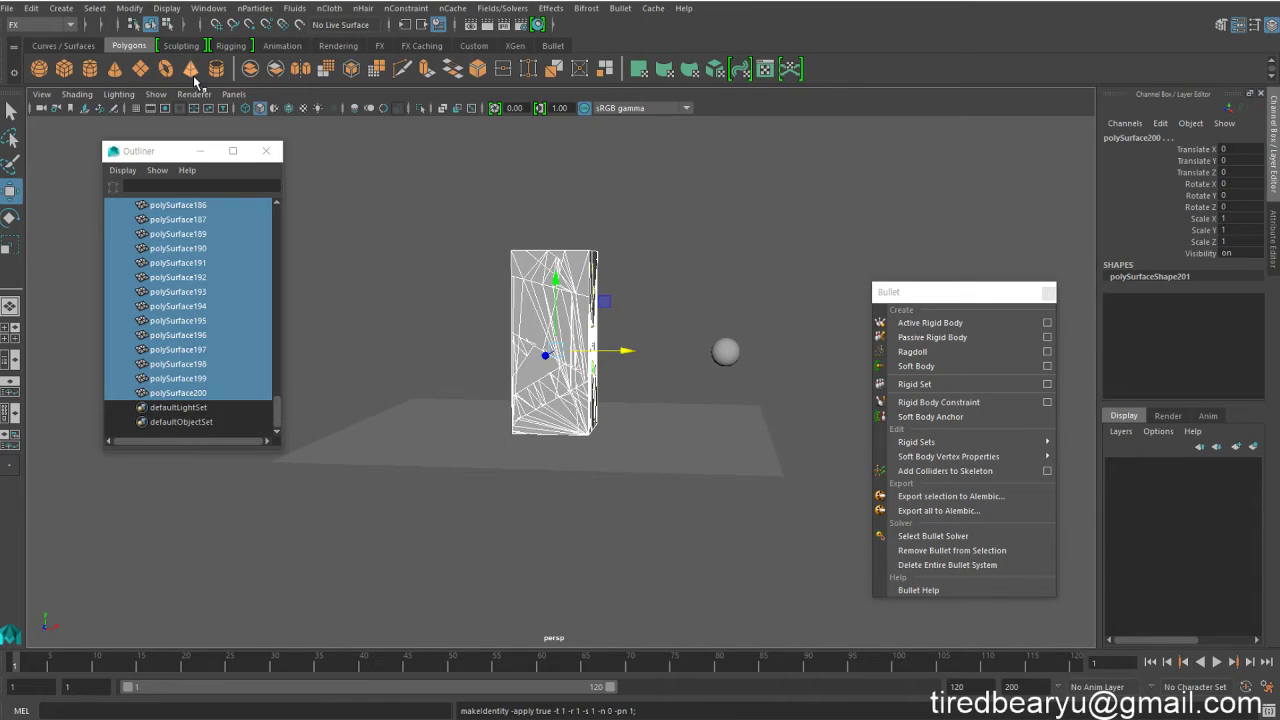
click(595, 226)
click(594, 258)
drag(566, 349, 728, 226)
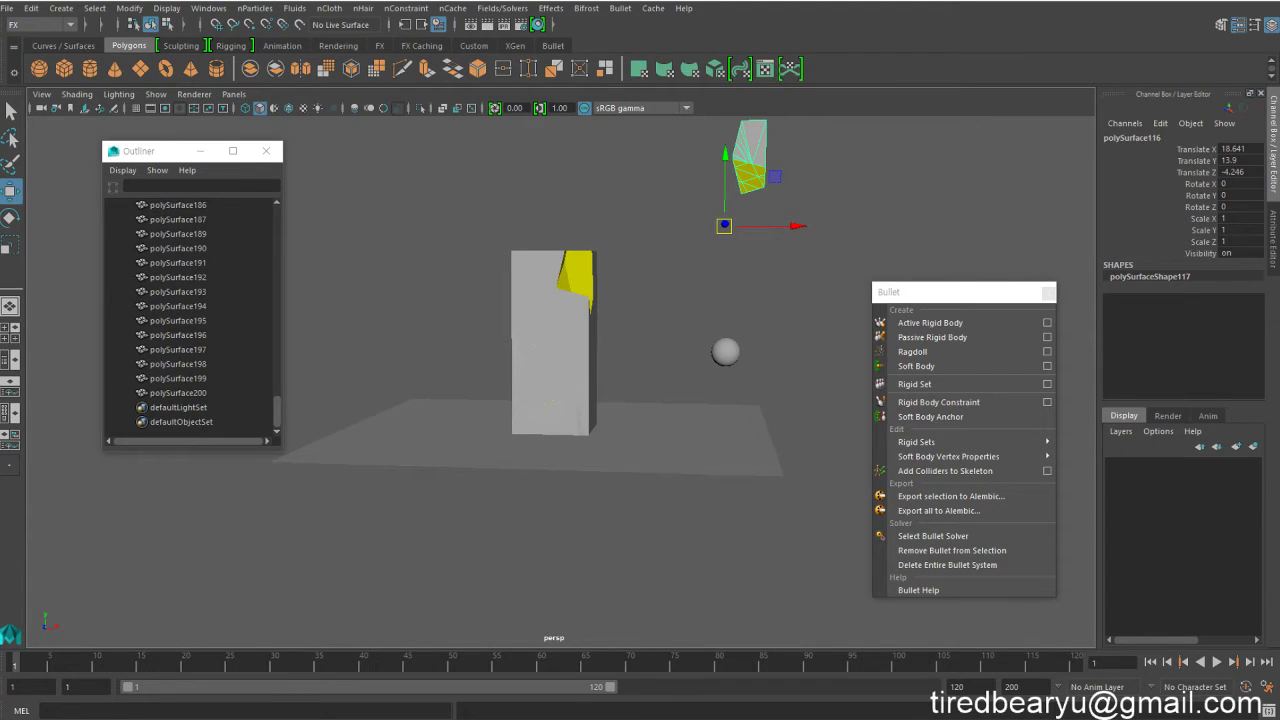
key(ctrl+z)
- Reset Translate X, Y and Z of two top shards to 0
mouse_move(468, 210)
mouse_down()
mouse_move(572, 272)
mouse_move(670, 252)
mouse_move(548, 215)
mouse_up()
click(445, 169)
drag(443, 143, 766, 270)
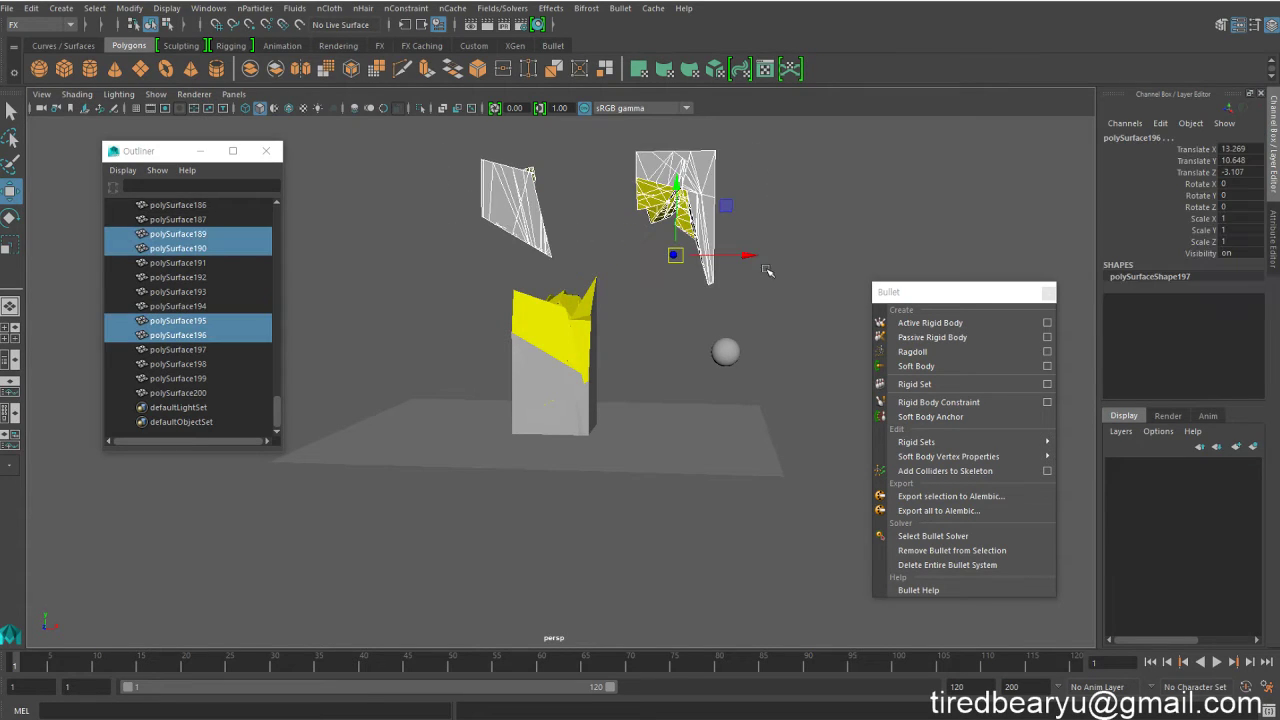
drag(1245, 149, 1250, 172)
text(0)
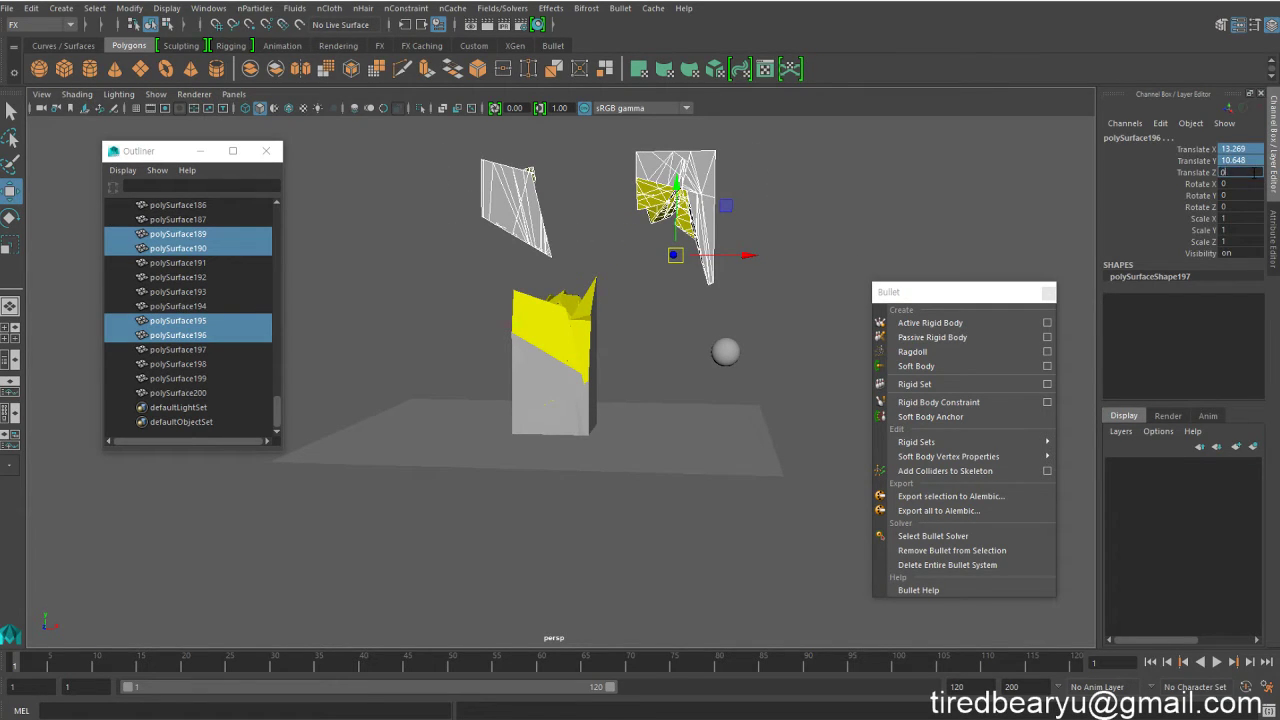
key(Return)
- Reselect all the pillar shards, leaving the ground plane out of the selection
alt+drag(770, 299, 711, 271)
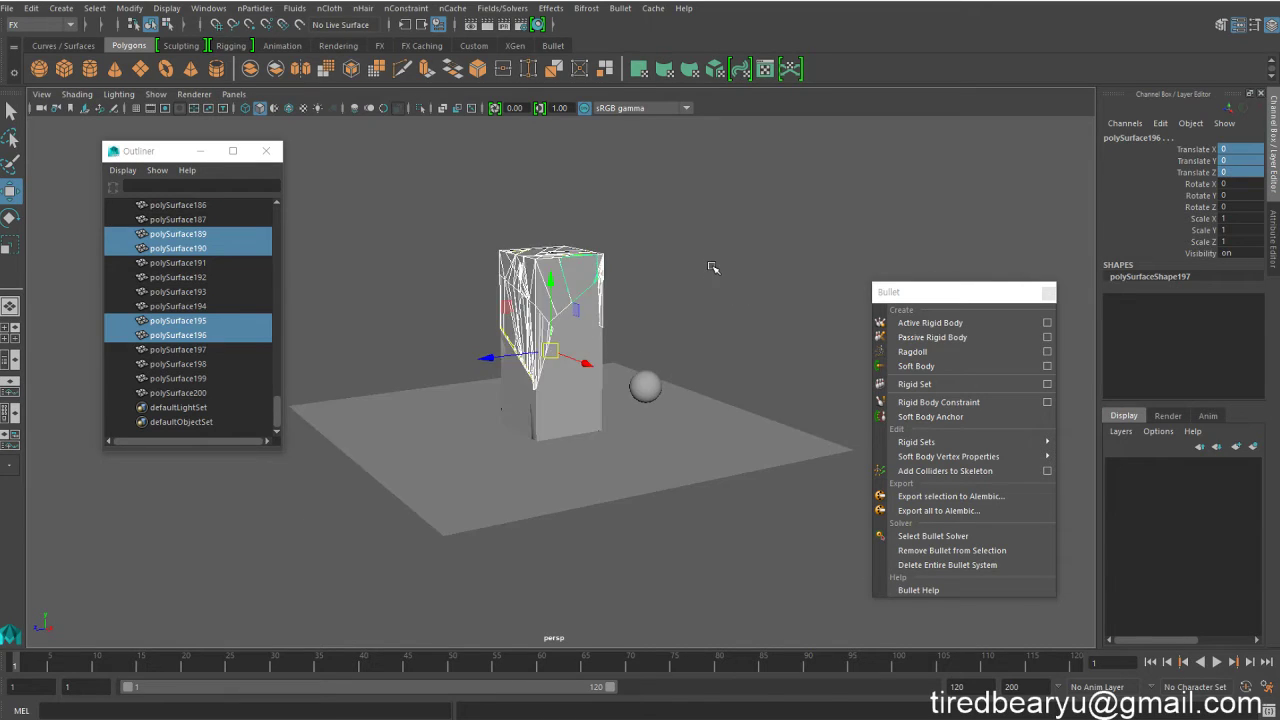
click(737, 306)
drag(510, 243, 605, 352)
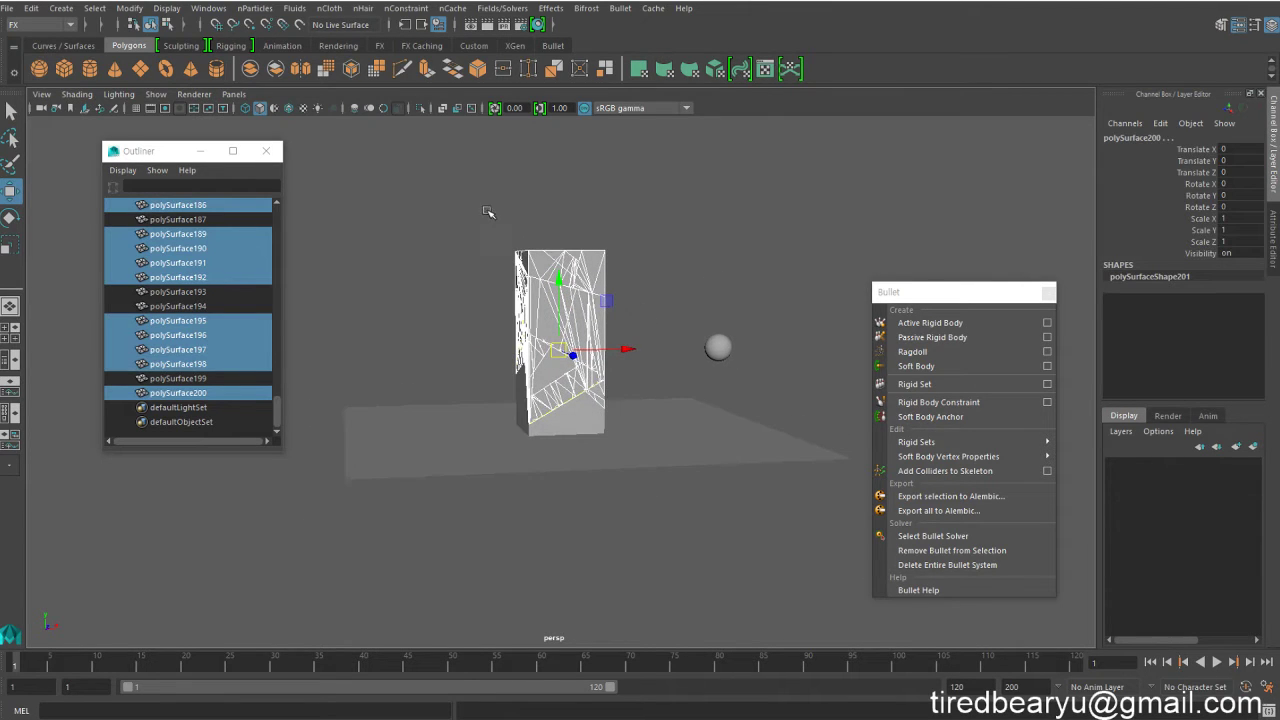
mouse_move(490, 212)
mouse_down()
mouse_move(674, 508)
mouse_move(652, 522)
mouse_up()
ctrl+click(672, 451)
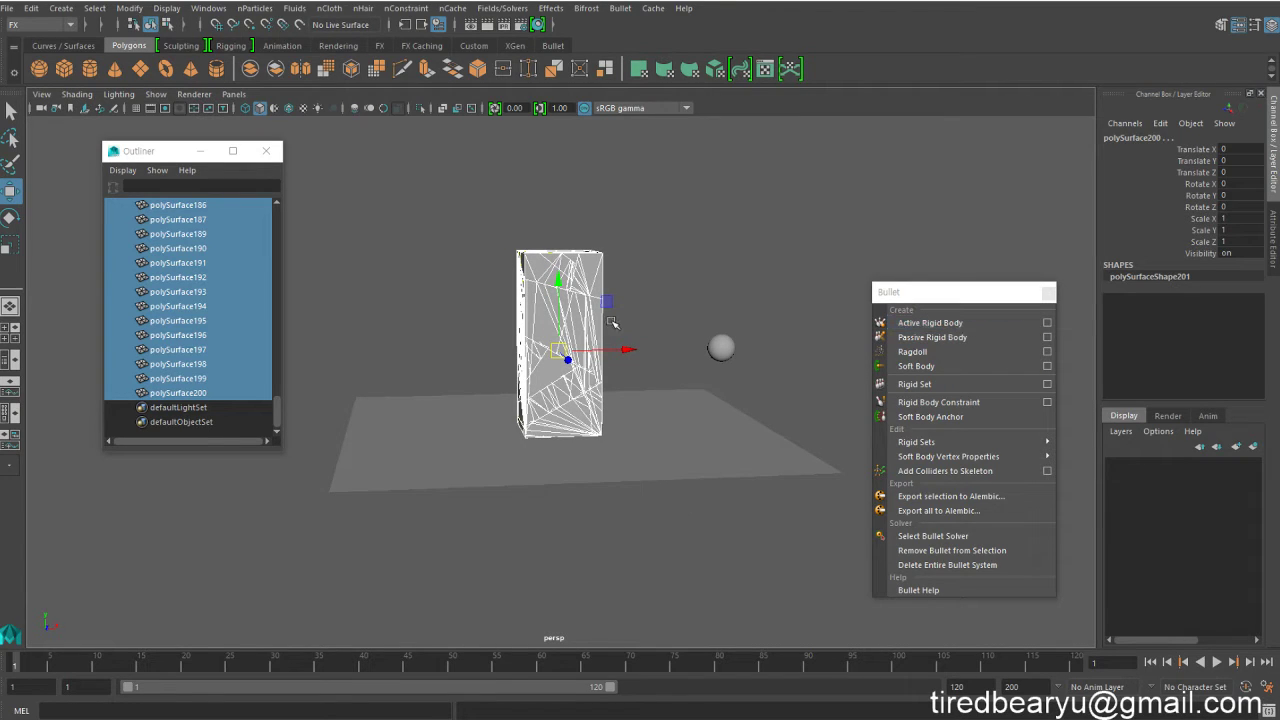
click(598, 278)
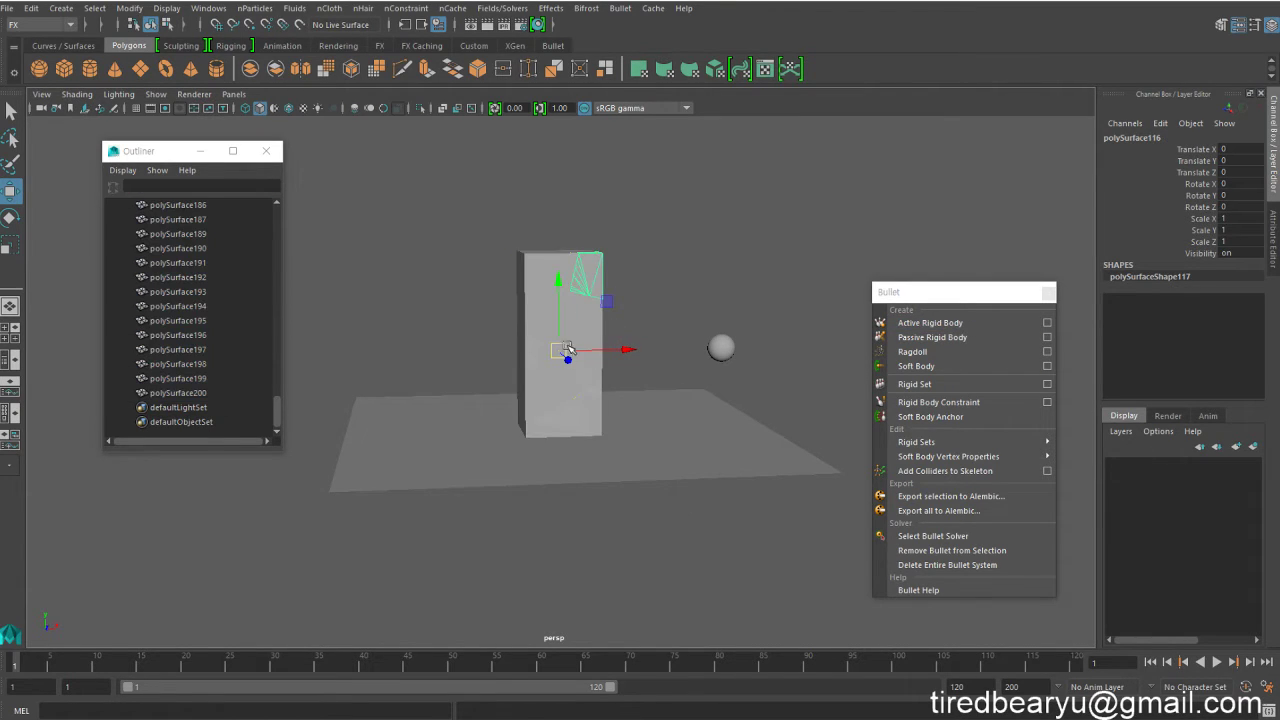
drag(478, 209, 643, 512)
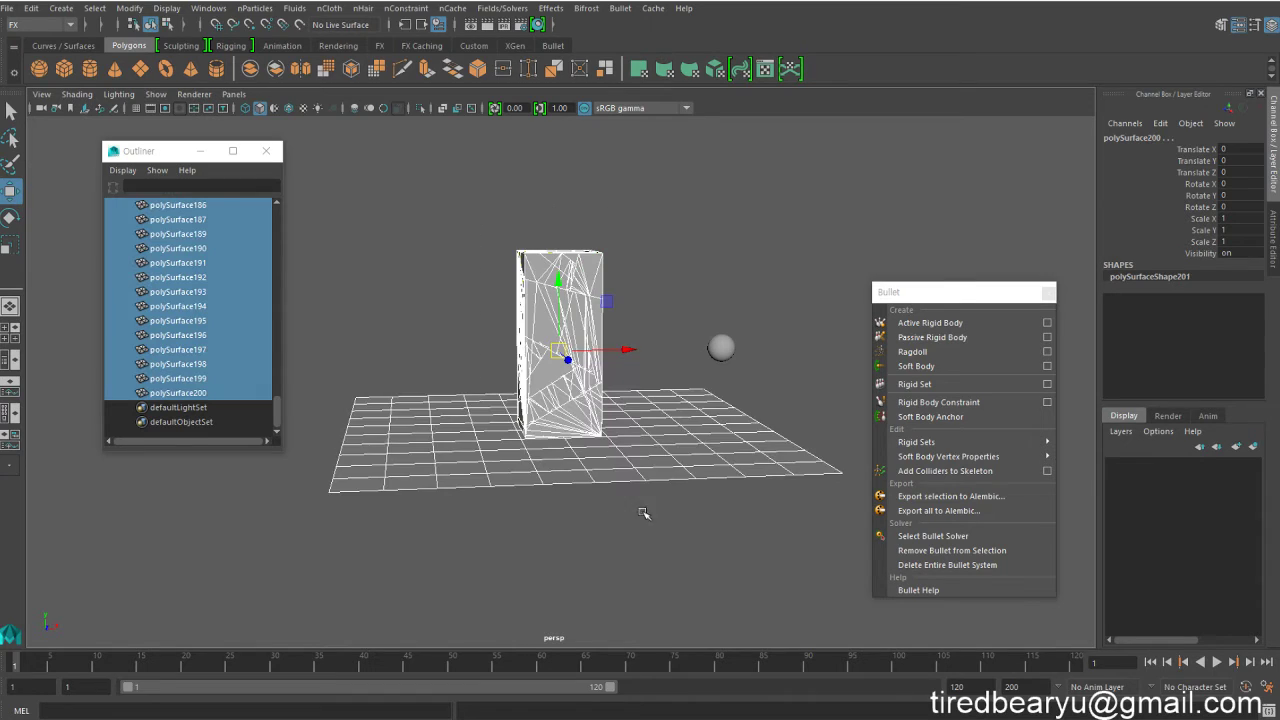
shift+click(743, 446)
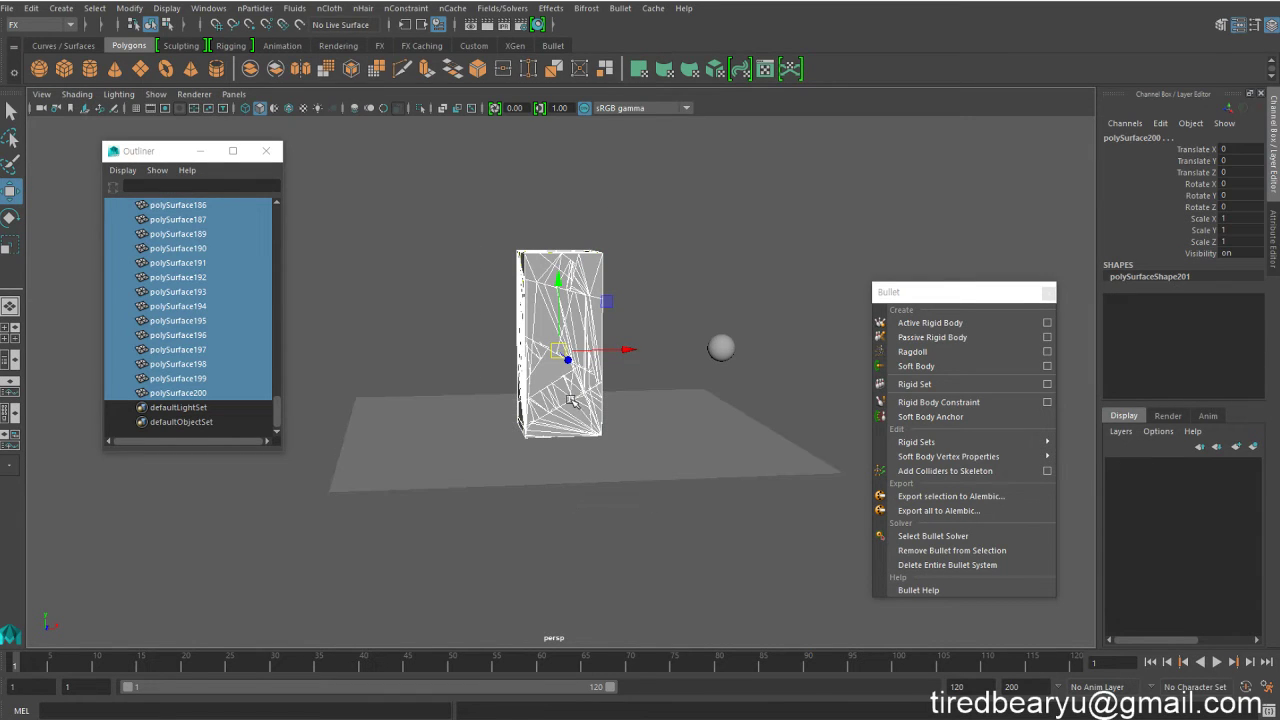
- Center the shards' pivots, then test-move a top shard and undo it
click(129, 8)
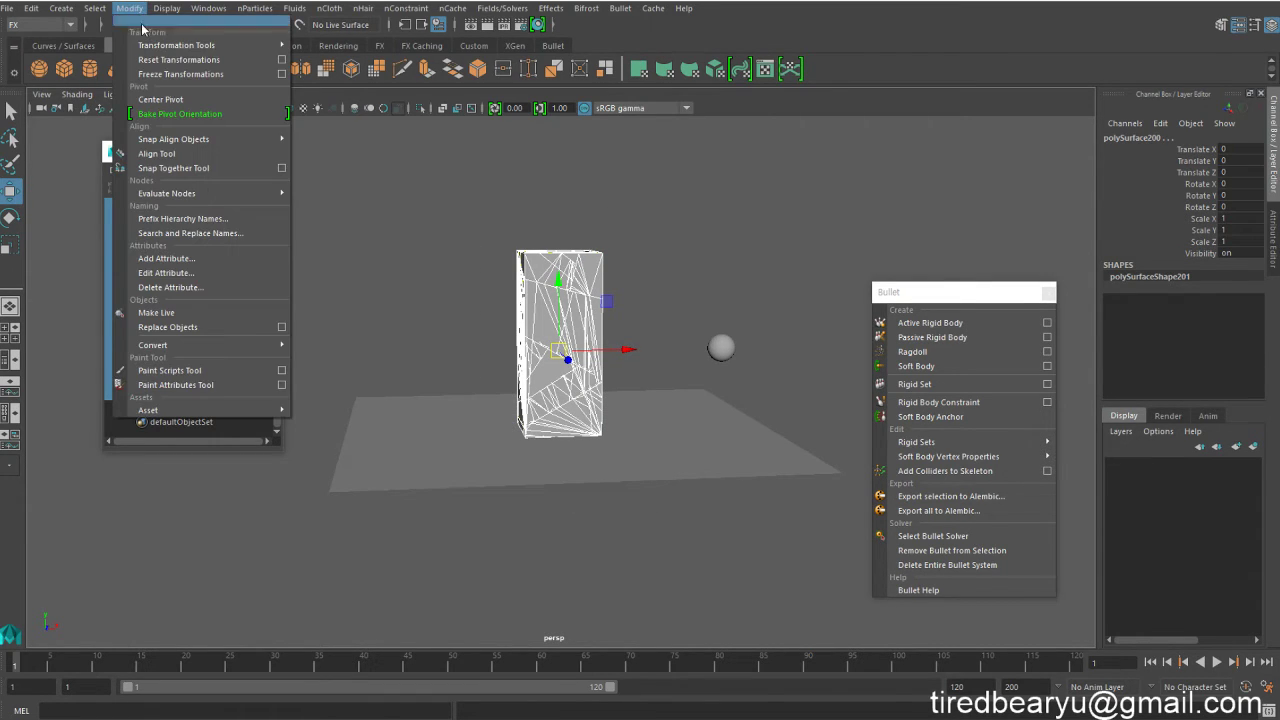
click(175, 96)
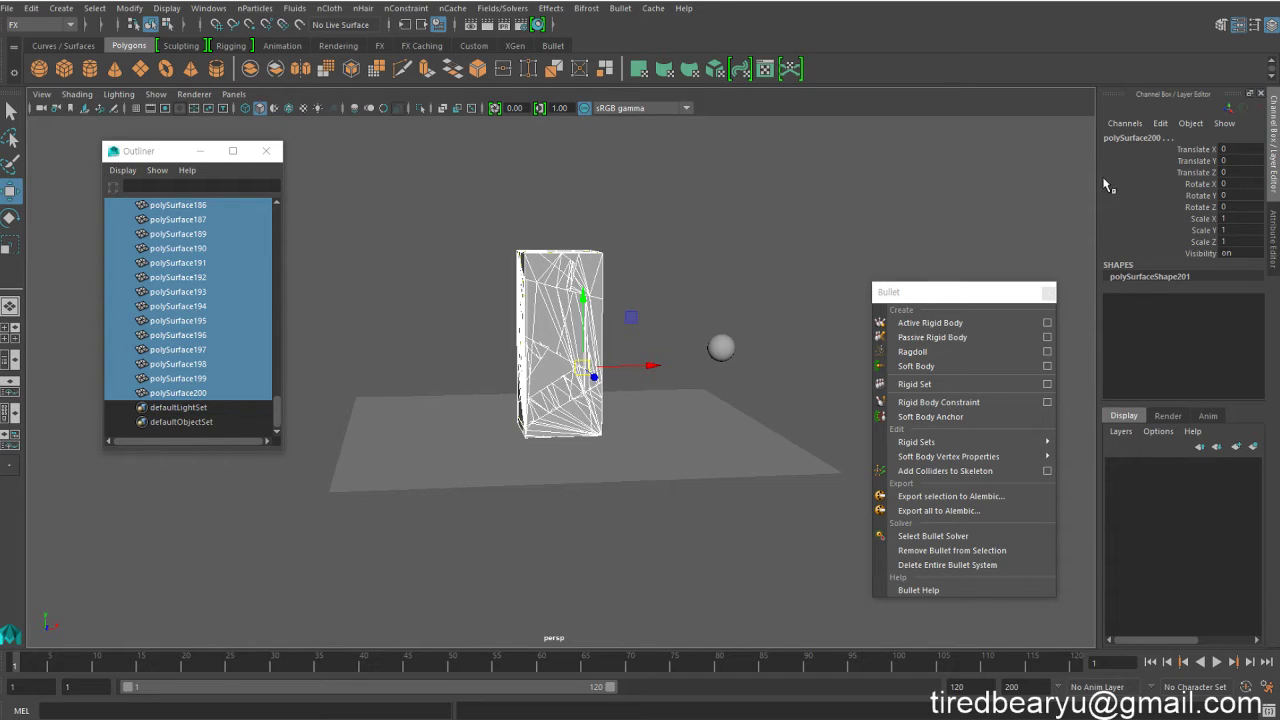
click(648, 280)
click(594, 268)
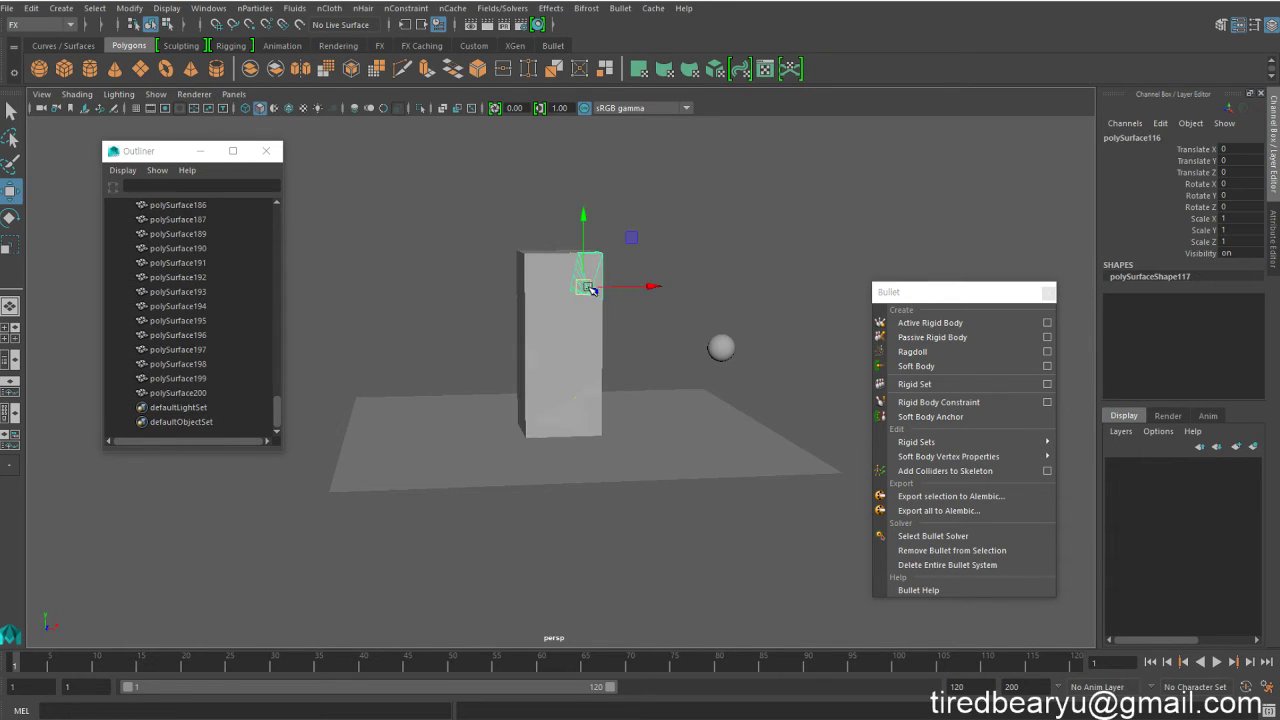
mouse_move(592, 268)
mouse_down()
mouse_move(779, 203)
mouse_move(806, 277)
mouse_up()
key(ctrl+z)
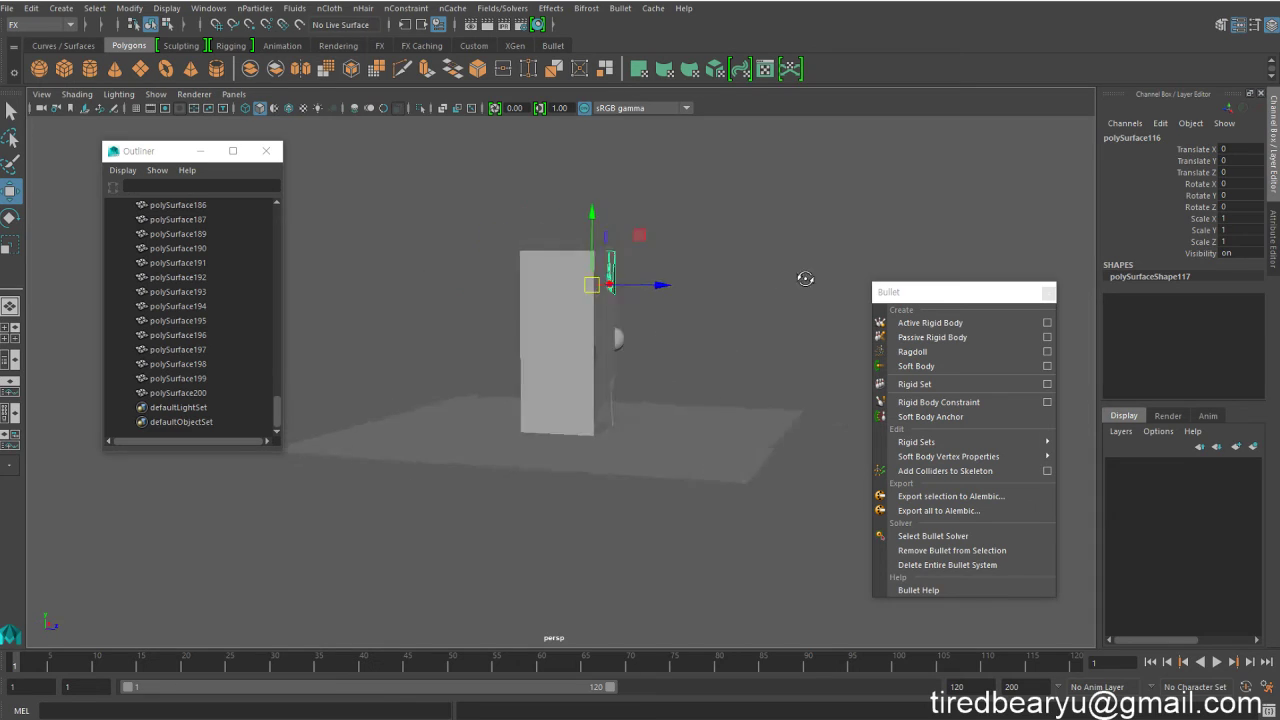
- Reselect all shards without the ground plane
click(780, 234)
mouse_move(780, 234)
alt+mouse_down()
mouse_move(580, 257)
mouse_move(471, 206)
mouse_move(680, 543)
alt+mouse_up()
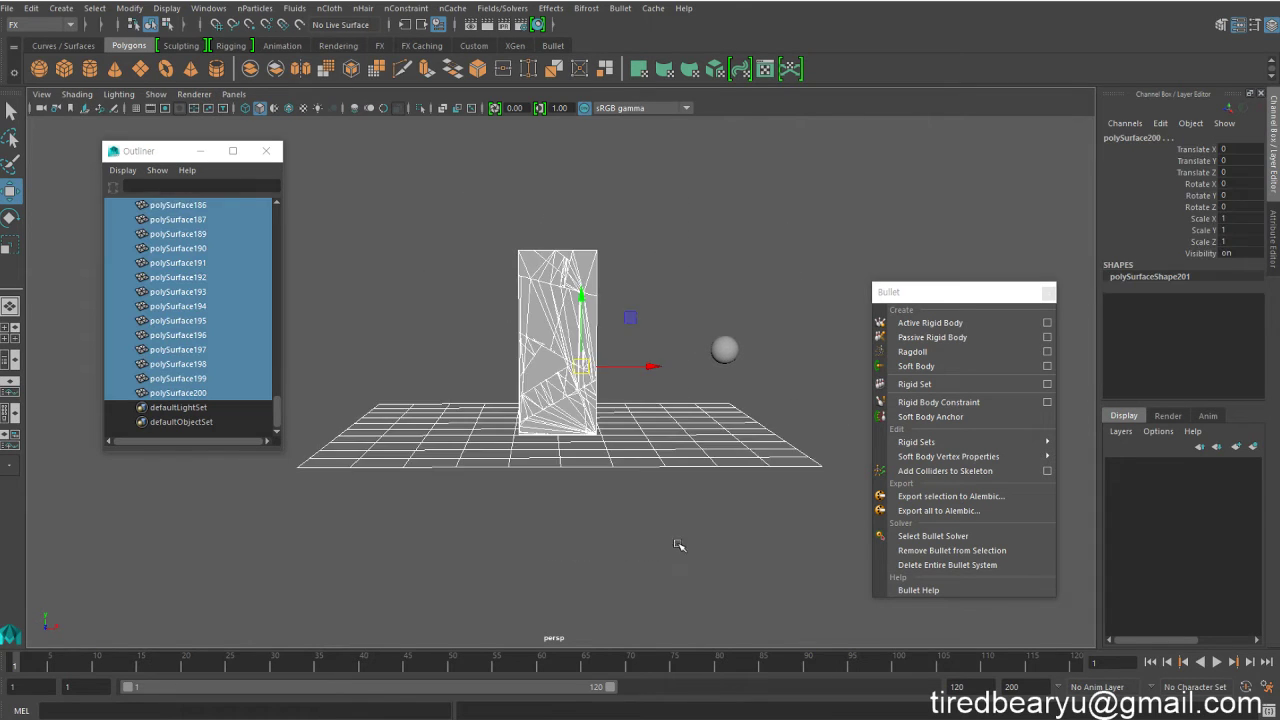
ctrl+click(675, 397)
alt+drag(675, 397, 737, 514)
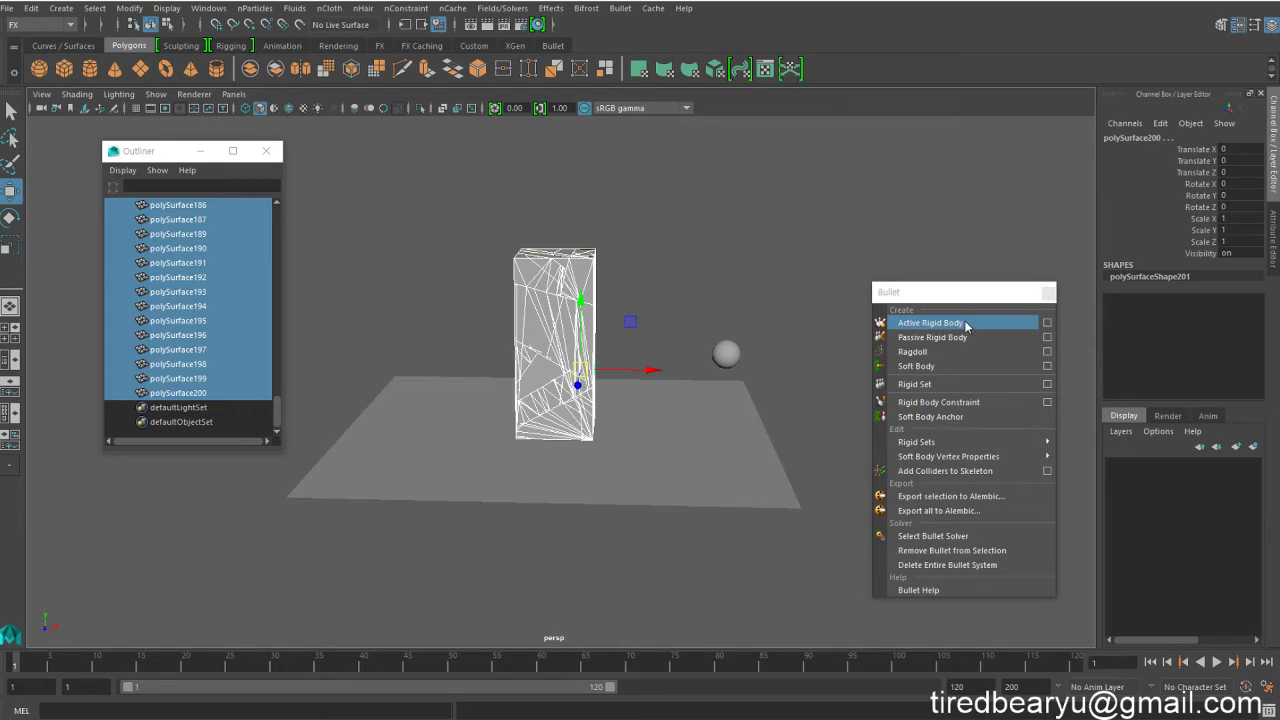
- Select every pillar shard except the ground plane and make them a Bullet Rigid Set
click(585, 243)
drag(480, 188, 629, 541)
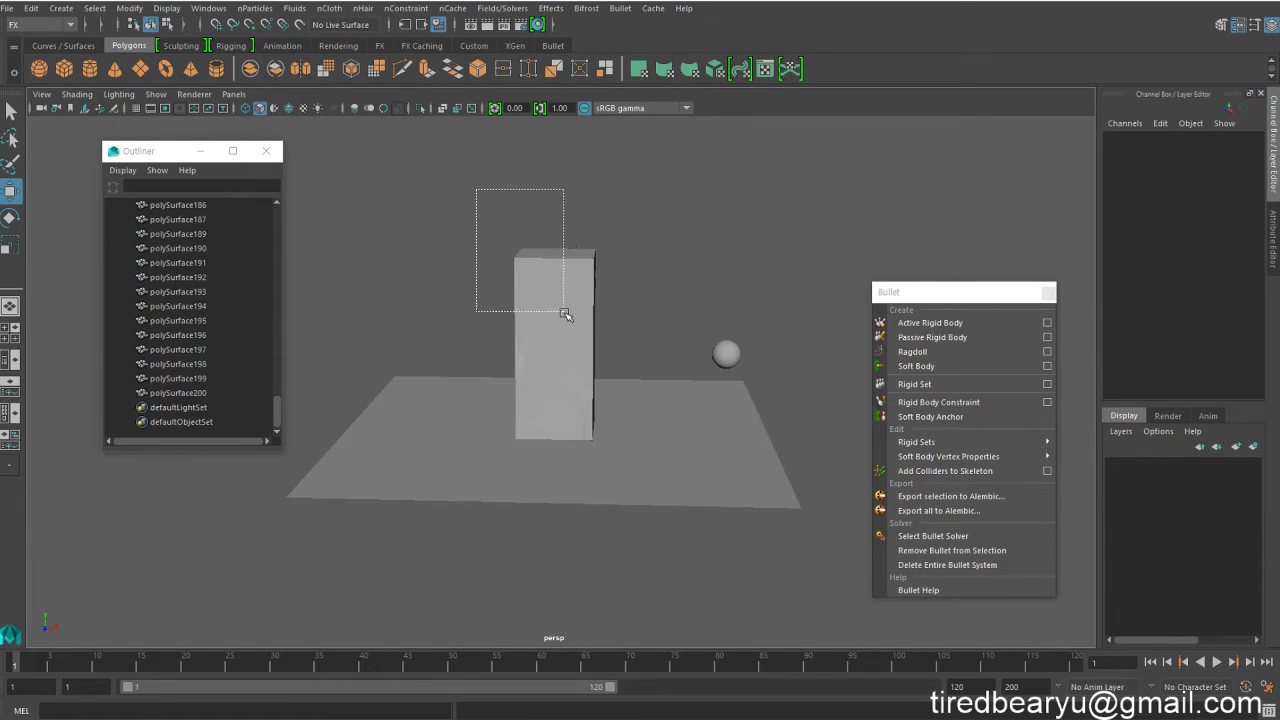
click(679, 411)
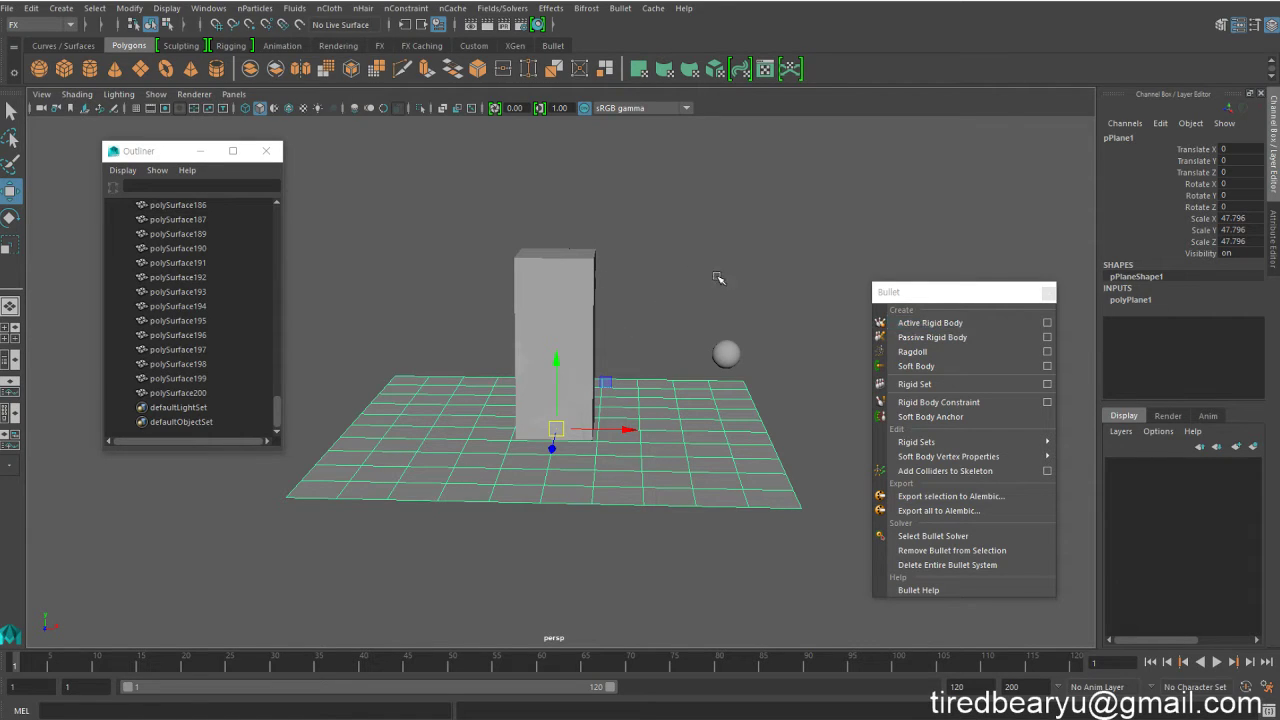
click(713, 236)
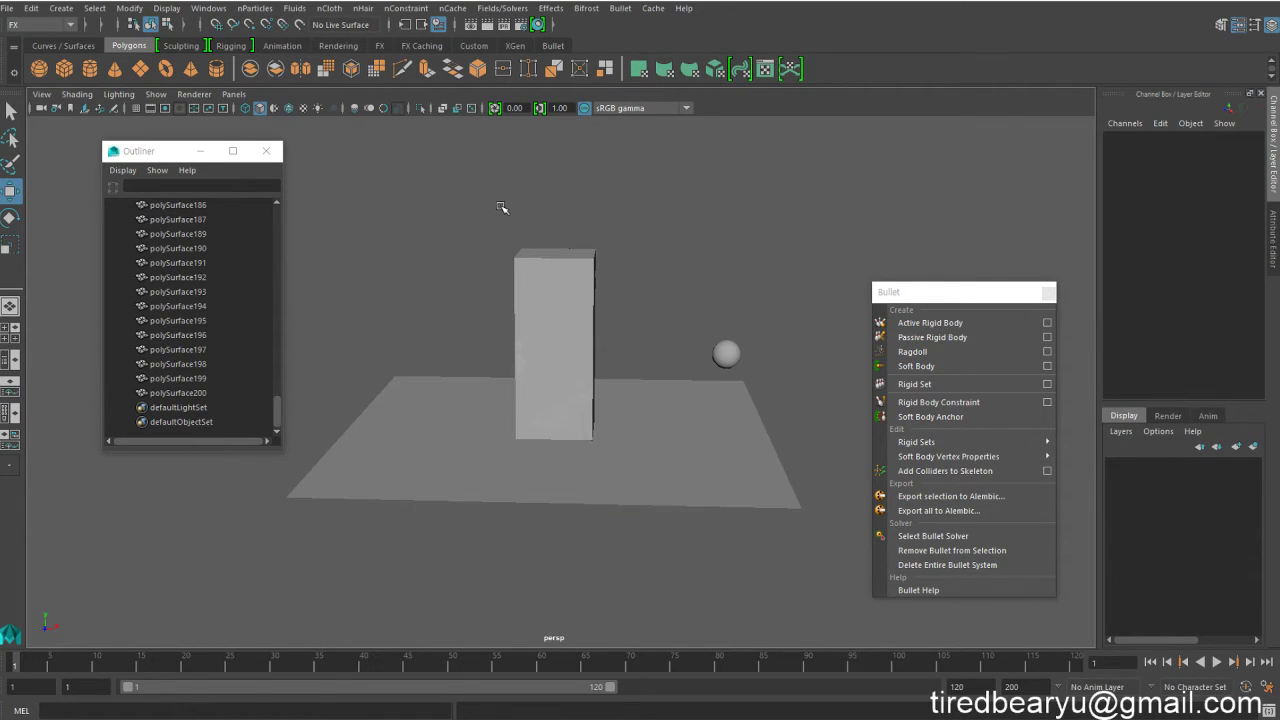
drag(502, 208, 662, 553)
drag(670, 418, 670, 420)
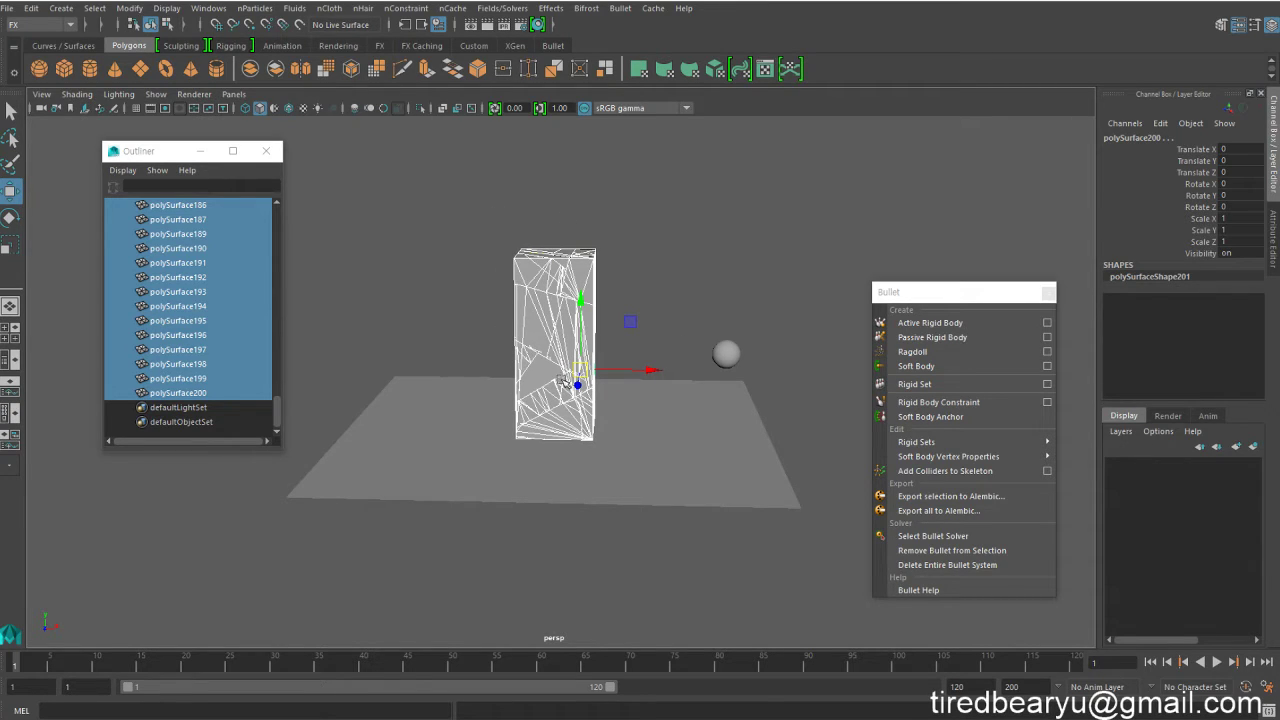
click(945, 383)
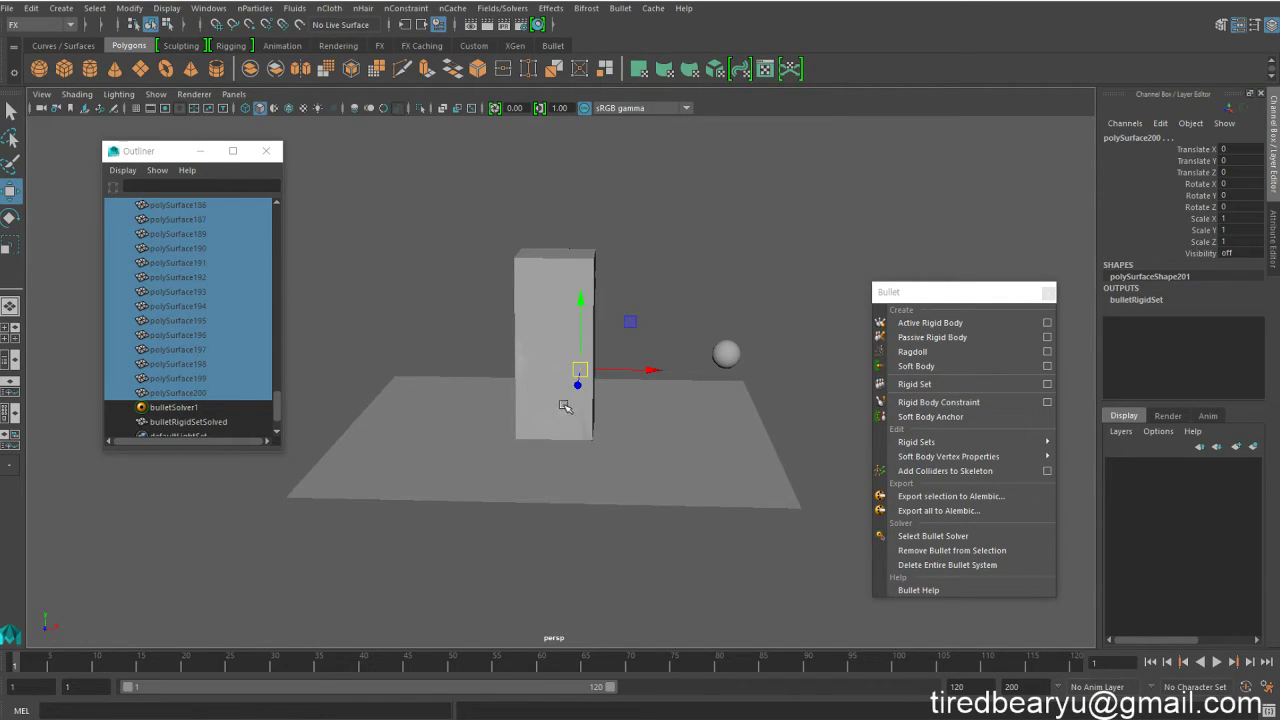
- Inspect the new Bullet nodes in the Outliner and select bulletRigidSetSolved
scroll(204, 365, down, 2)
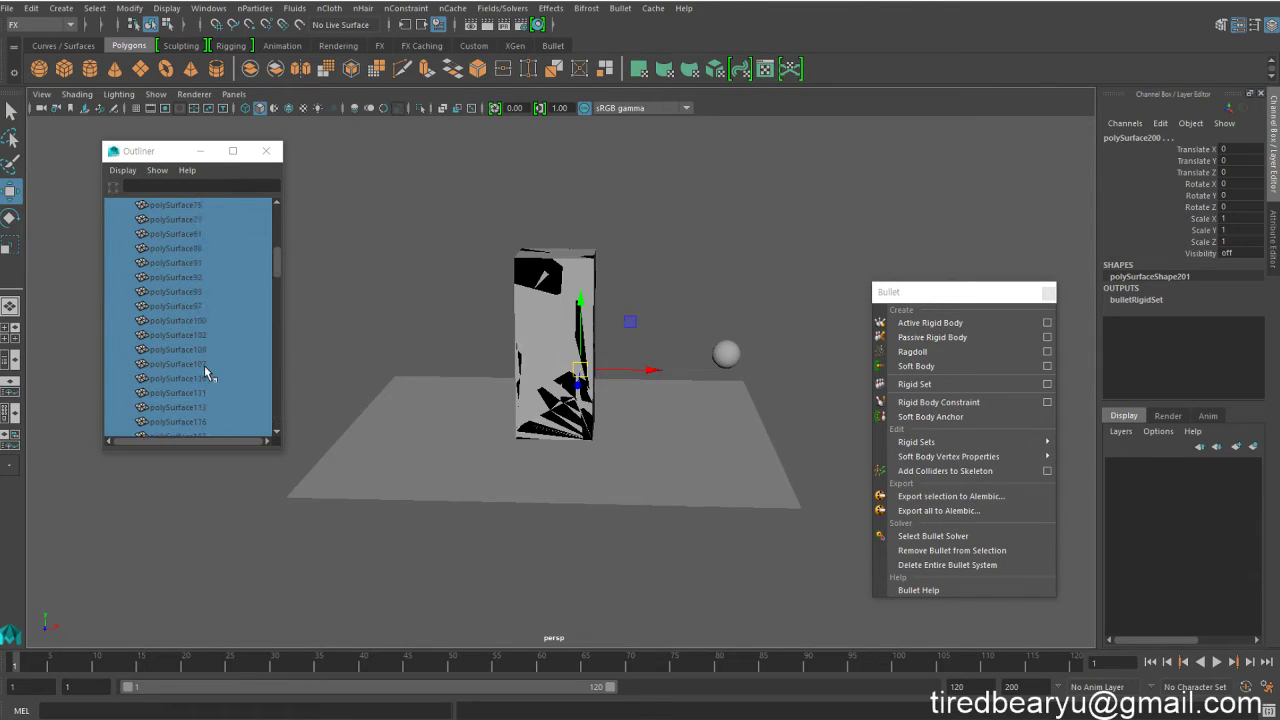
scroll(204, 365, up, 3)
scroll(194, 339, down, 3)
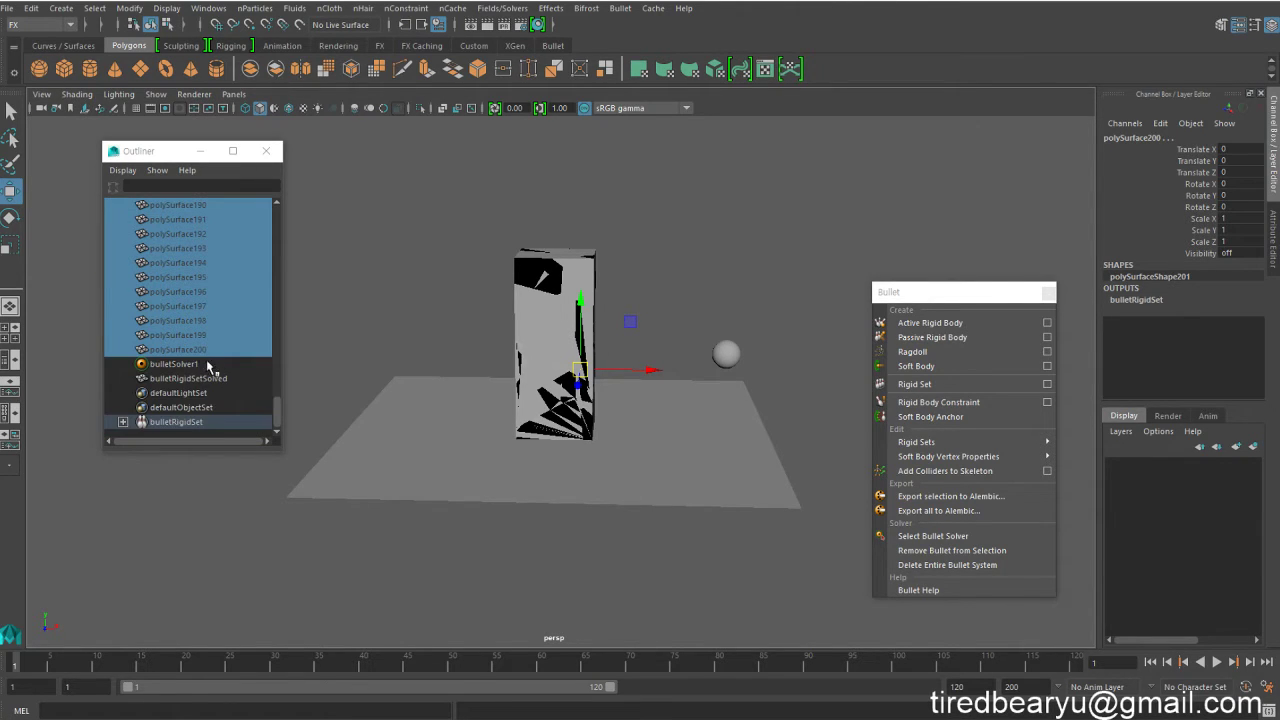
click(196, 421)
click(172, 382)
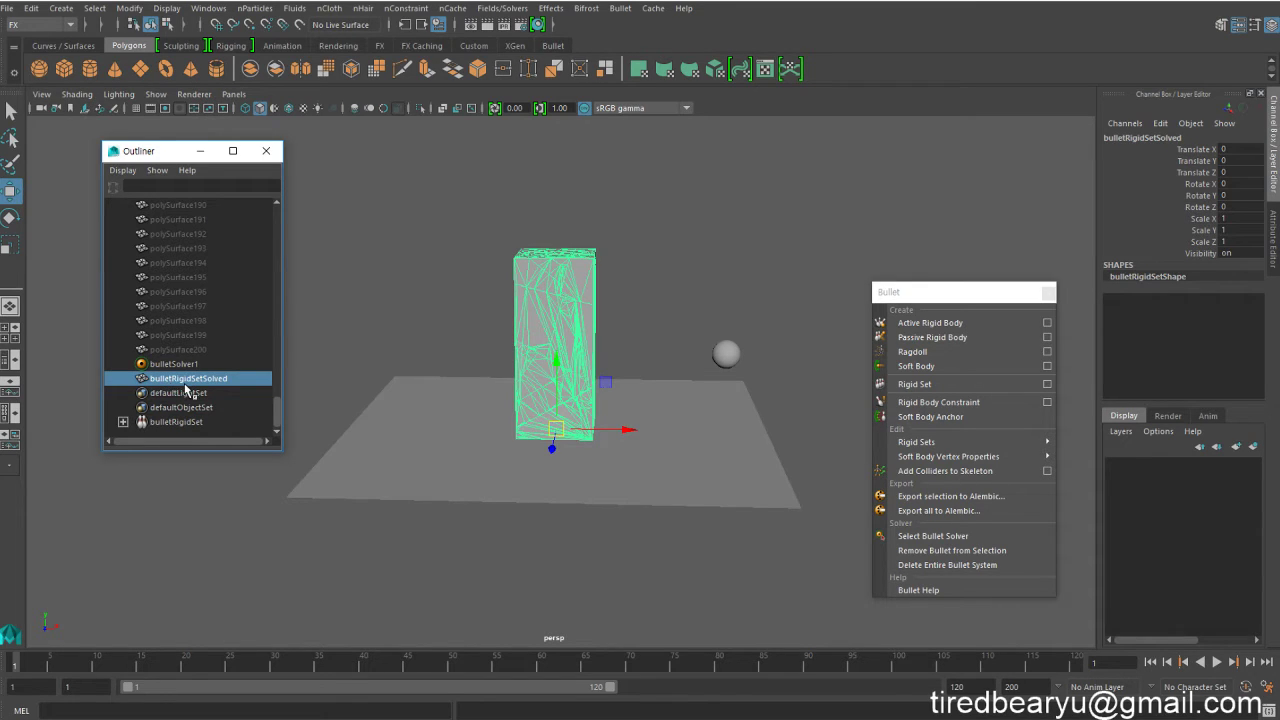
click(427, 284)
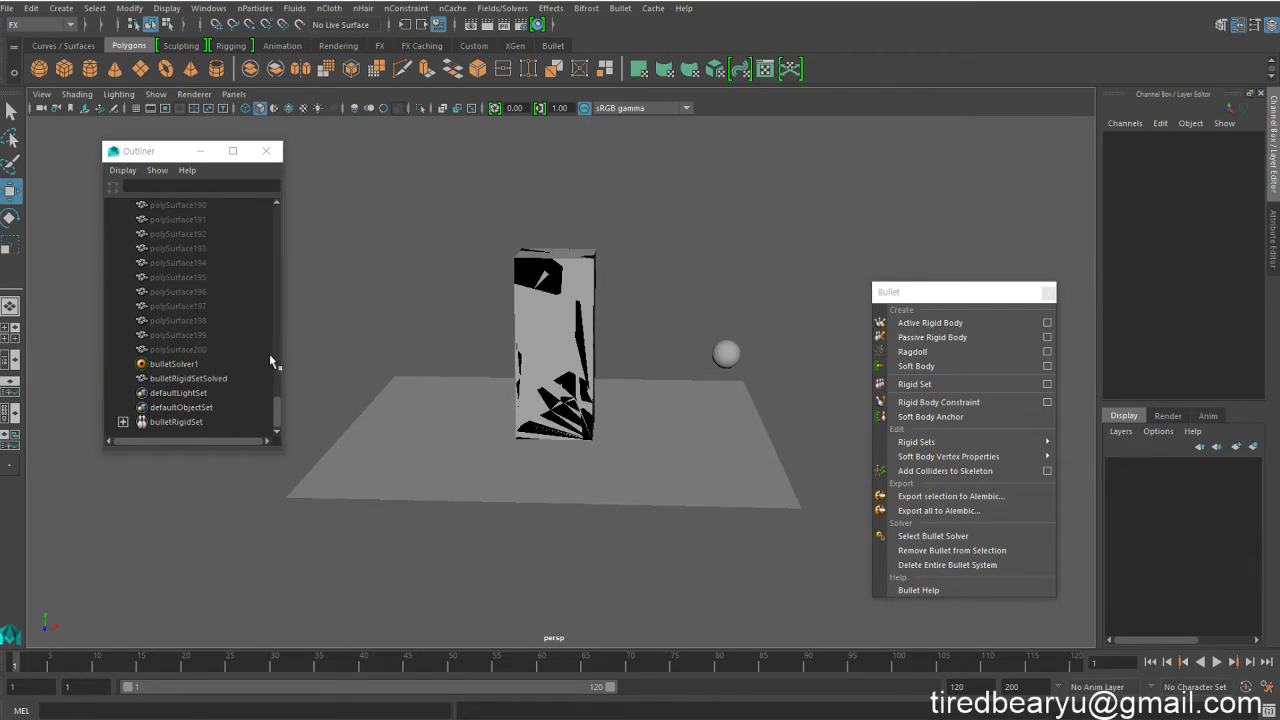
click(220, 378)
alt+drag(632, 322, 627, 324)
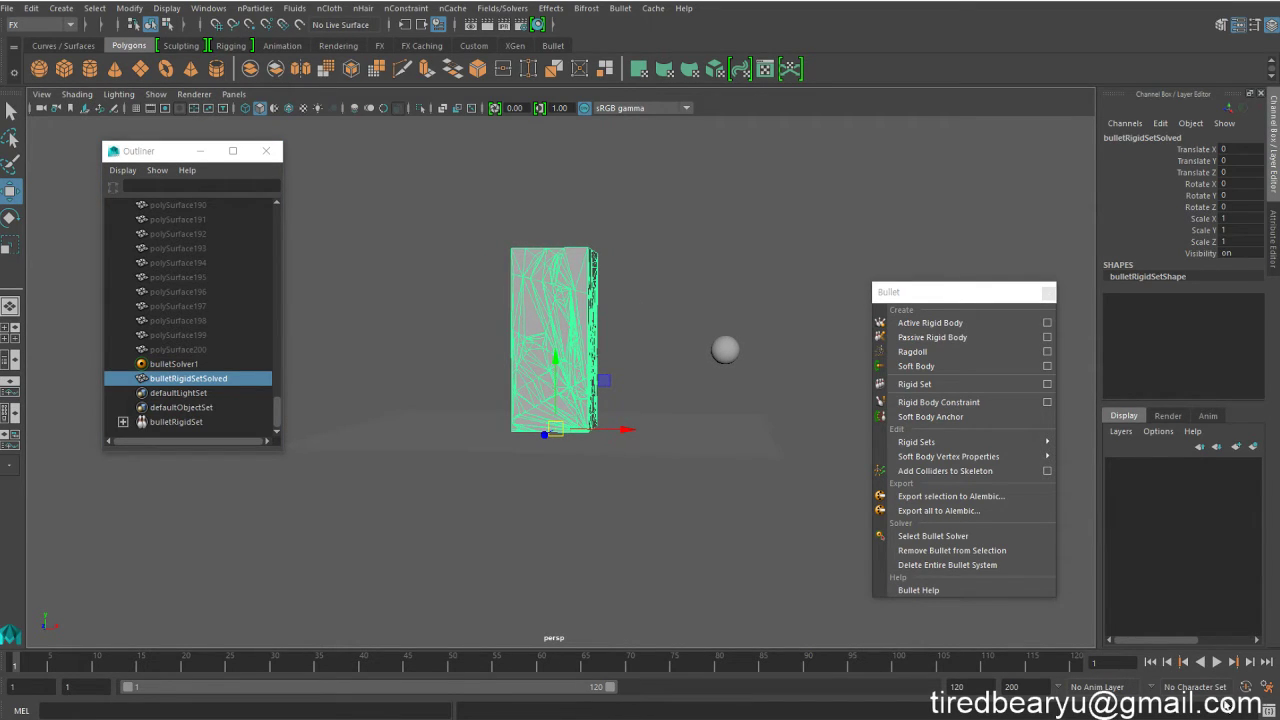
- Play the shatter simulation, rewind to frame 1, and select the ground plane
click(1216, 662)
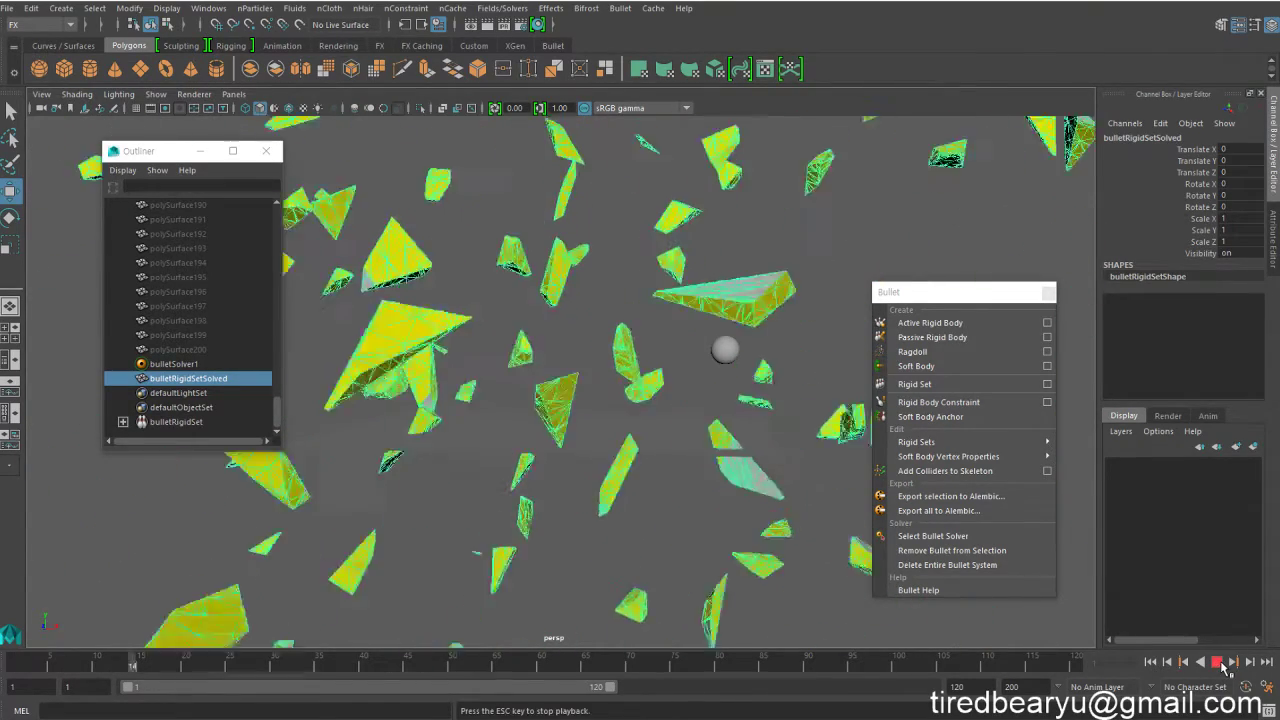
click(1220, 664)
click(1150, 662)
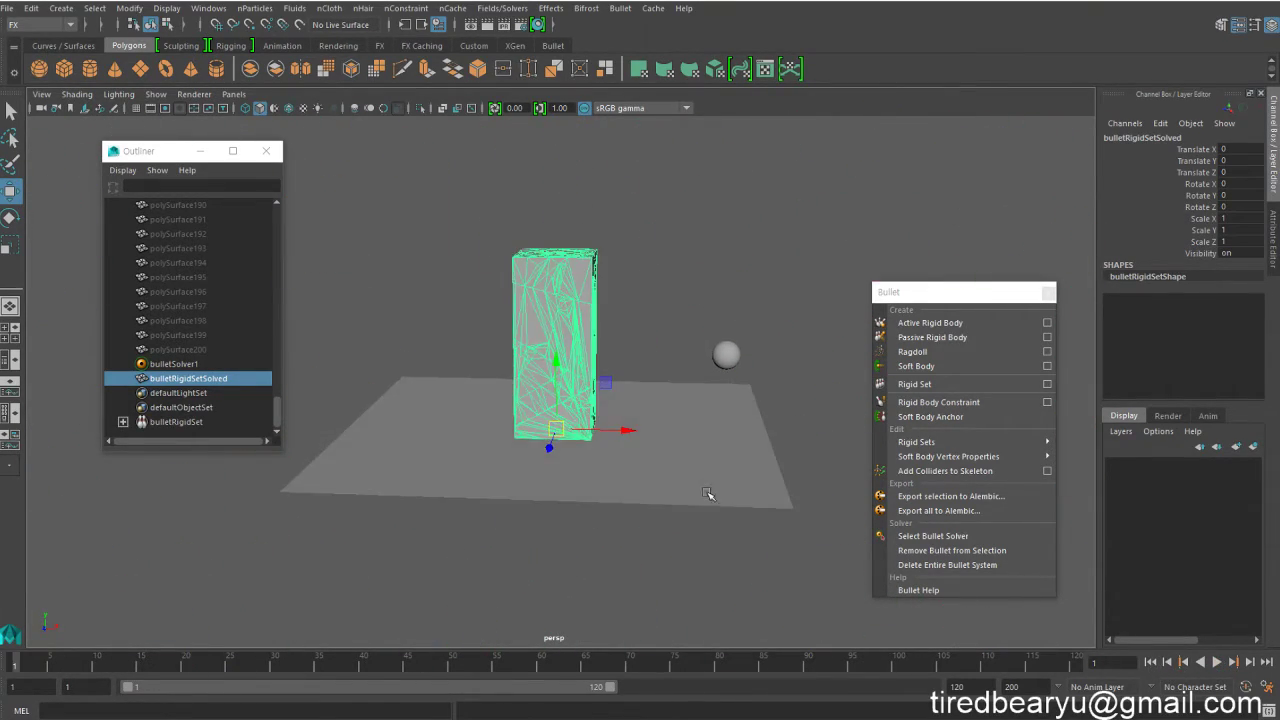
click(706, 494)
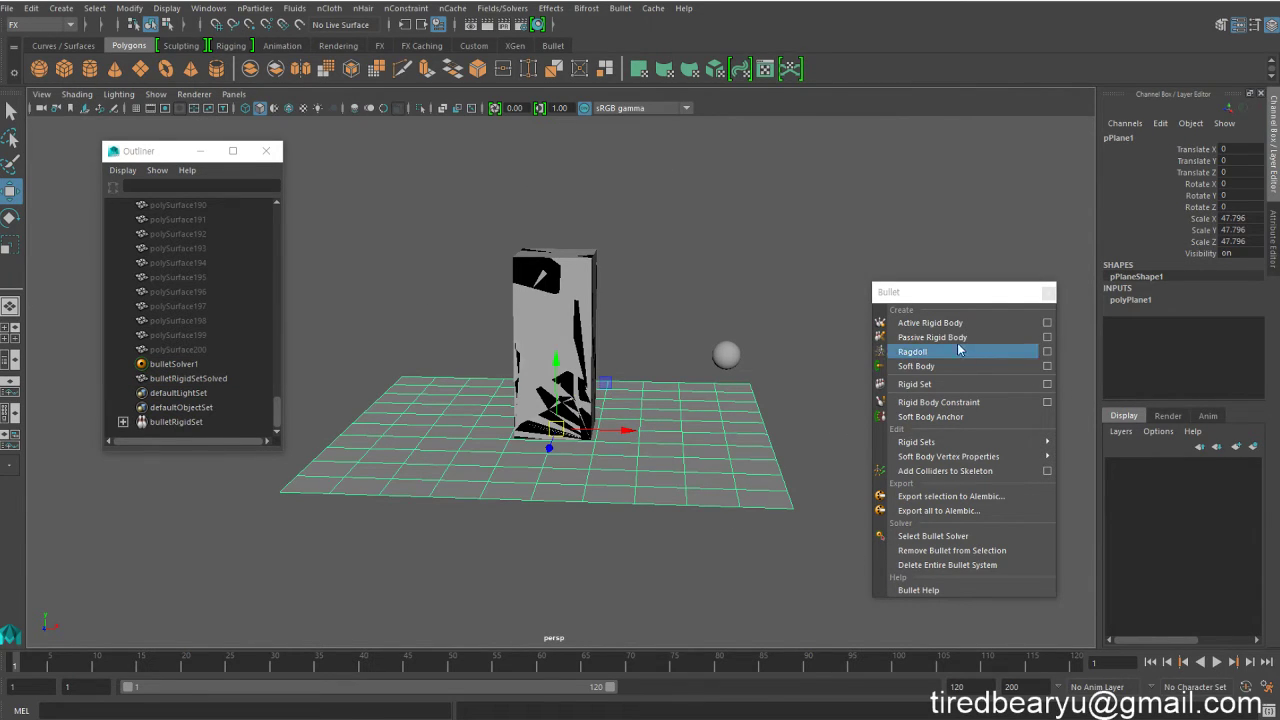
- Make the ground plane a passive rigid body with a Plane collider shape
click(1047, 337)
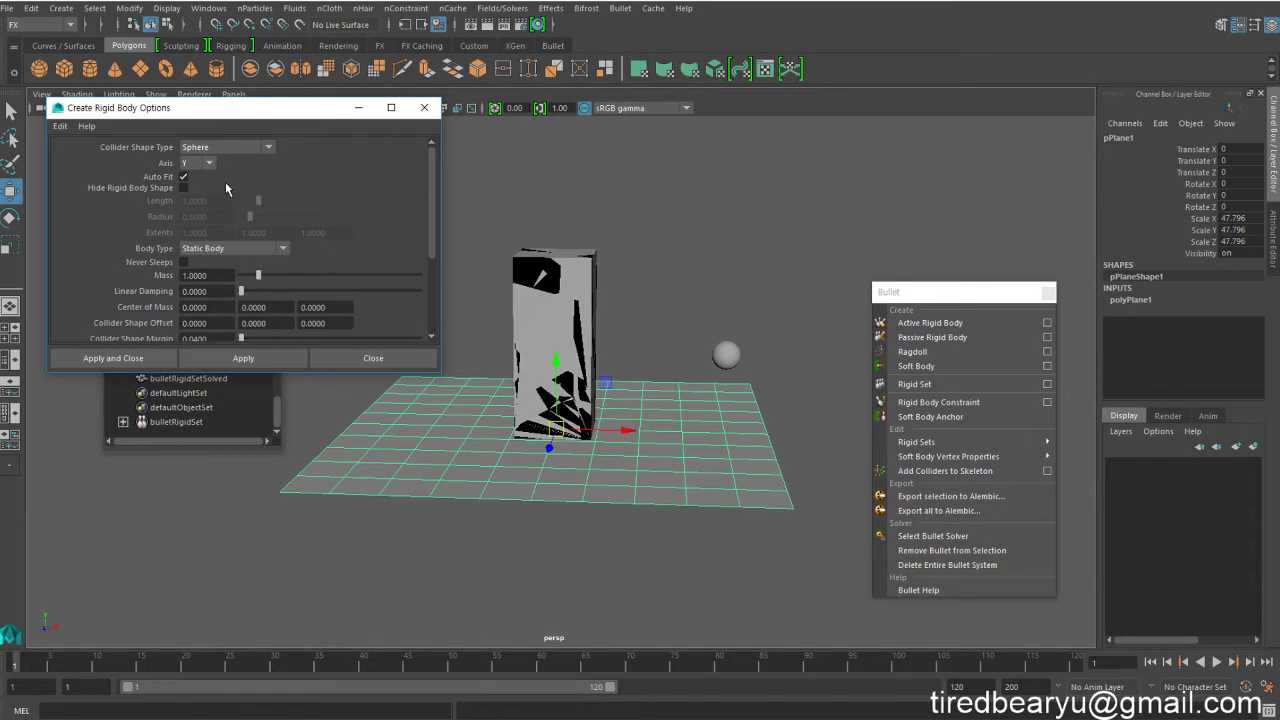
click(239, 147)
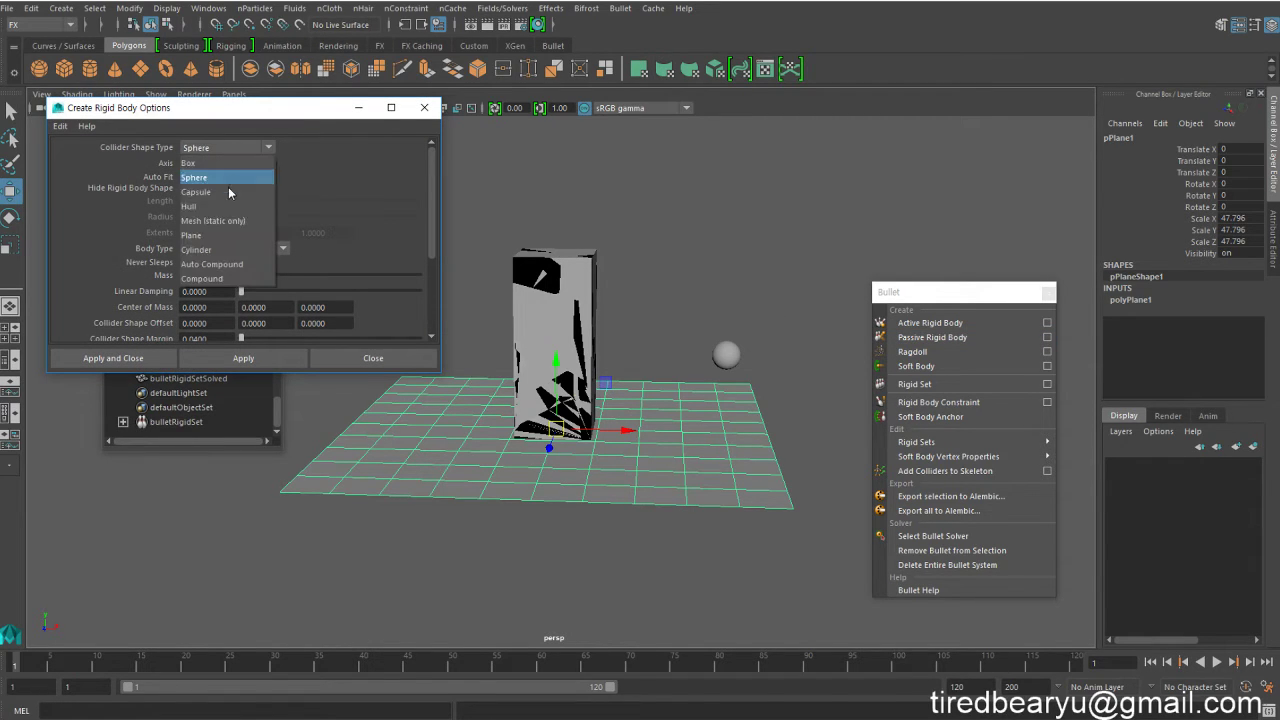
click(212, 236)
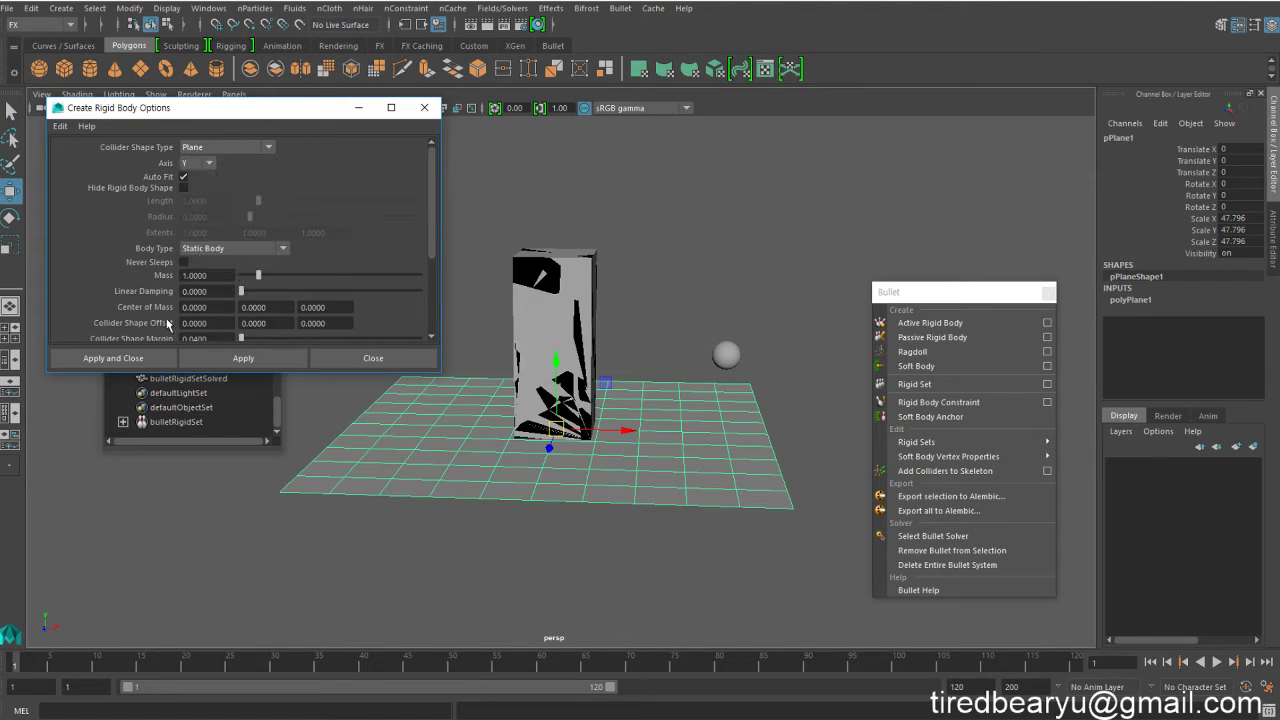
click(118, 358)
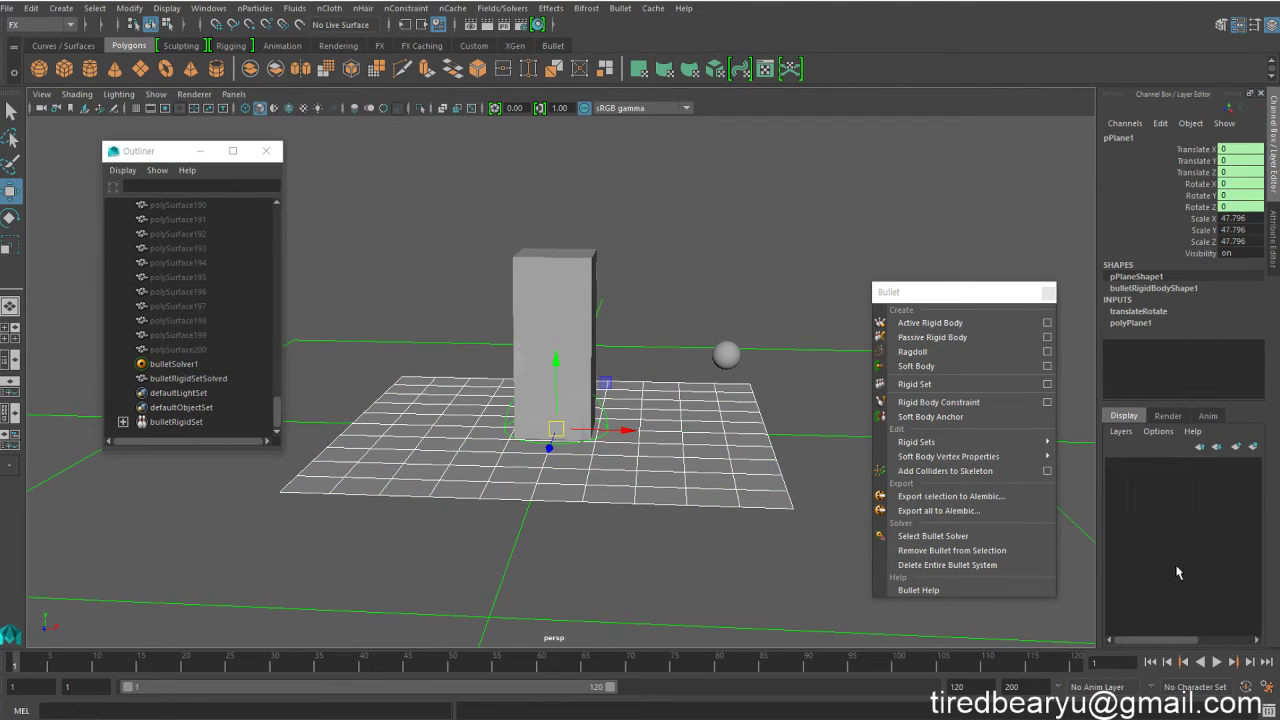
- Test the shatter against the ground, rewind to frame 1, and select the sphere
click(1217, 662)
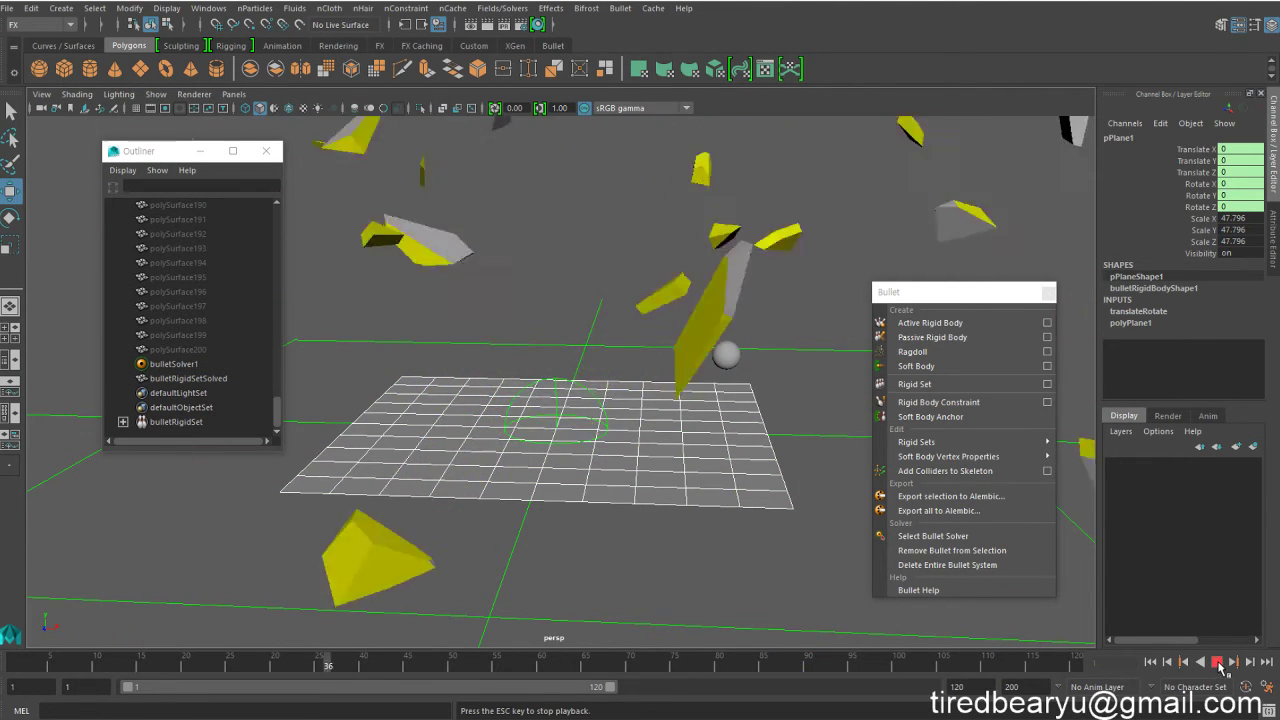
click(1217, 662)
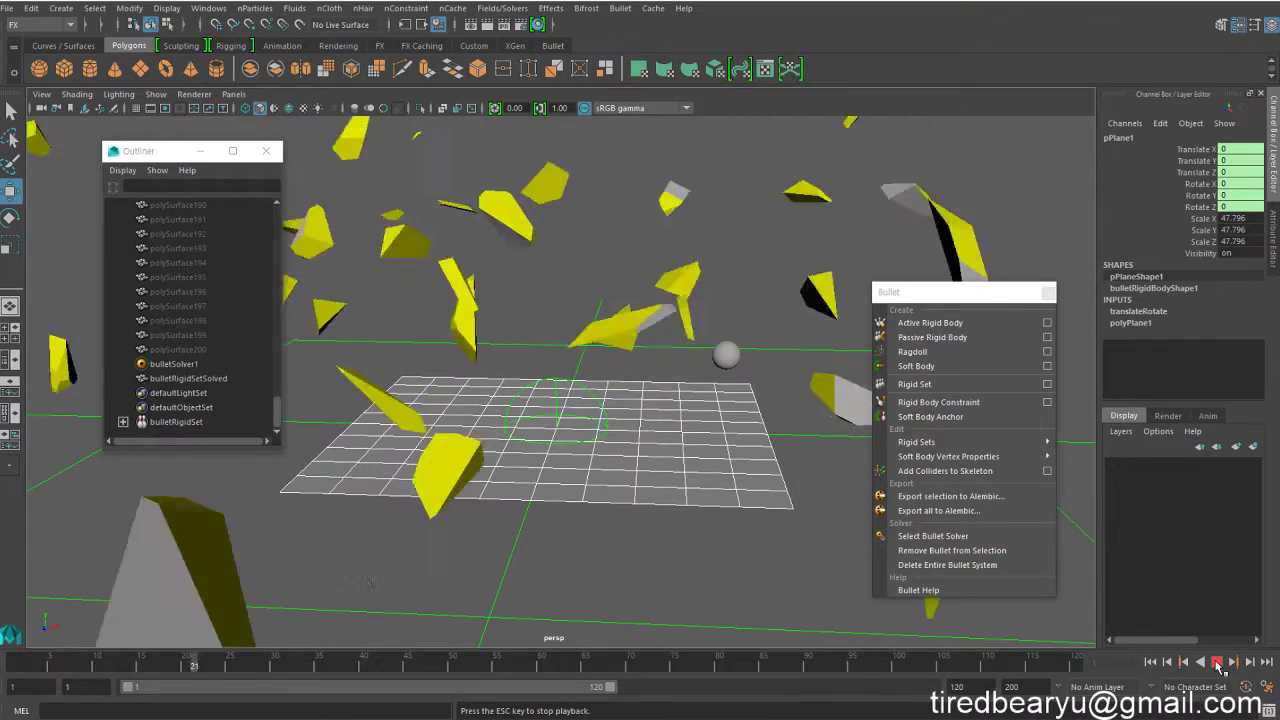
click(1217, 662)
click(1152, 663)
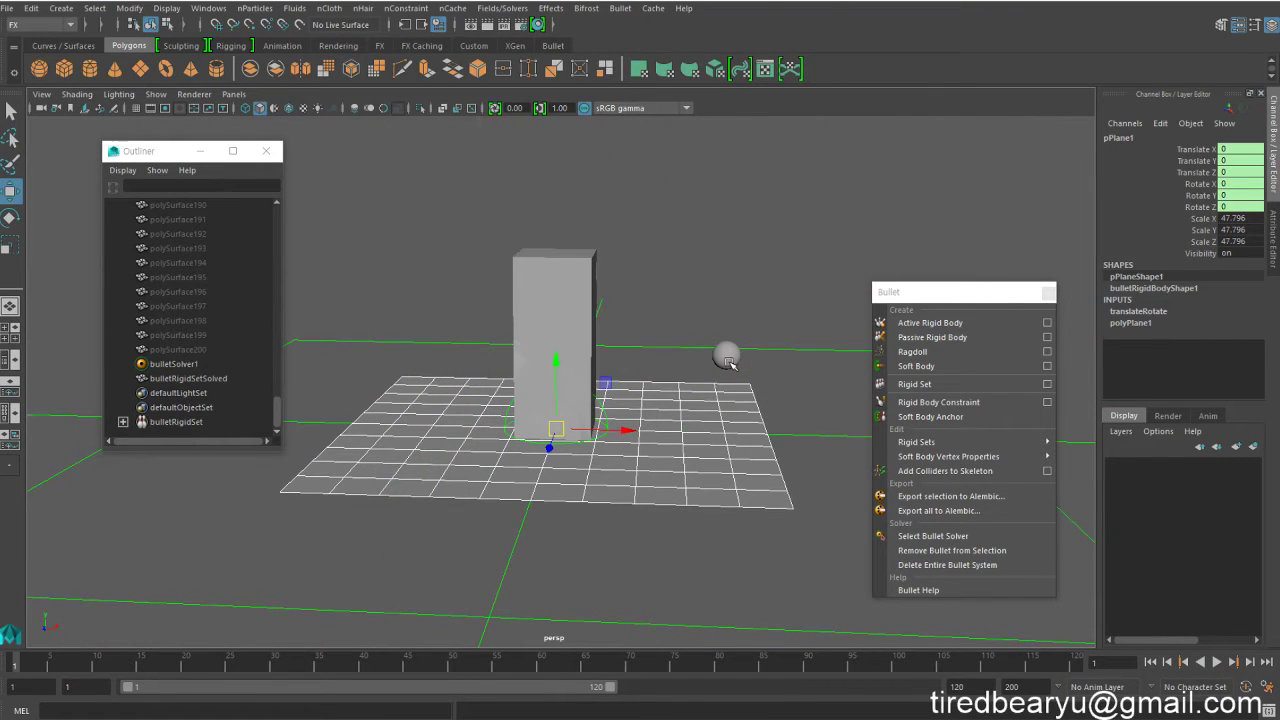
click(727, 358)
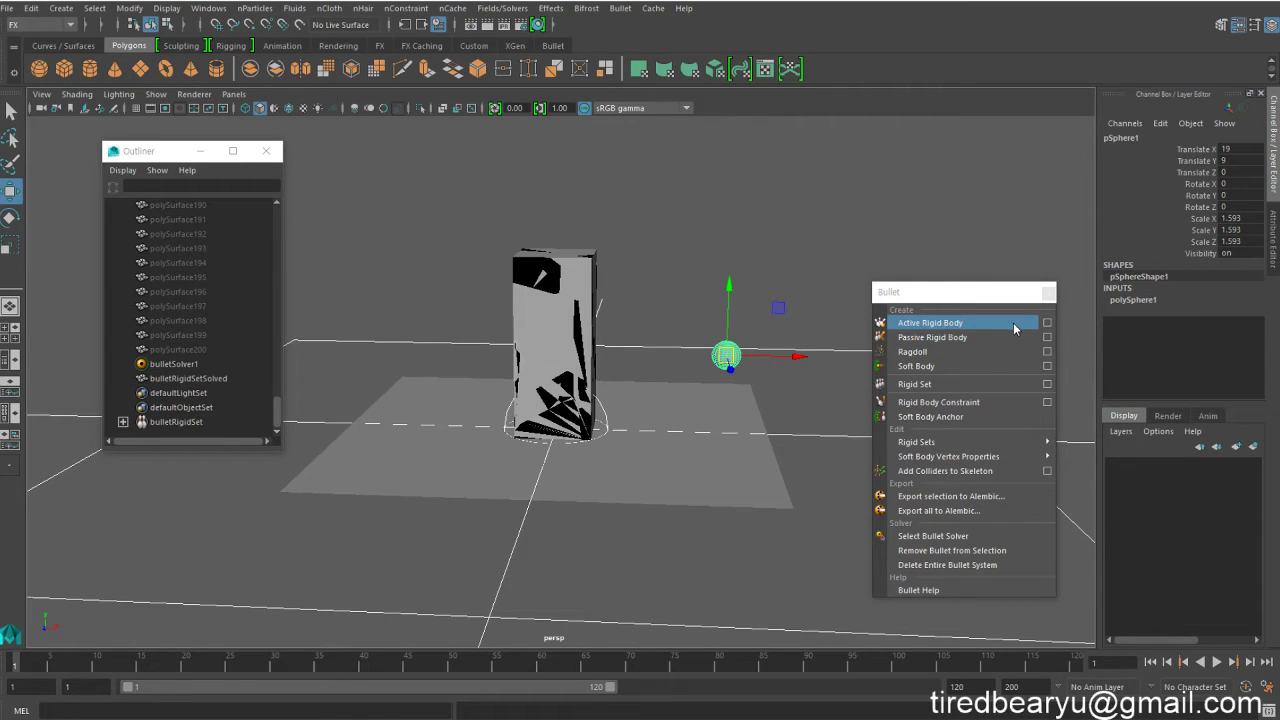
- Make the sphere an active rigid body with a Sphere collider shape
click(1047, 322)
click(232, 148)
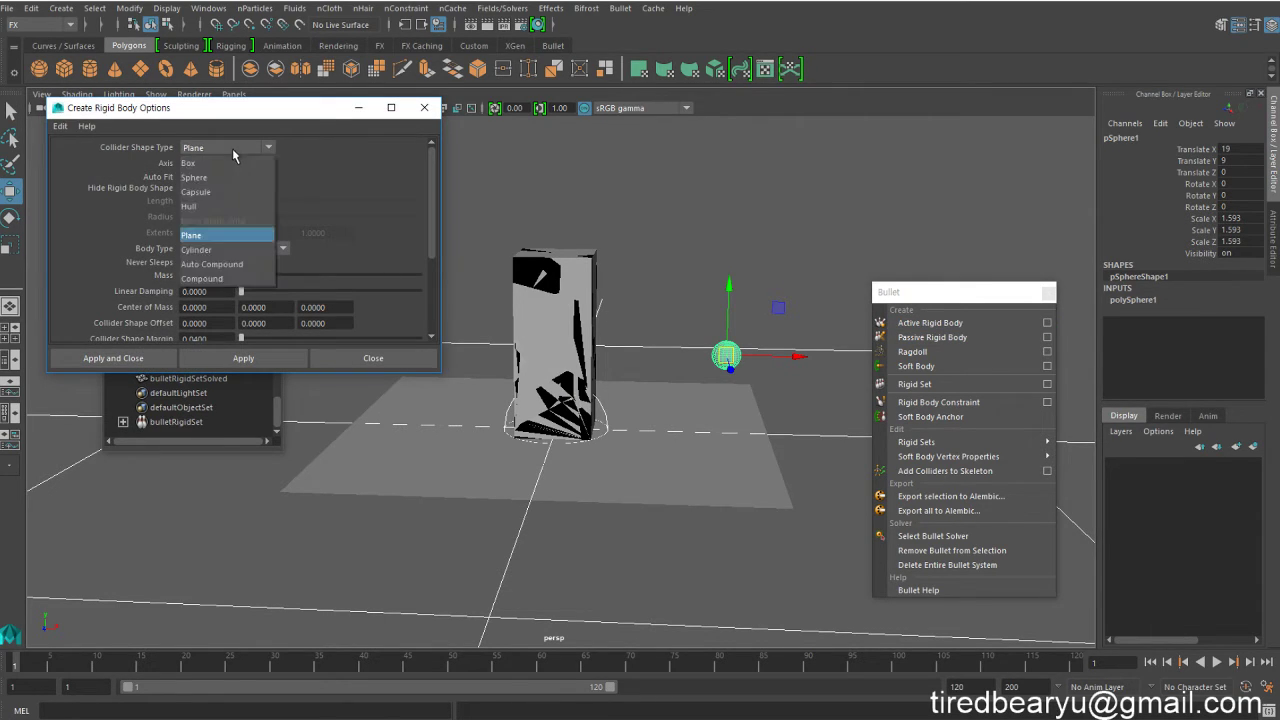
click(230, 180)
click(143, 359)
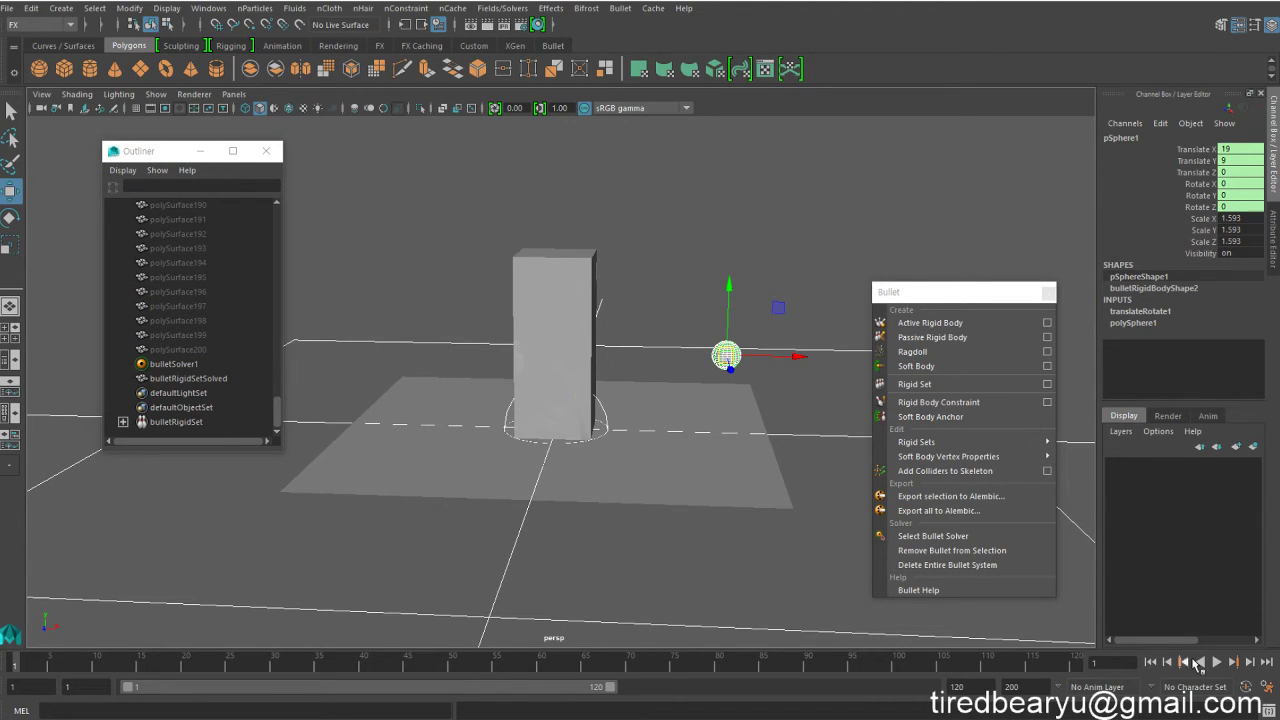
- Replay the shatter, rewind to frame 1, and select the shattered pillar
click(1217, 662)
click(1217, 662)
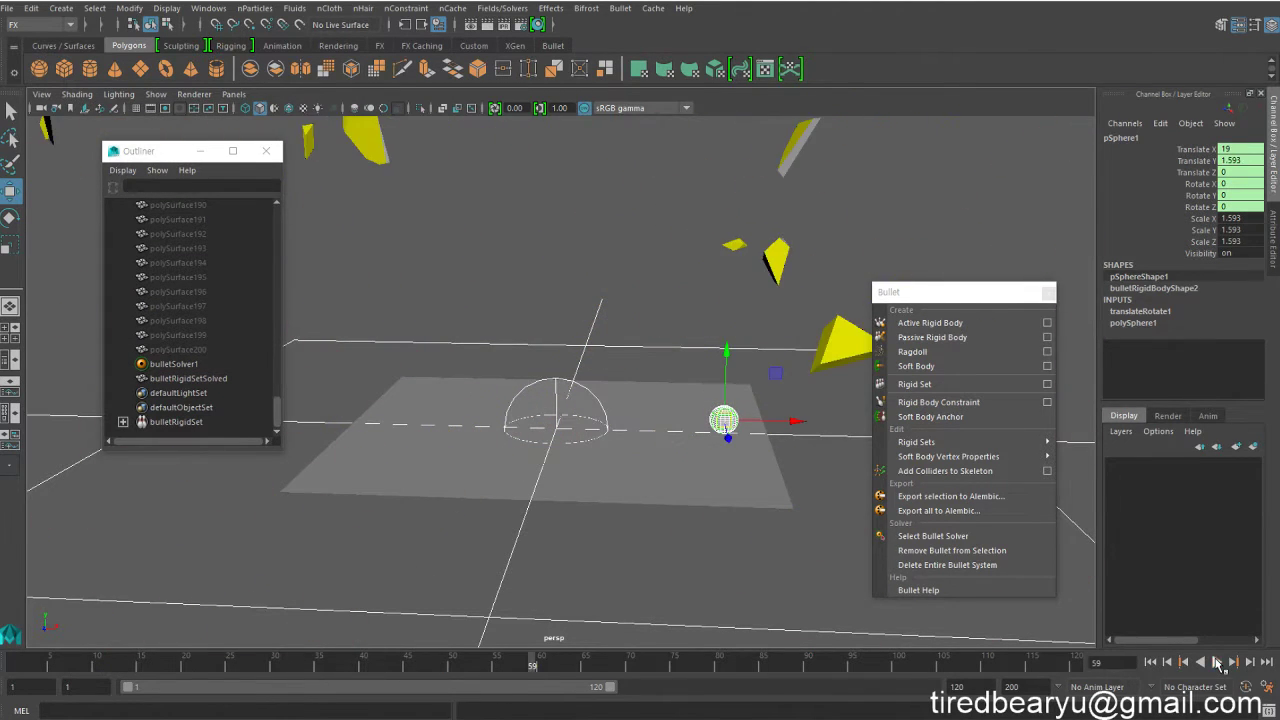
click(1150, 662)
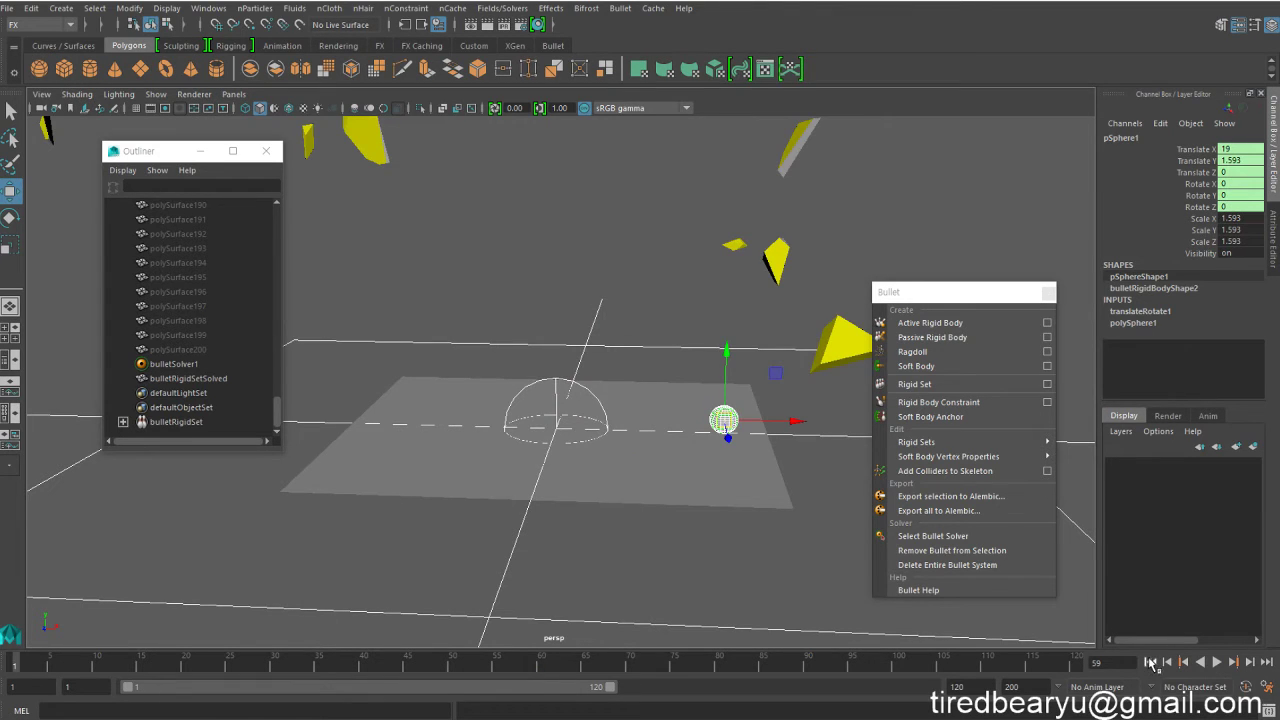
click(599, 267)
click(584, 269)
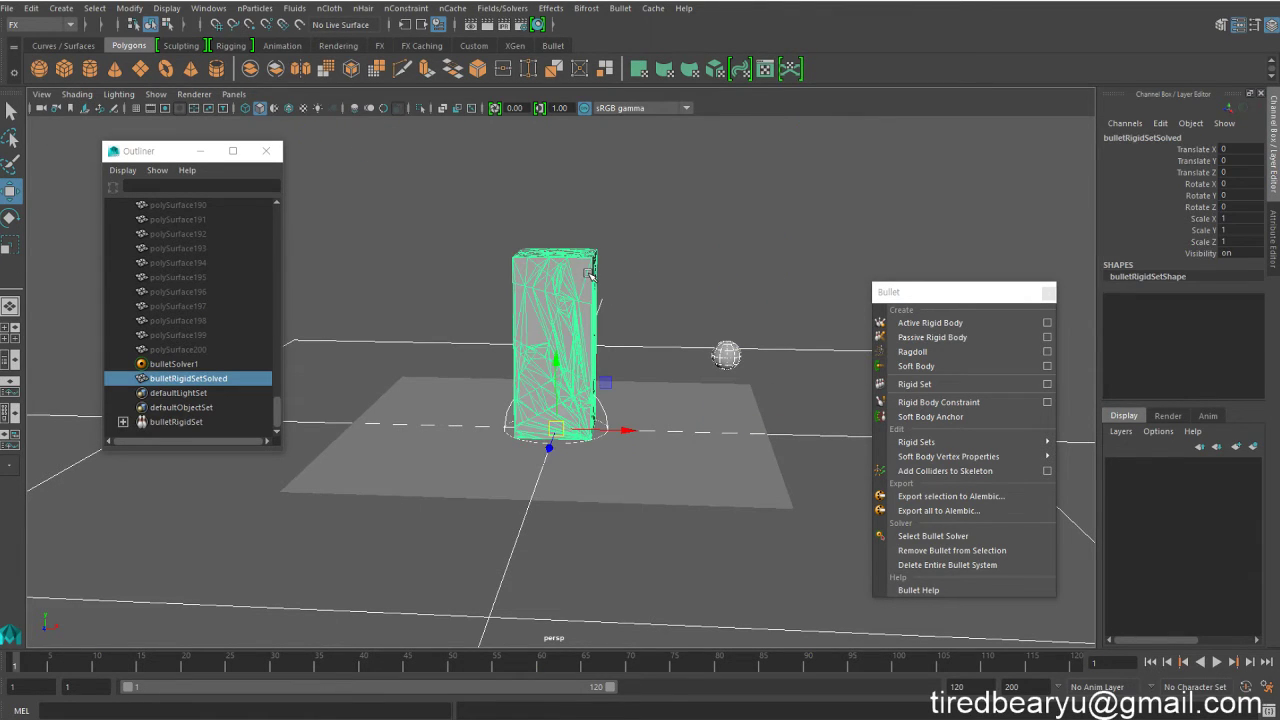
- Tilt the view edge-on to the plane and reselect the shattered pillar
click(690, 477)
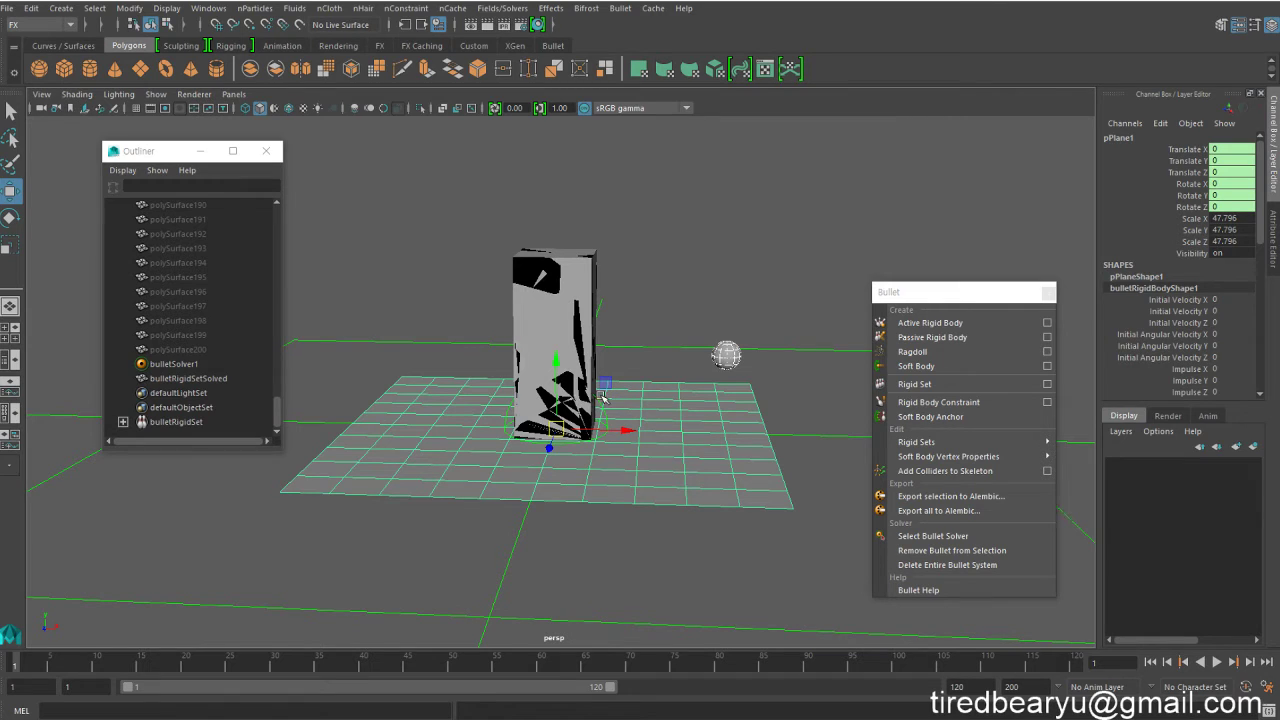
alt+drag(683, 447, 689, 413)
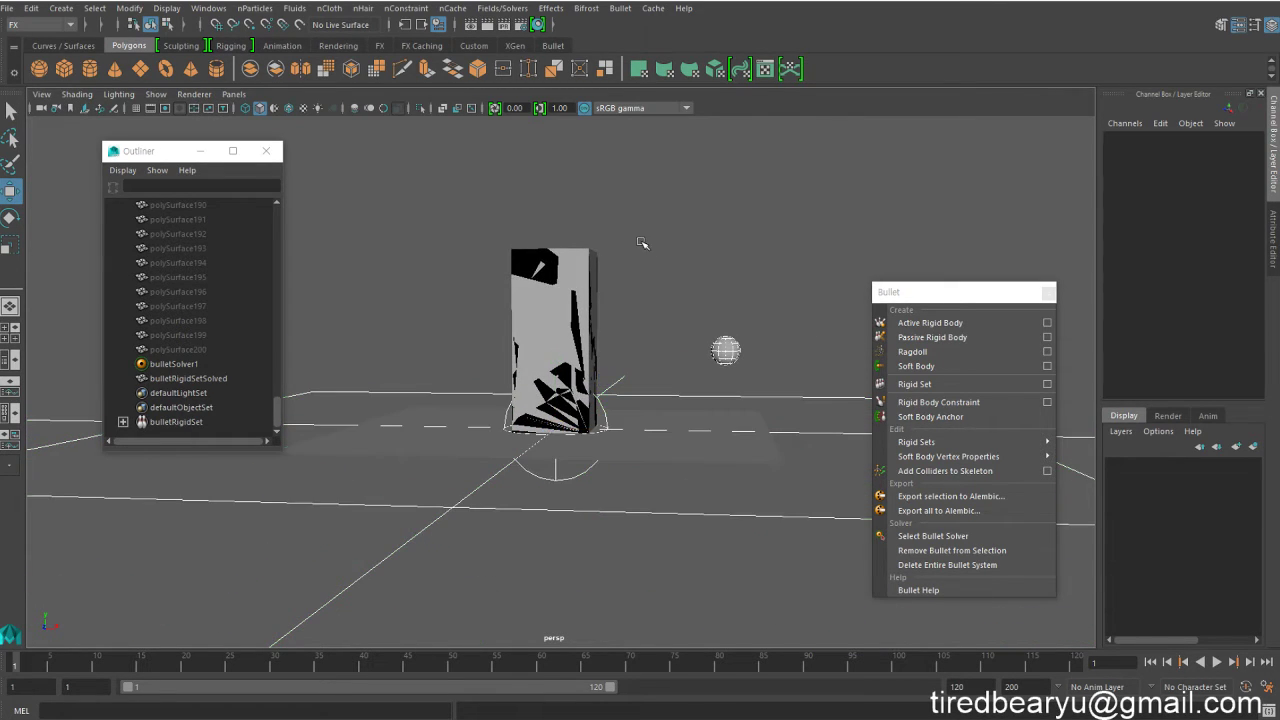
drag(490, 234, 616, 274)
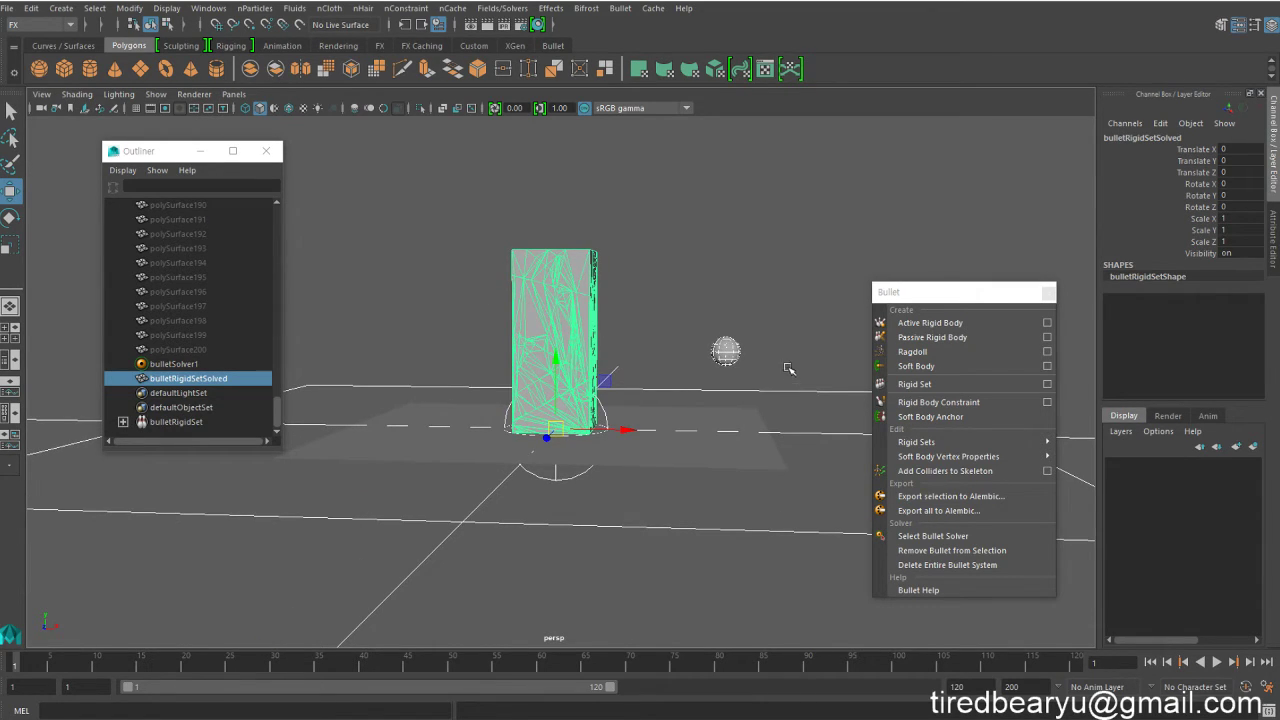
click(688, 219)
drag(525, 220, 603, 277)
- Select bulletSolver1 and open its full settings in the Attribute Editor
click(204, 364)
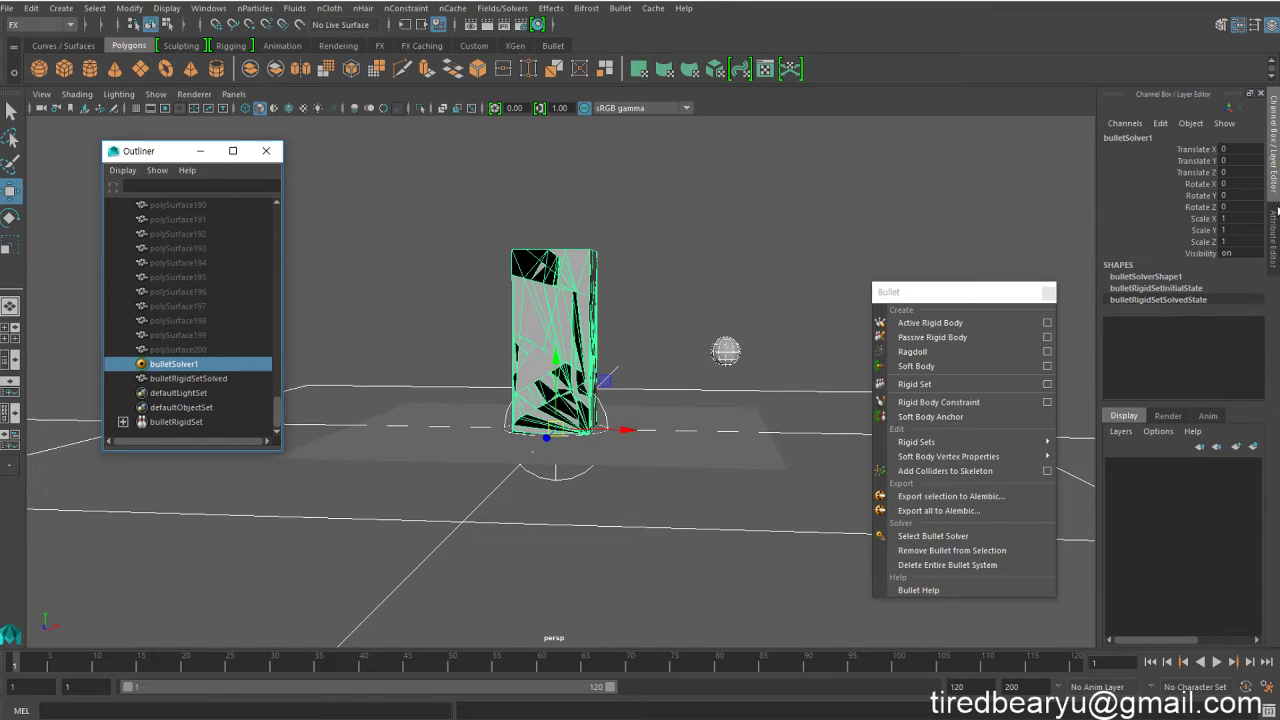
double_click(1194, 299)
click(1200, 290)
click(1274, 240)
drag(988, 292, 792, 158)
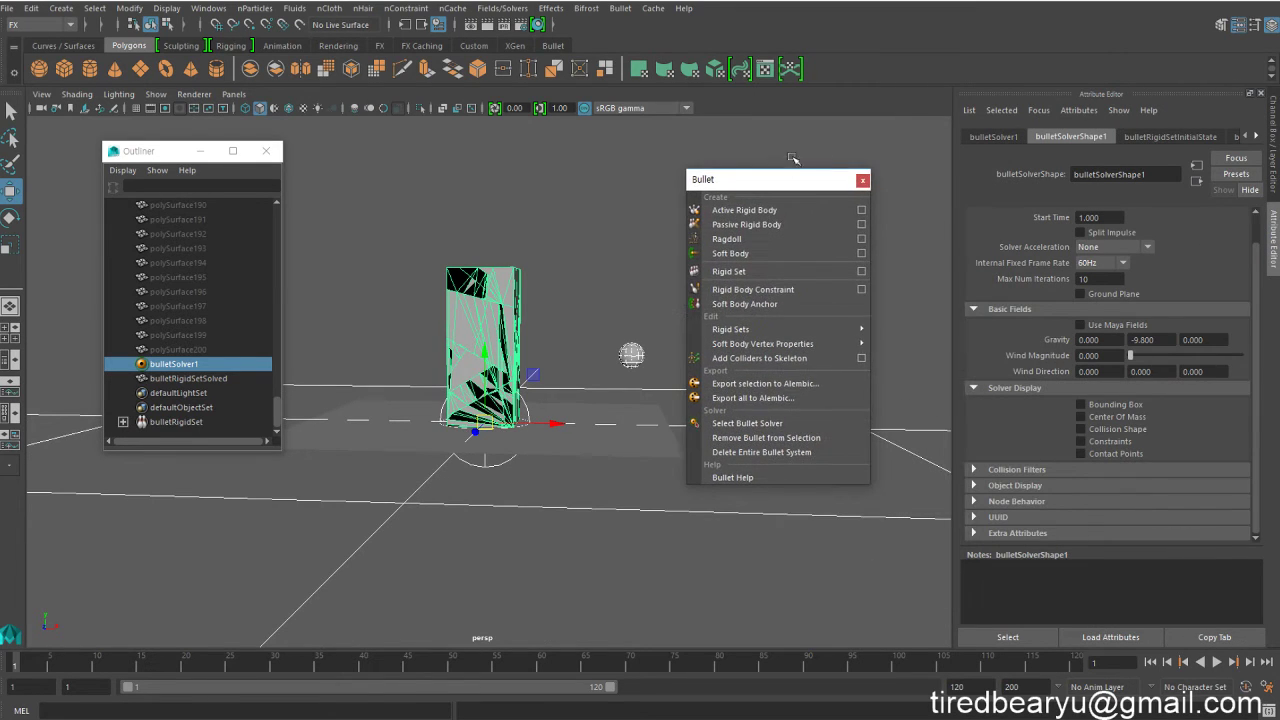
- Reselect the Bullet solver and show the bulletRigidSetInitialState settings
click(1188, 137)
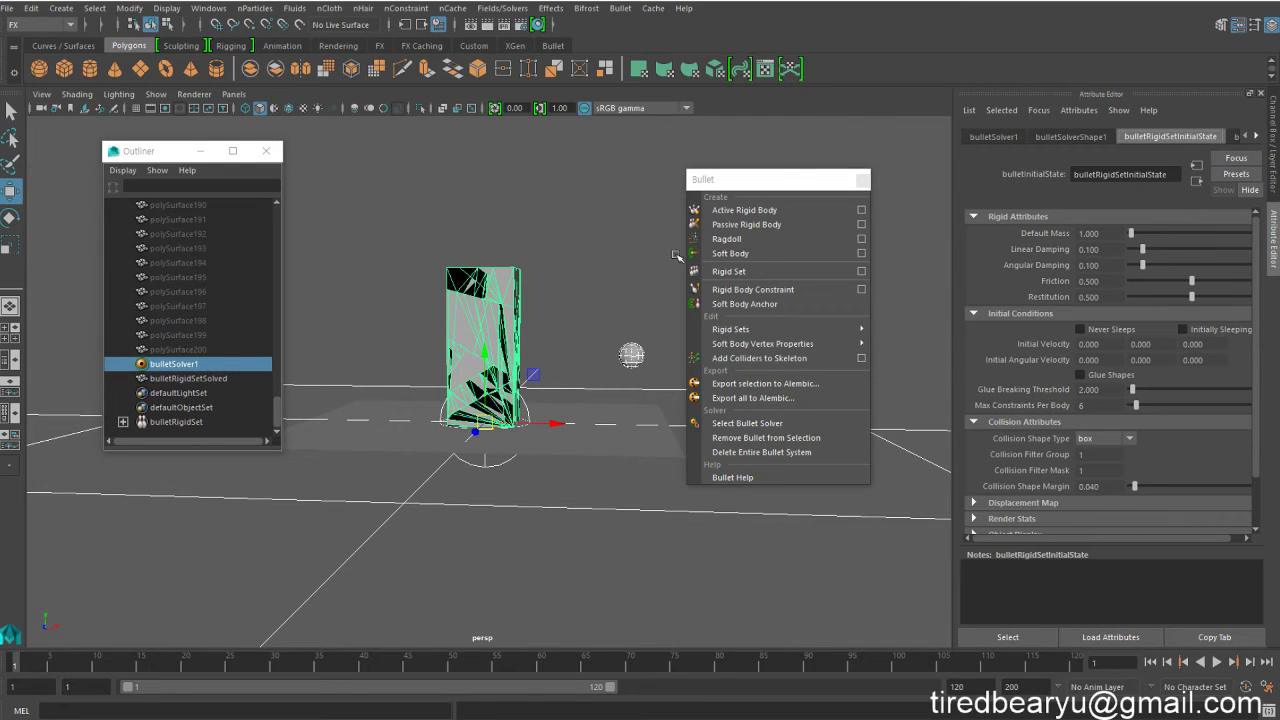
drag(786, 178, 837, 128)
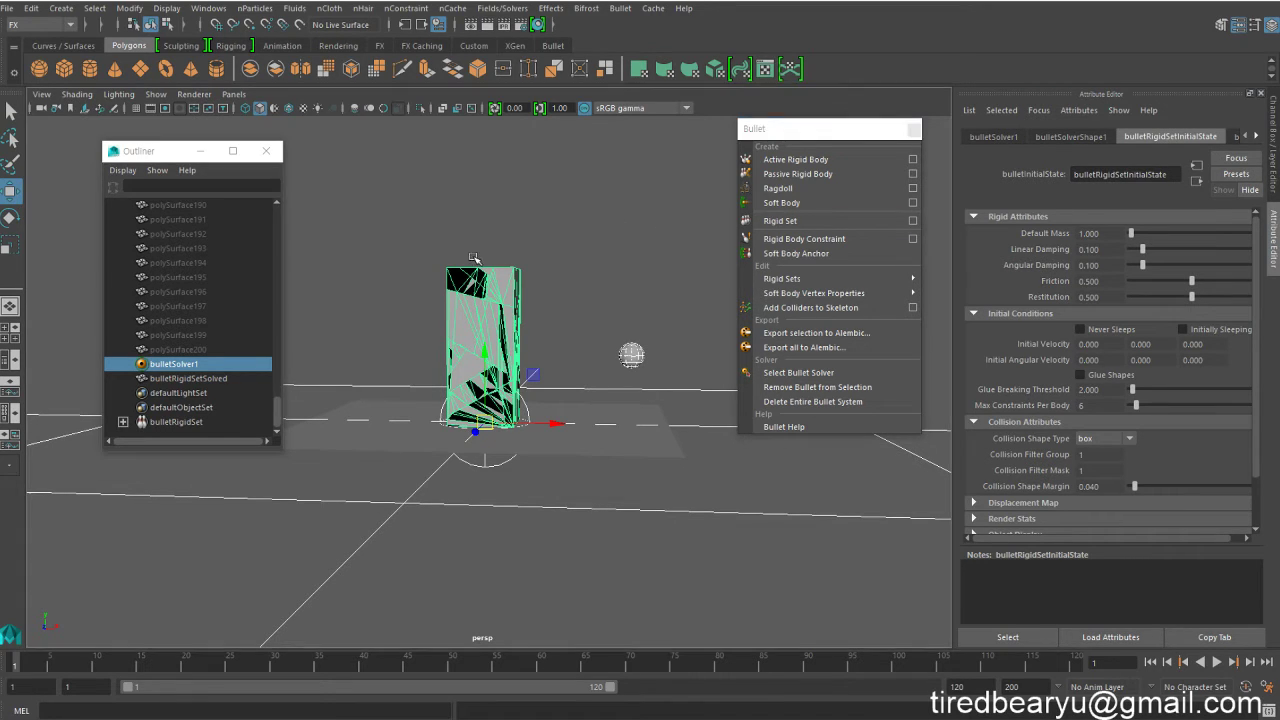
drag(473, 257, 503, 286)
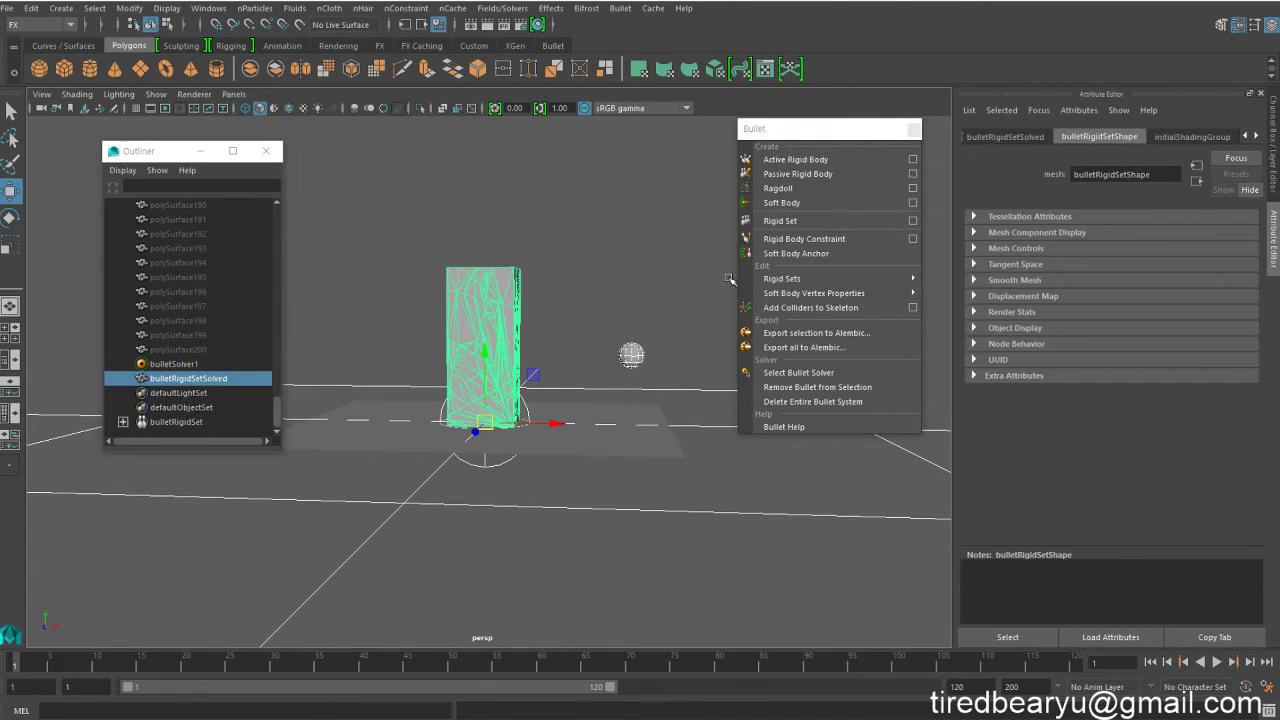
click(220, 365)
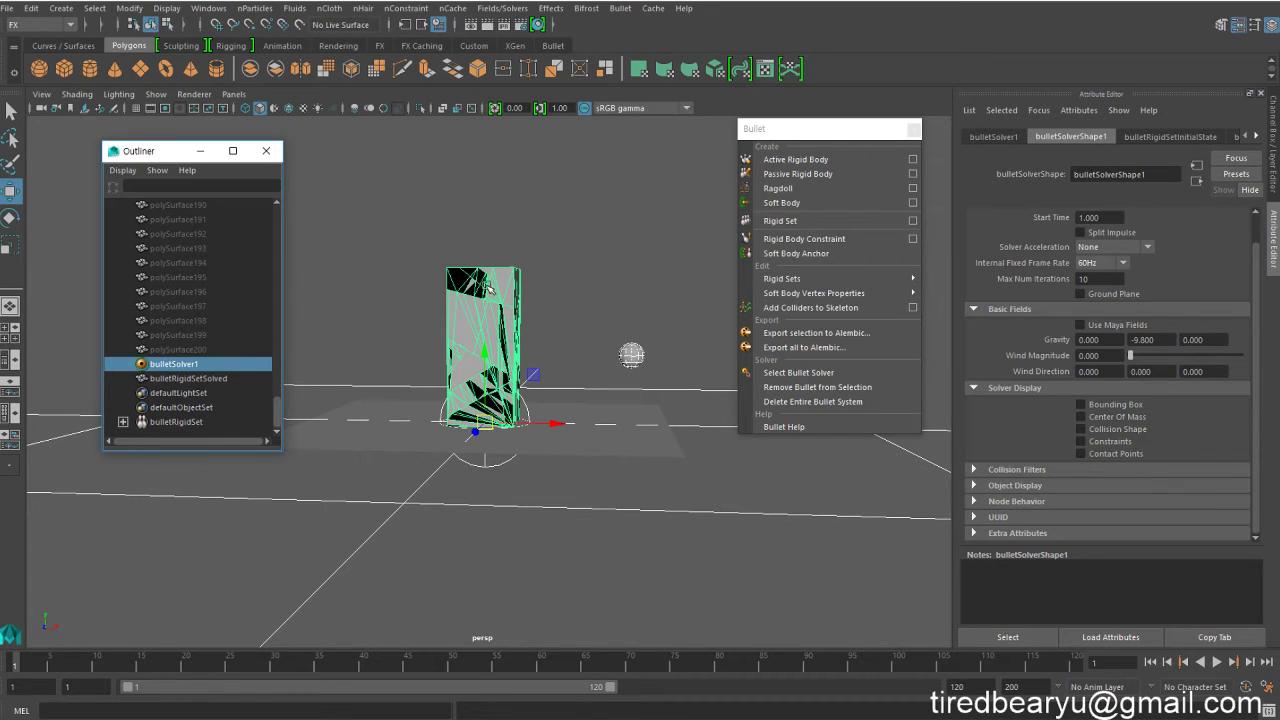
click(1183, 139)
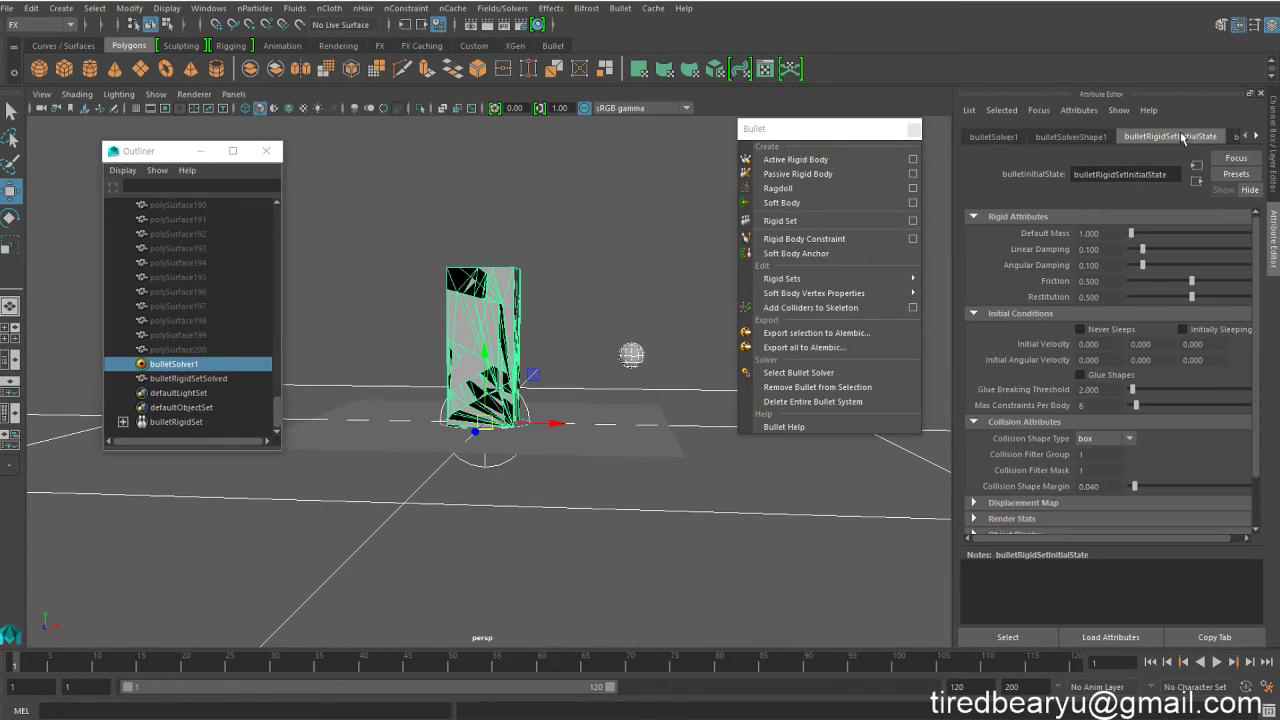
- Change Collision Shape Type from box to hull and play the shatter
click(1102, 444)
click(1112, 443)
click(1110, 442)
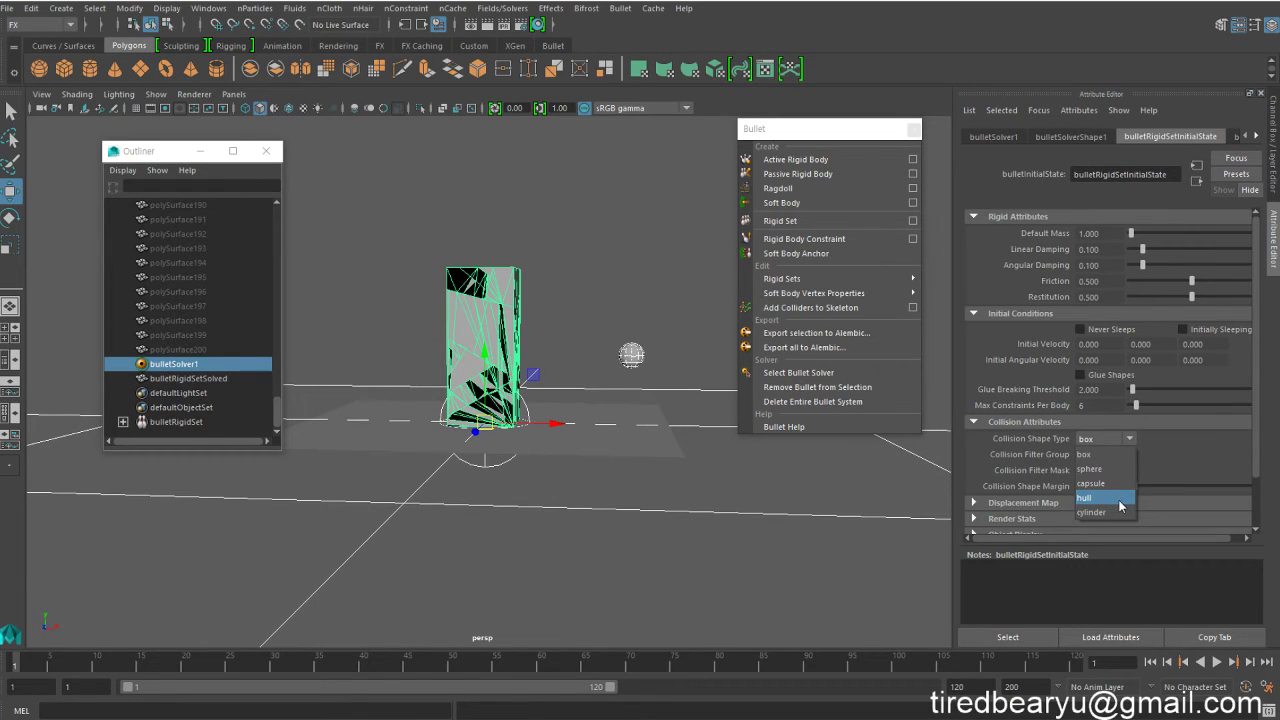
click(1120, 498)
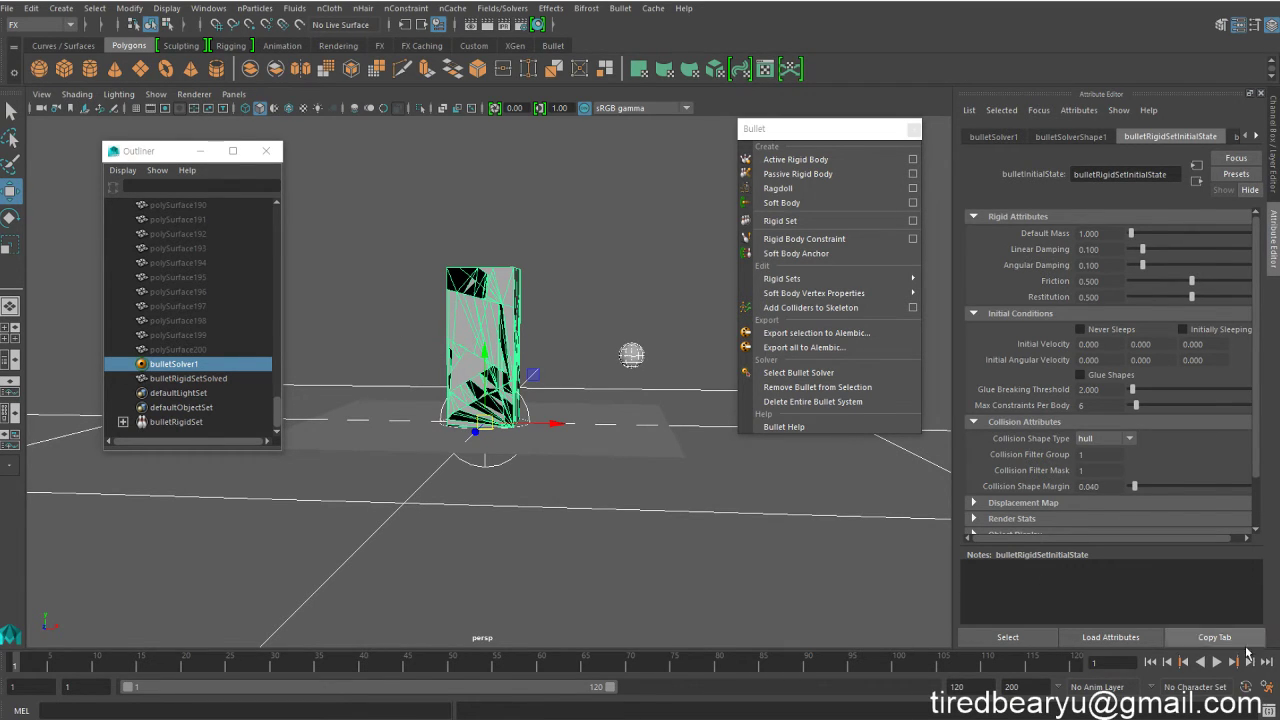
click(1216, 661)
- Set Collision Shape Margin to 0 and test-play the simulation from frame 1
click(1216, 661)
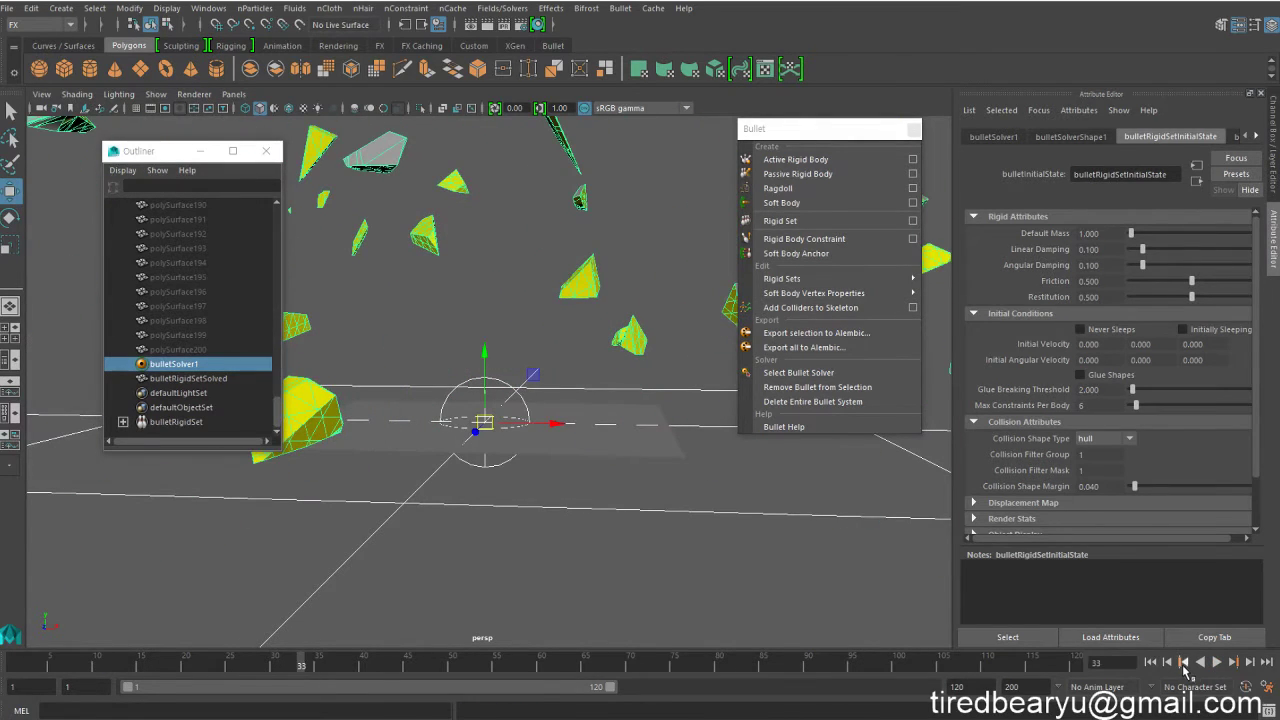
click(1150, 662)
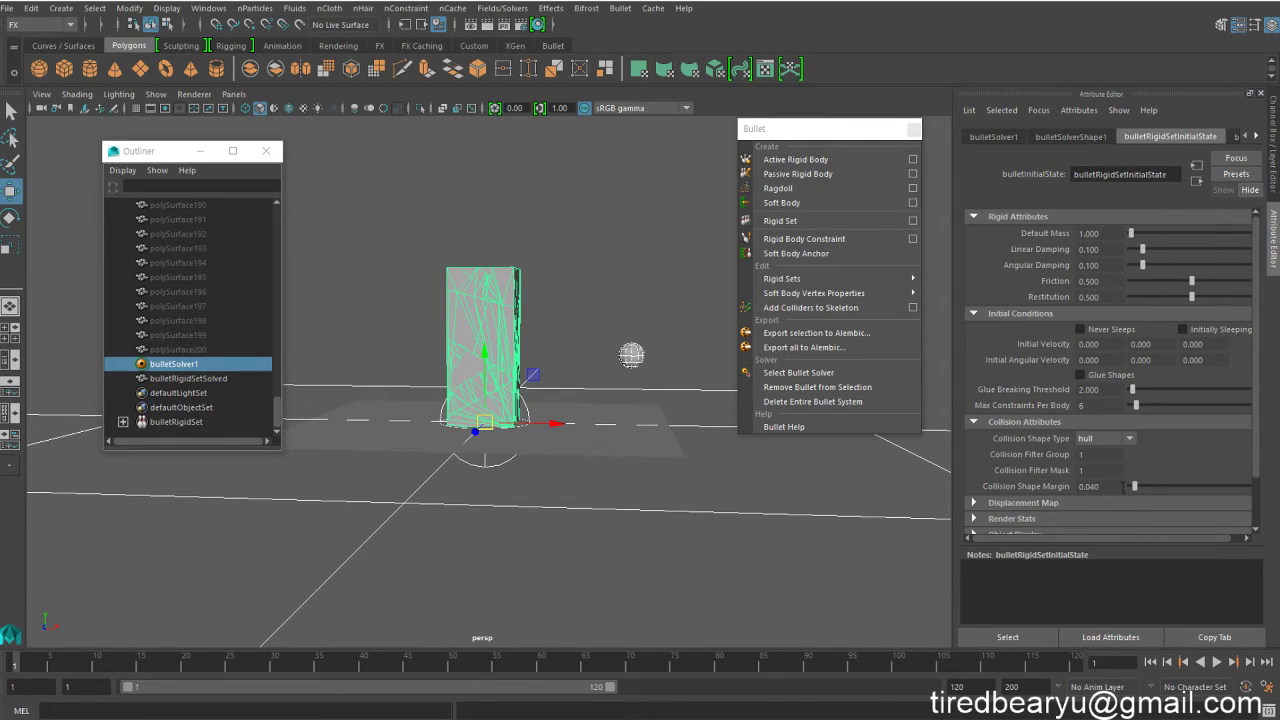
mouse_move(1134, 487)
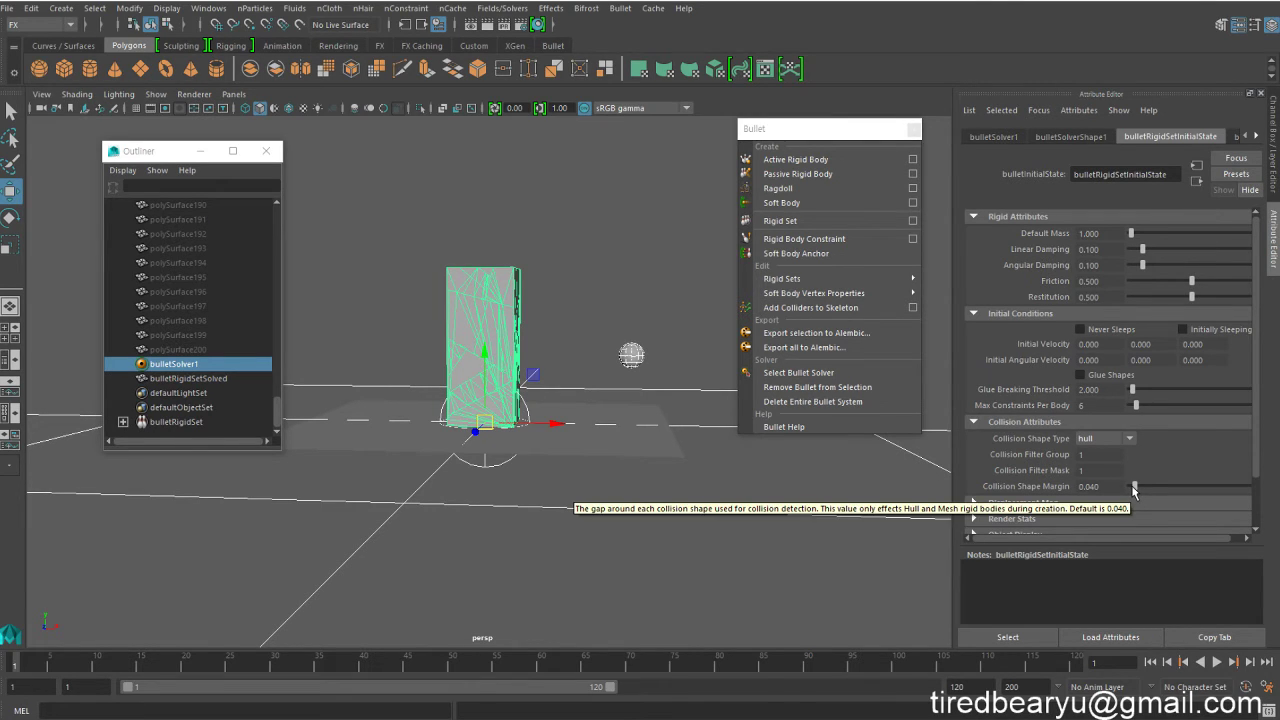
drag(1134, 488, 1080, 503)
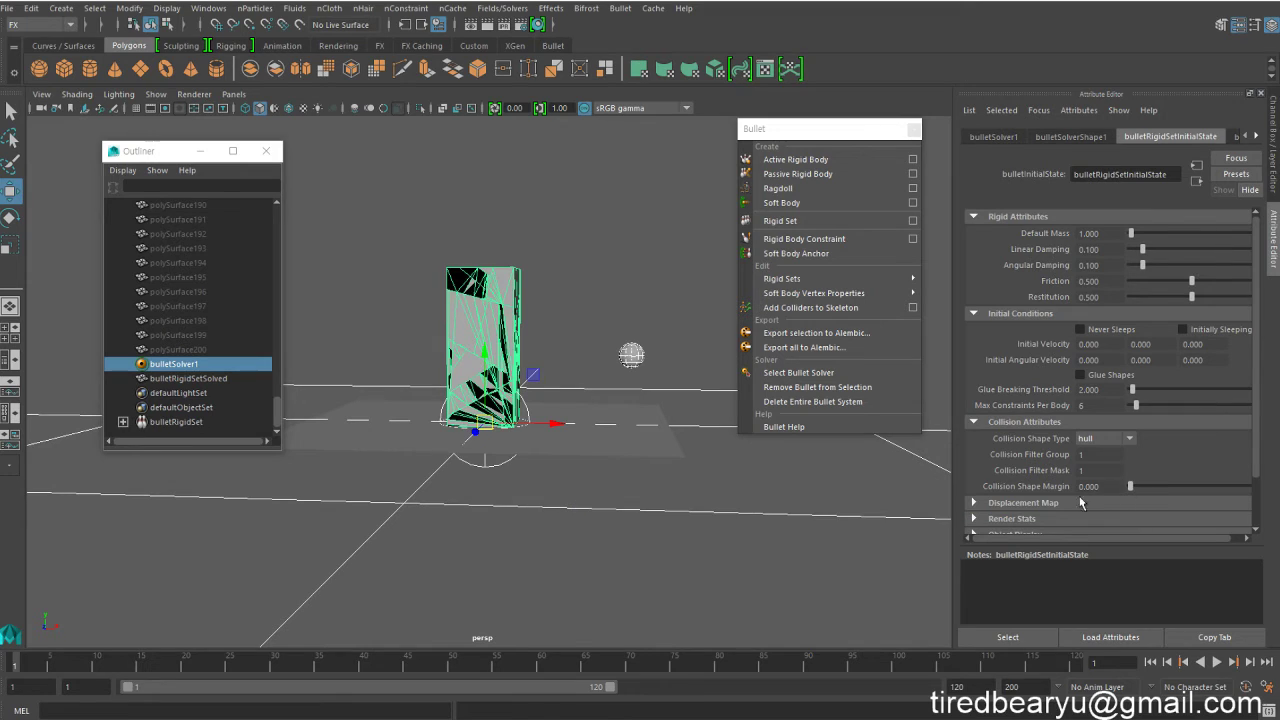
click(1150, 662)
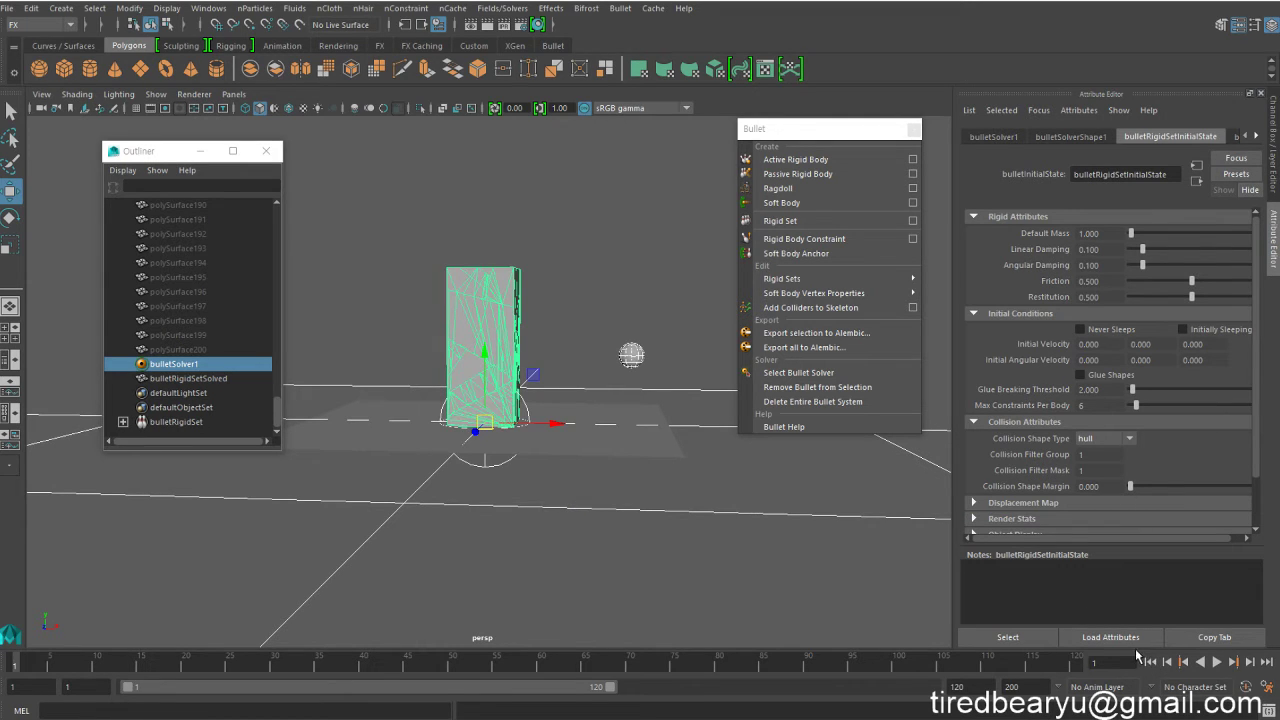
click(1218, 663)
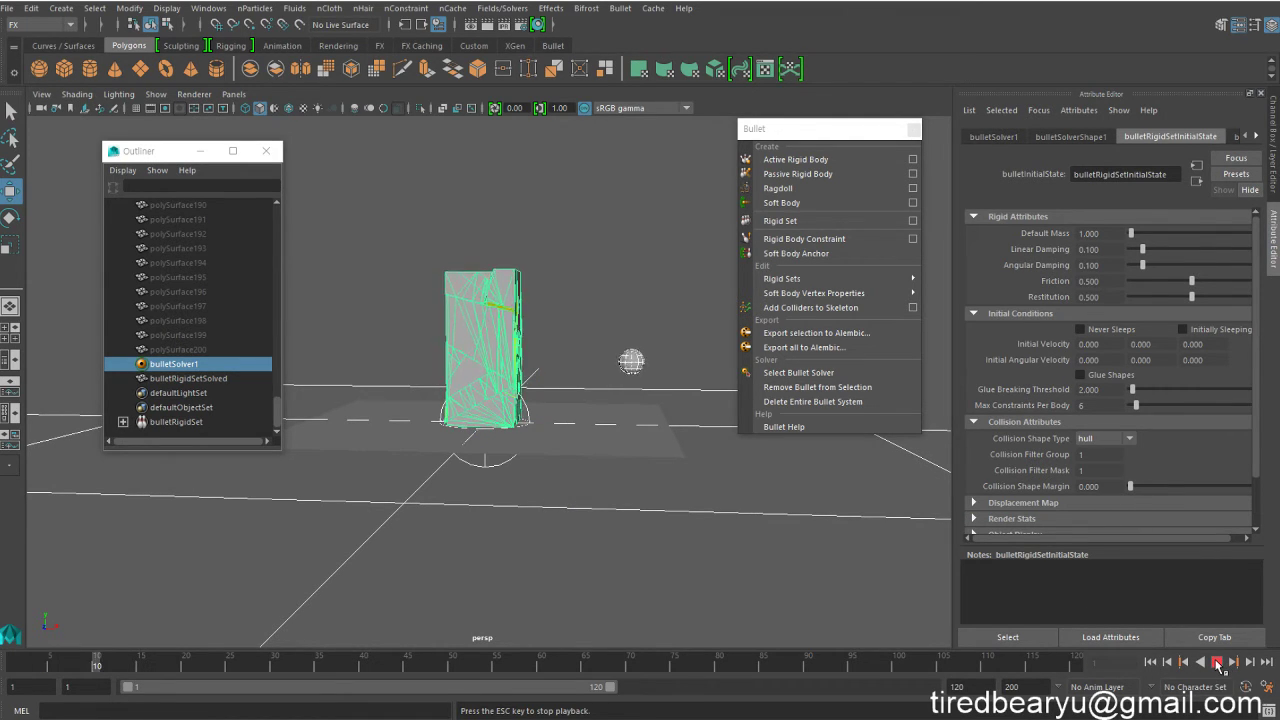
click(1218, 663)
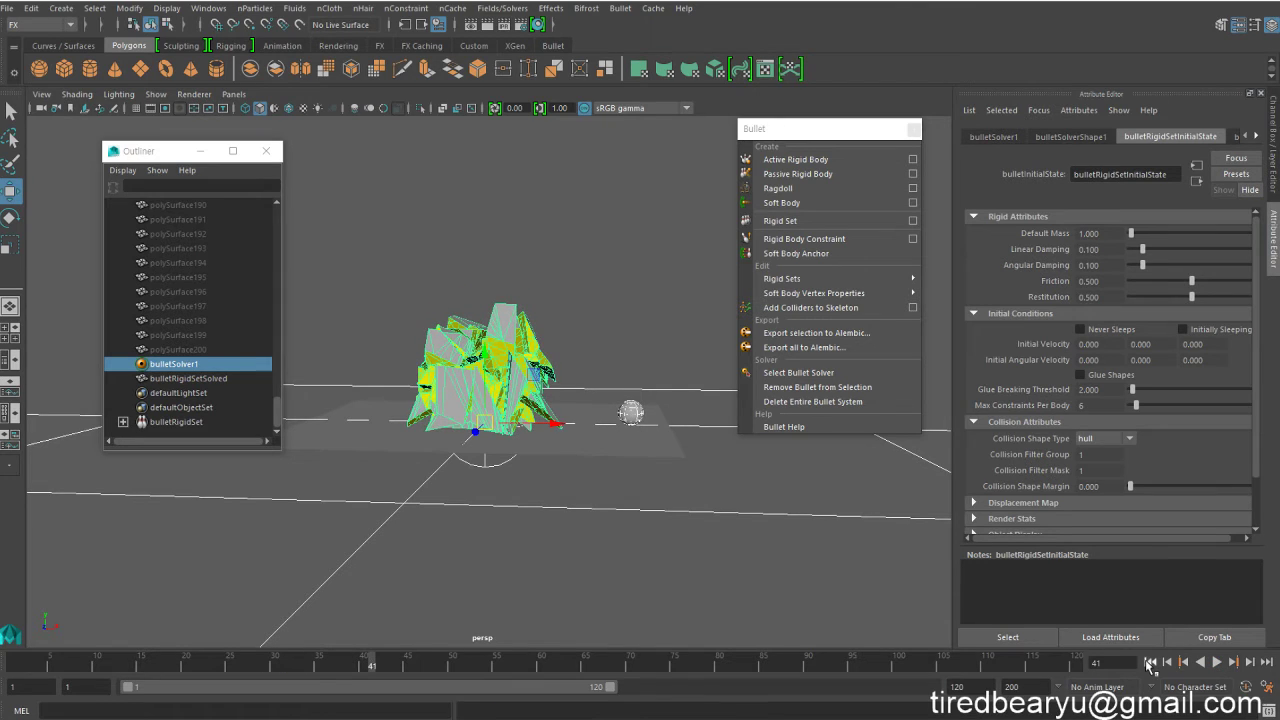
click(1150, 662)
- Replay the shatter several times, stopping and rewinding to frame 1 each time
click(1218, 663)
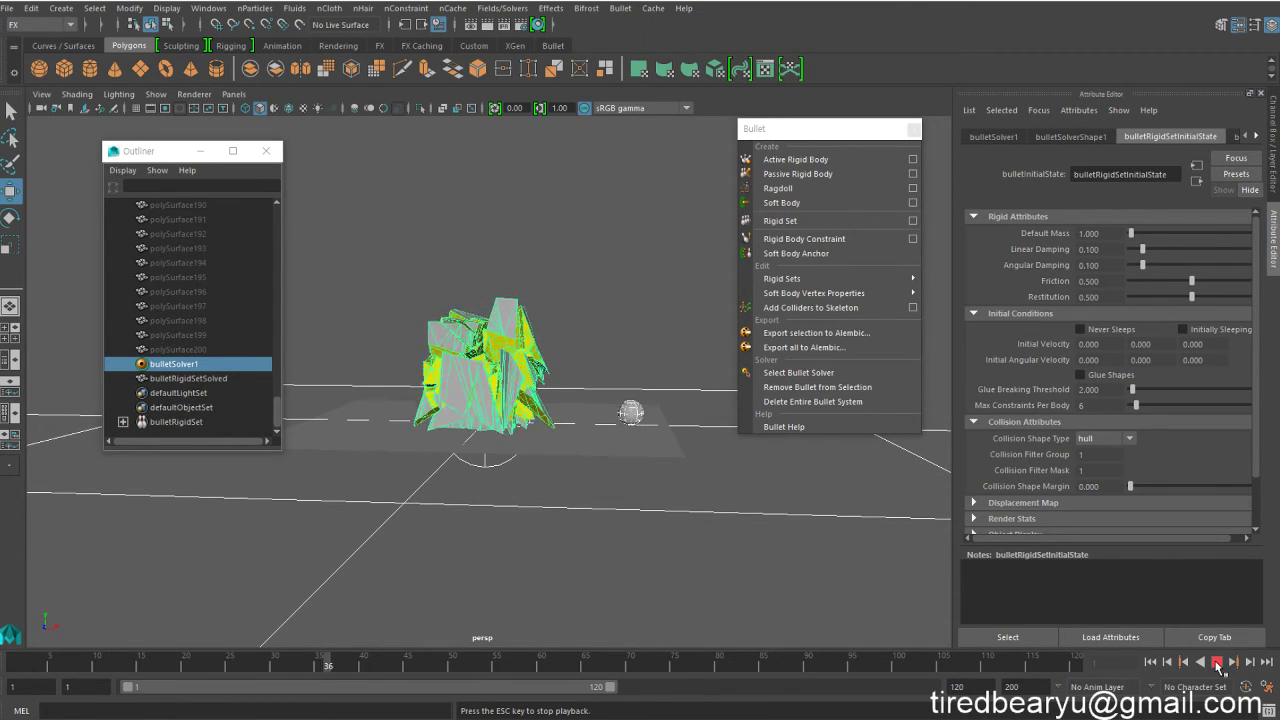
click(1218, 663)
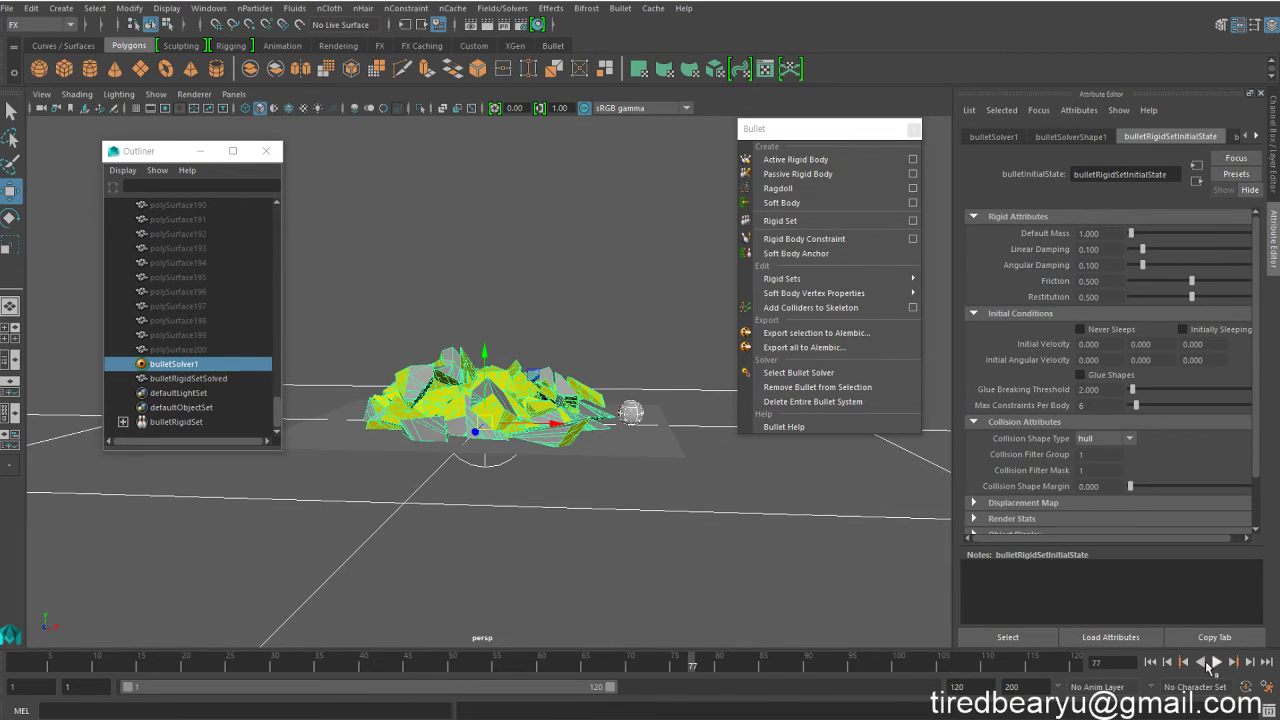
click(1151, 662)
click(1218, 663)
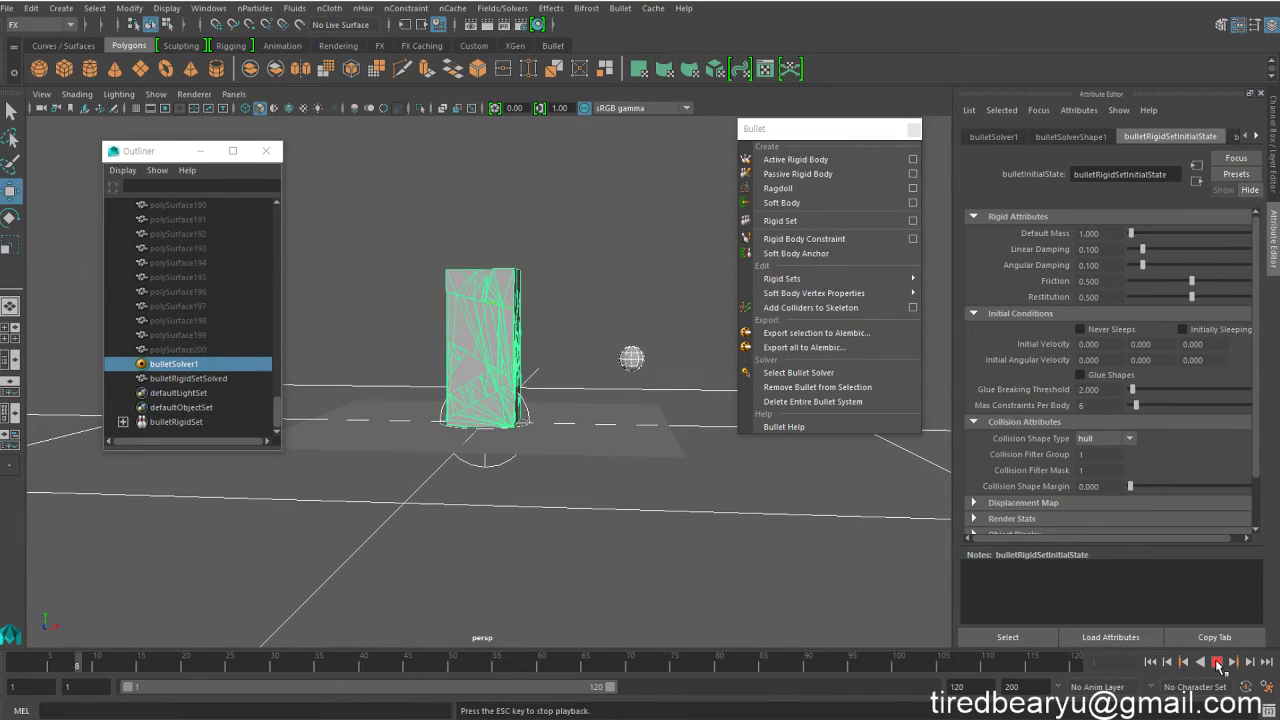
click(1218, 663)
click(1151, 662)
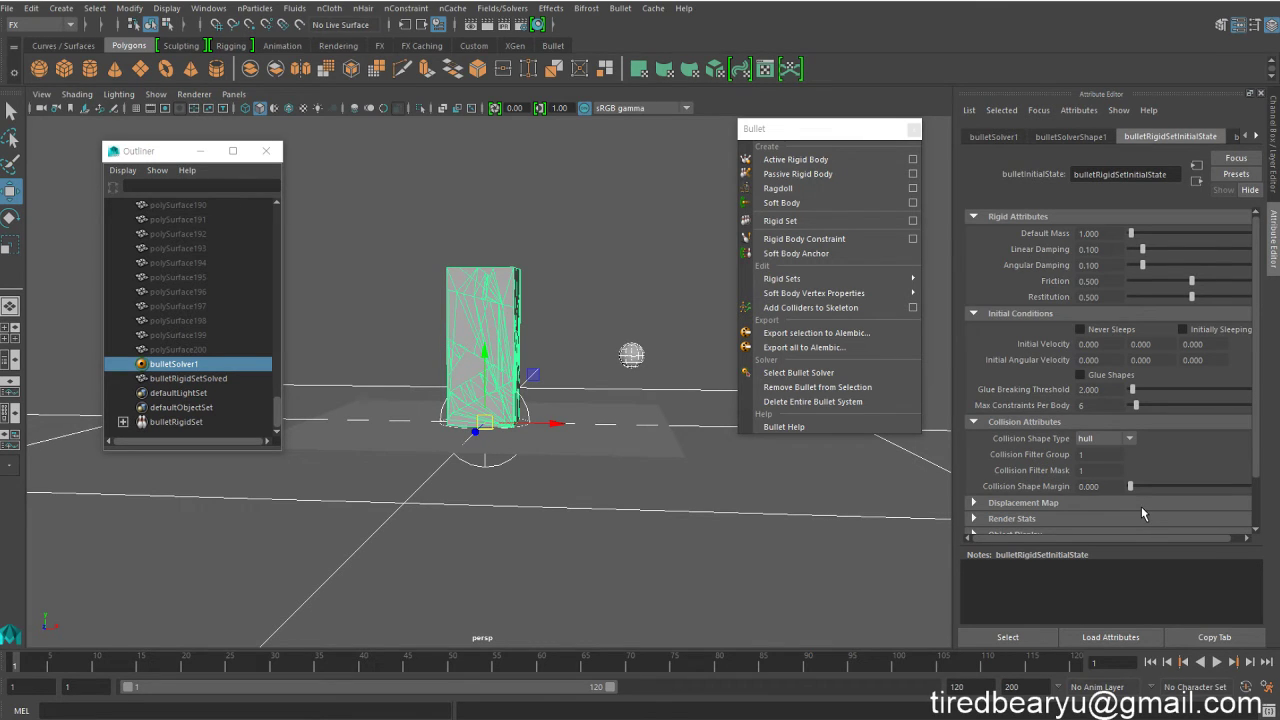
click(1217, 663)
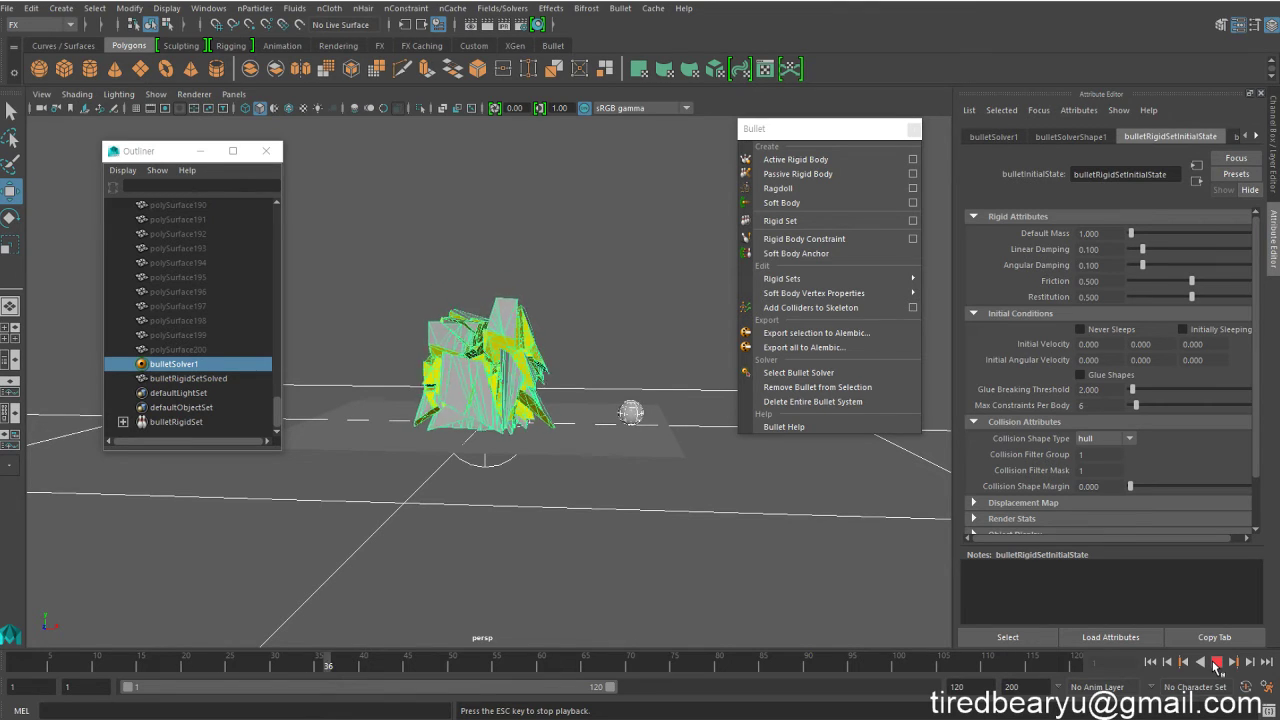
click(1218, 663)
click(1151, 662)
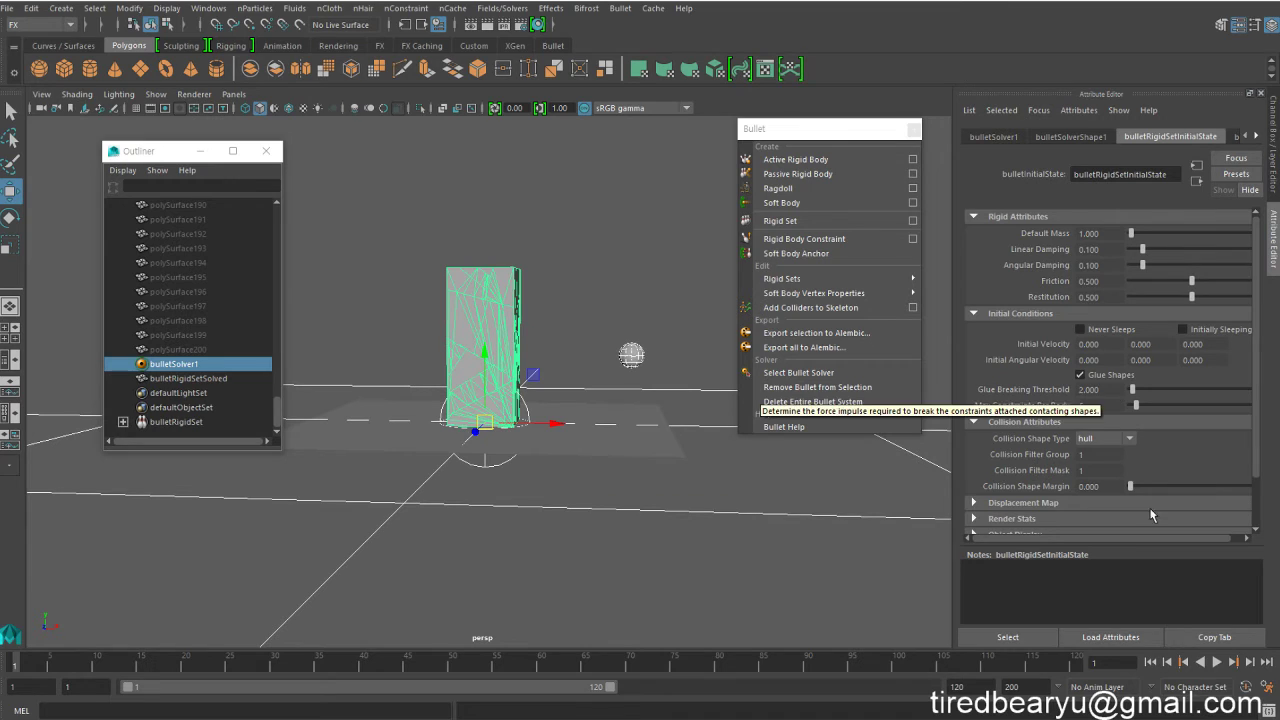
- Limit Max Constraints Per Body to 1 and replay the glued shatter from frame 1
click(1216, 662)
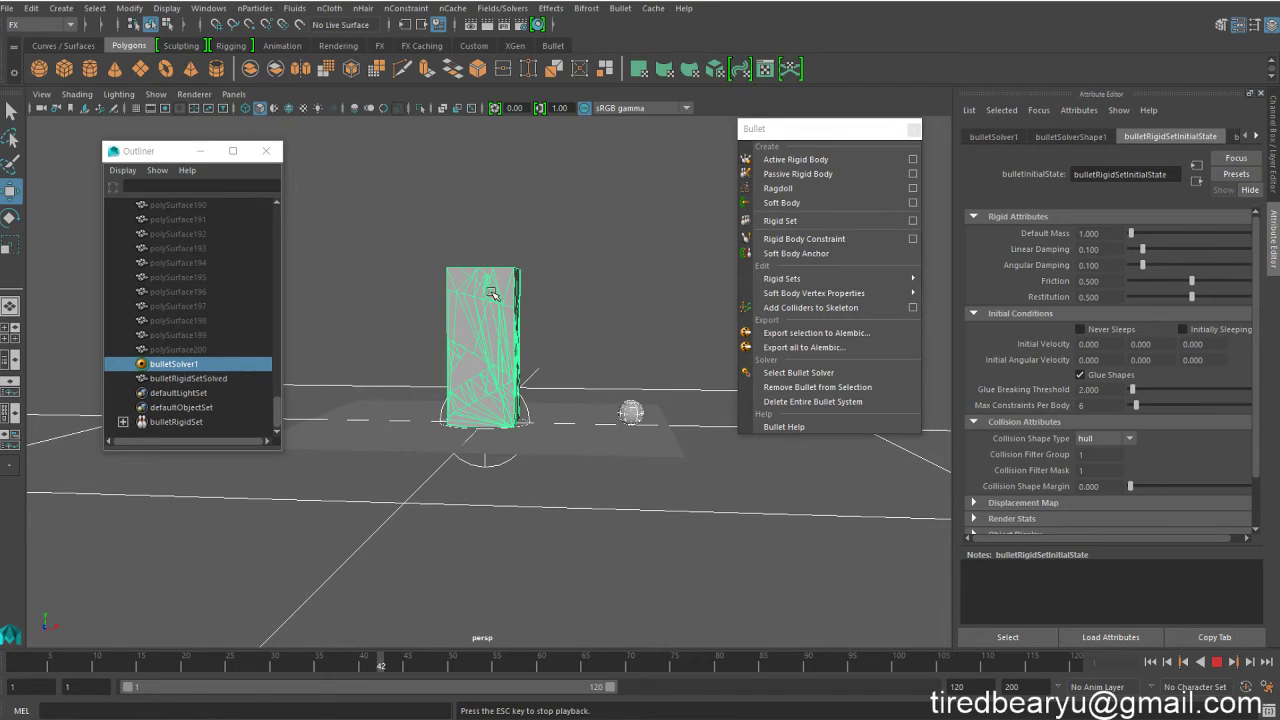
click(1151, 665)
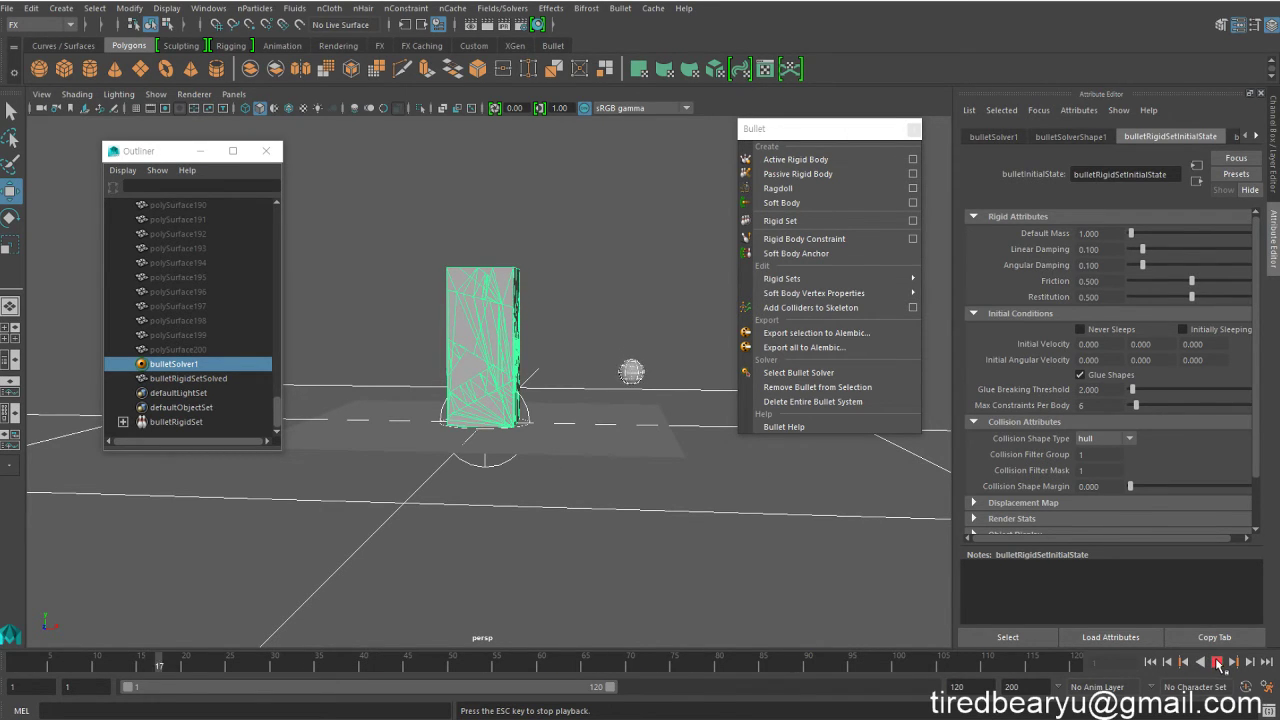
key(Escape)
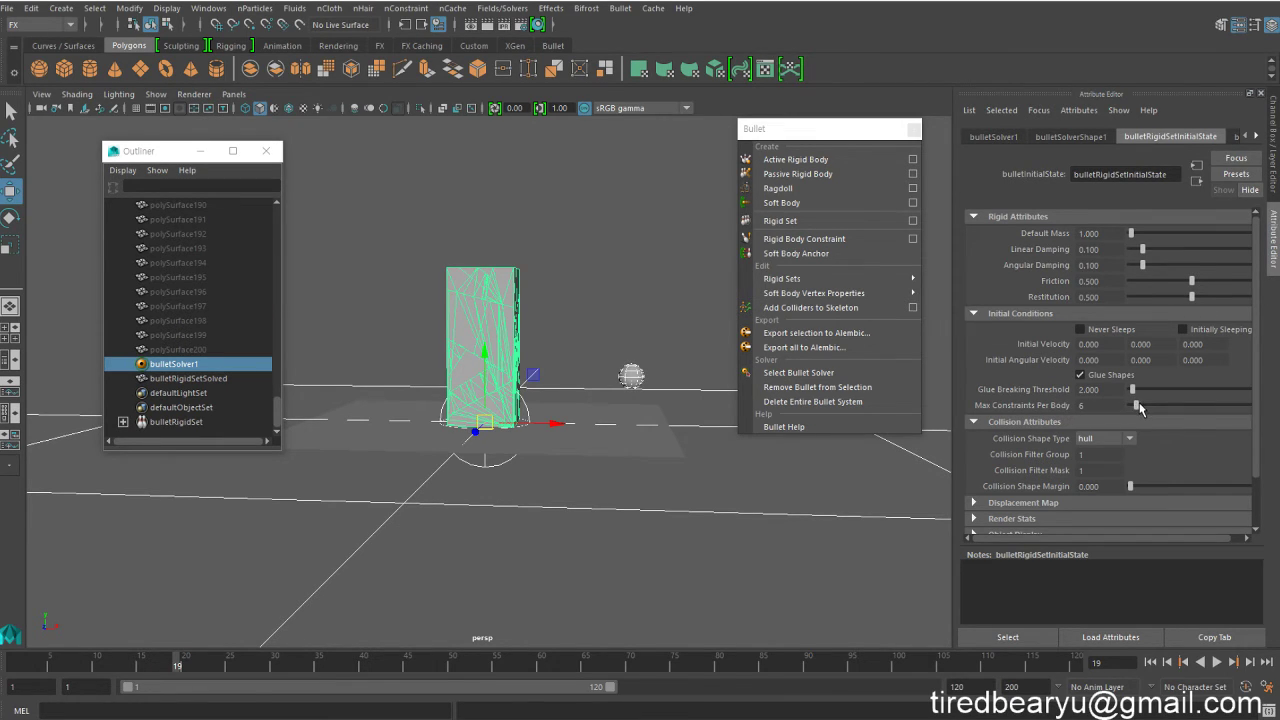
drag(1138, 406, 1126, 410)
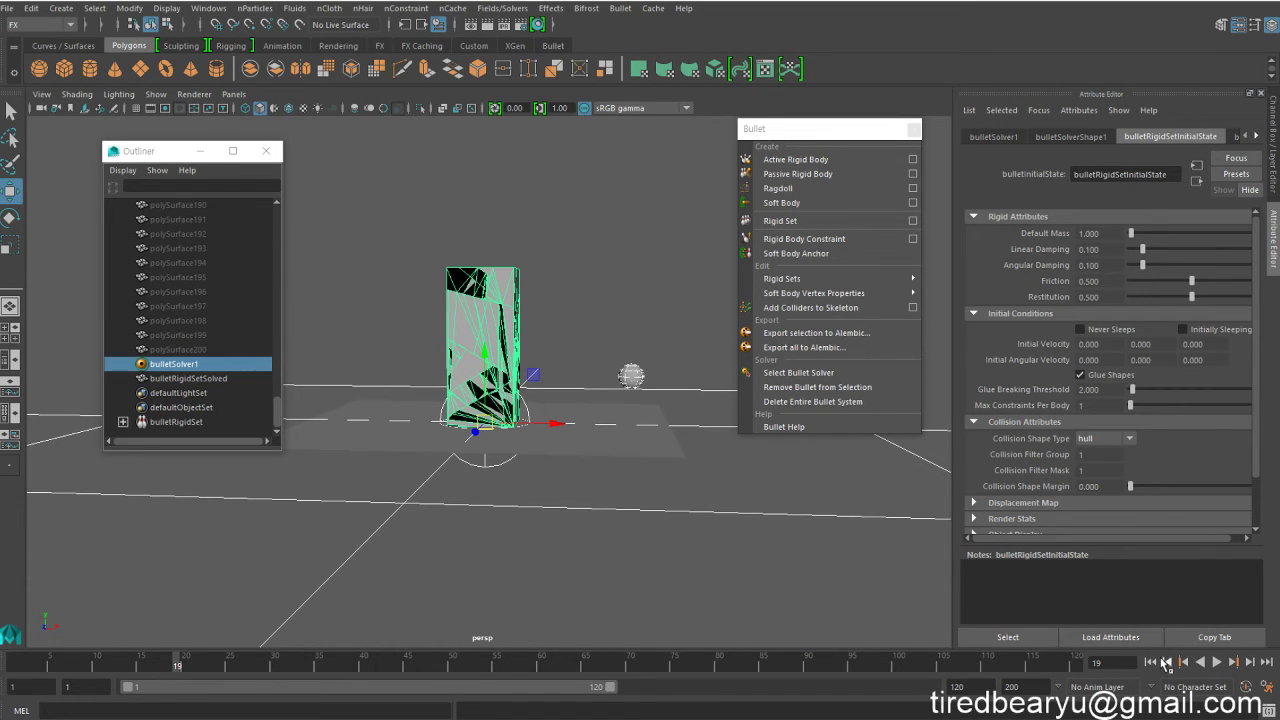
click(1152, 662)
click(1216, 662)
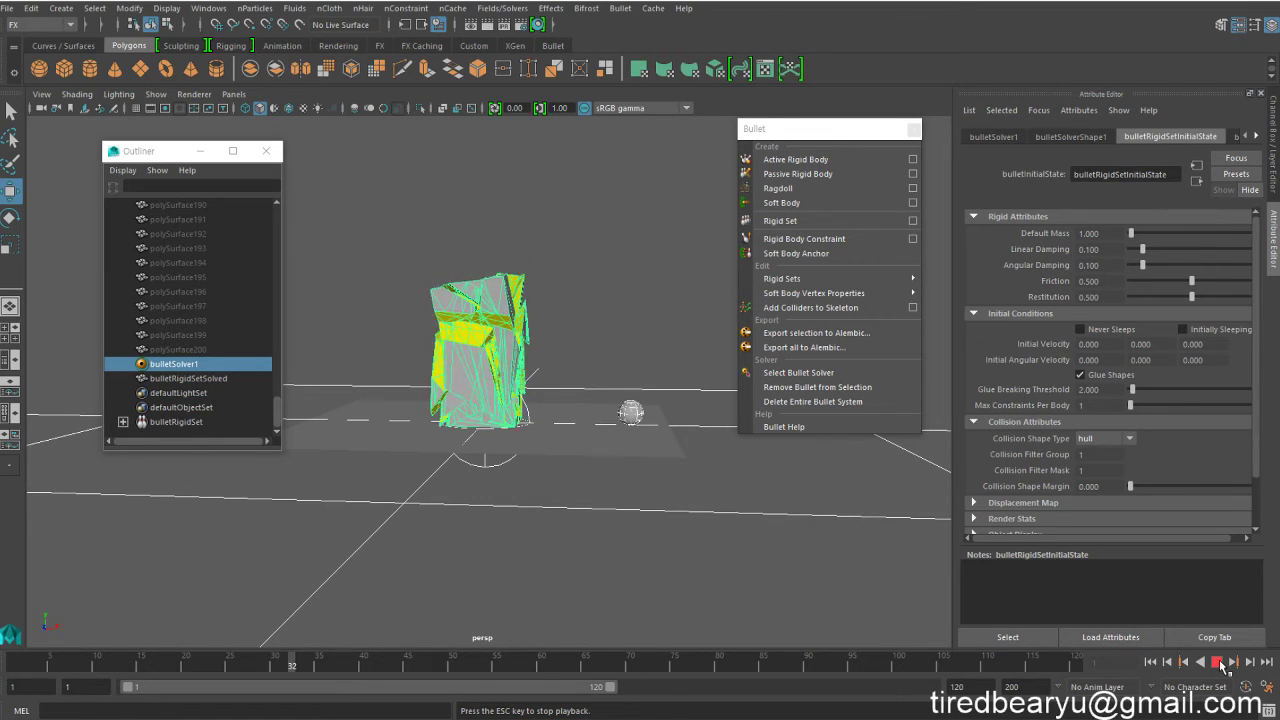
click(1217, 662)
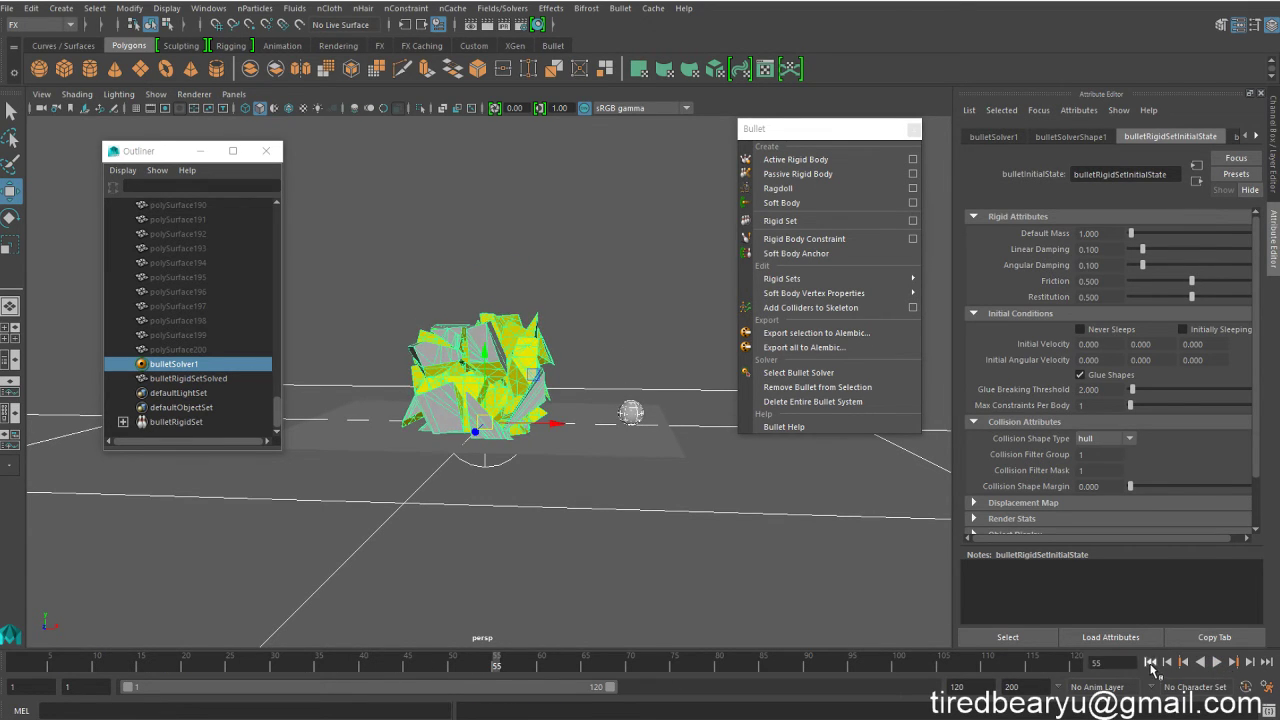
click(1151, 662)
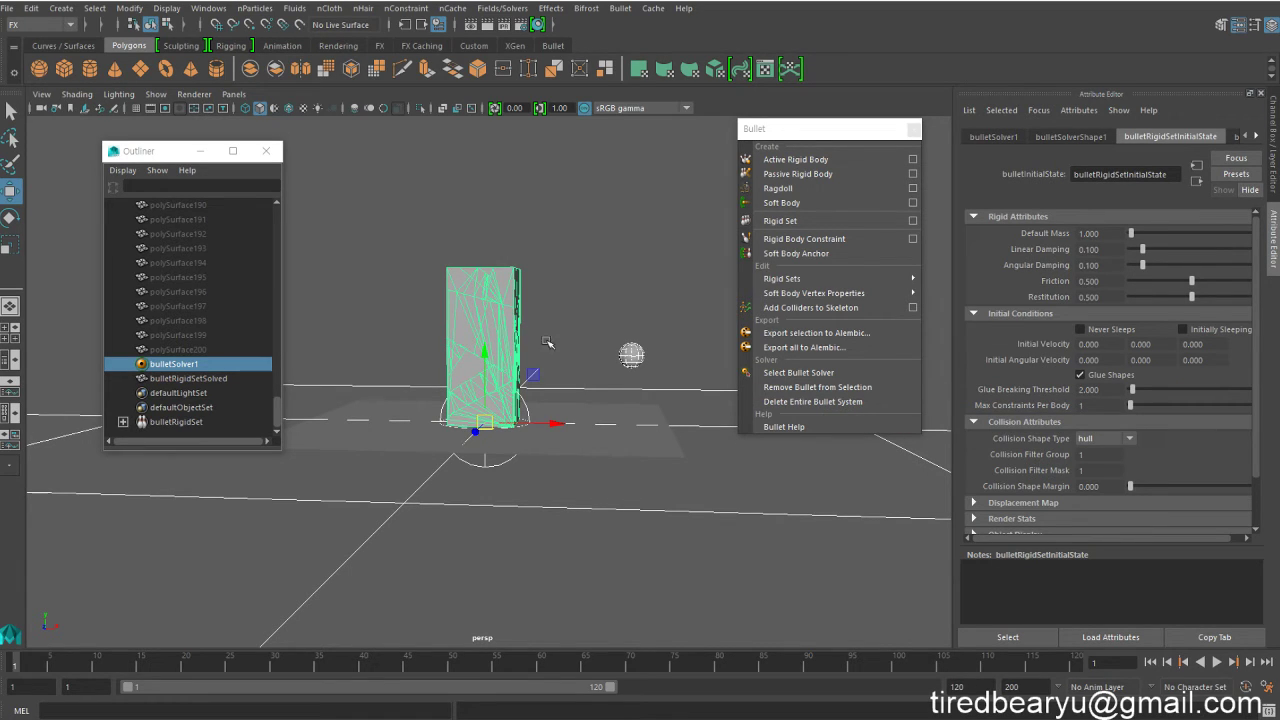
- Raise Max Constraints Per Body to 20 and test-play the shatter, rewinding to frame 1
drag(1142, 406, 1154, 408)
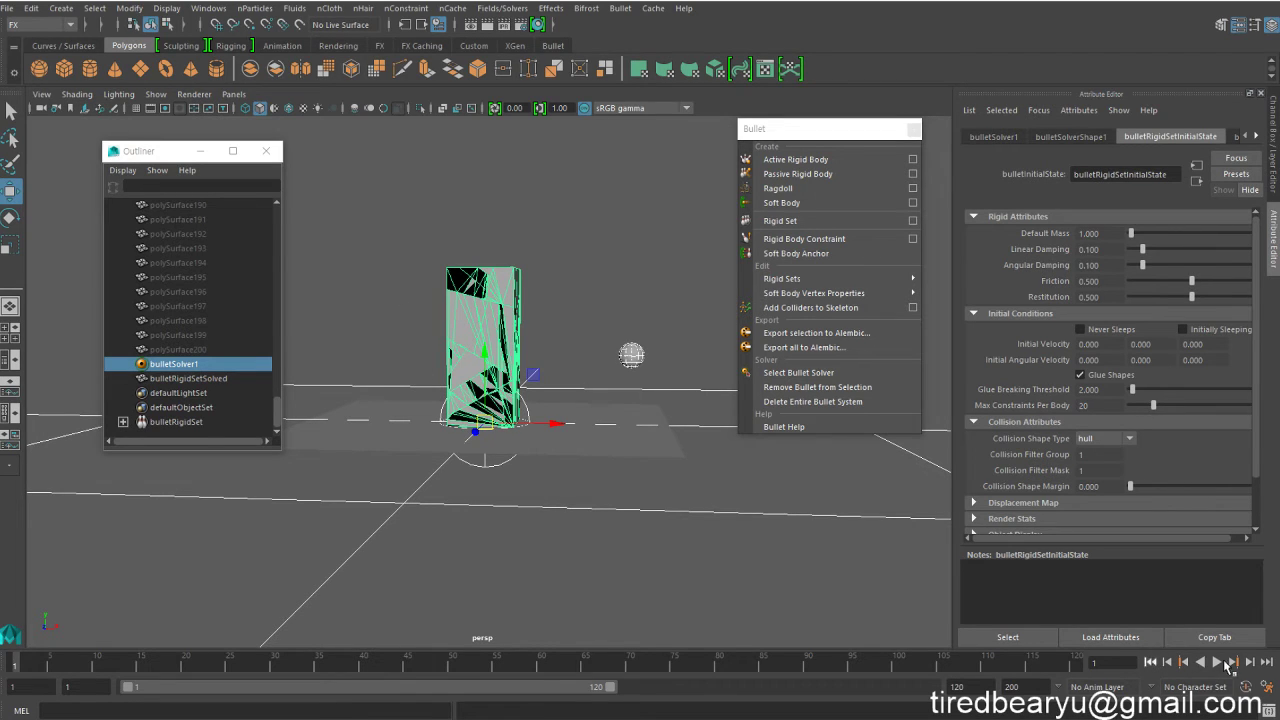
click(1220, 663)
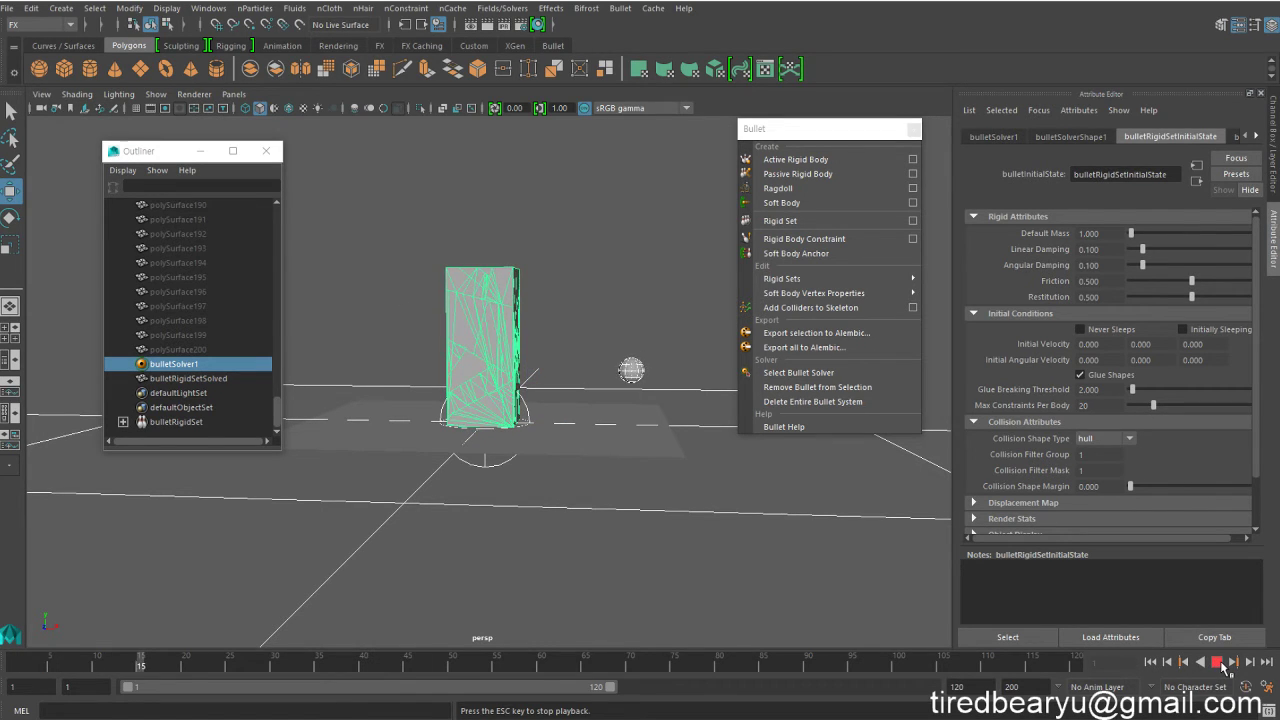
click(1220, 664)
click(1167, 663)
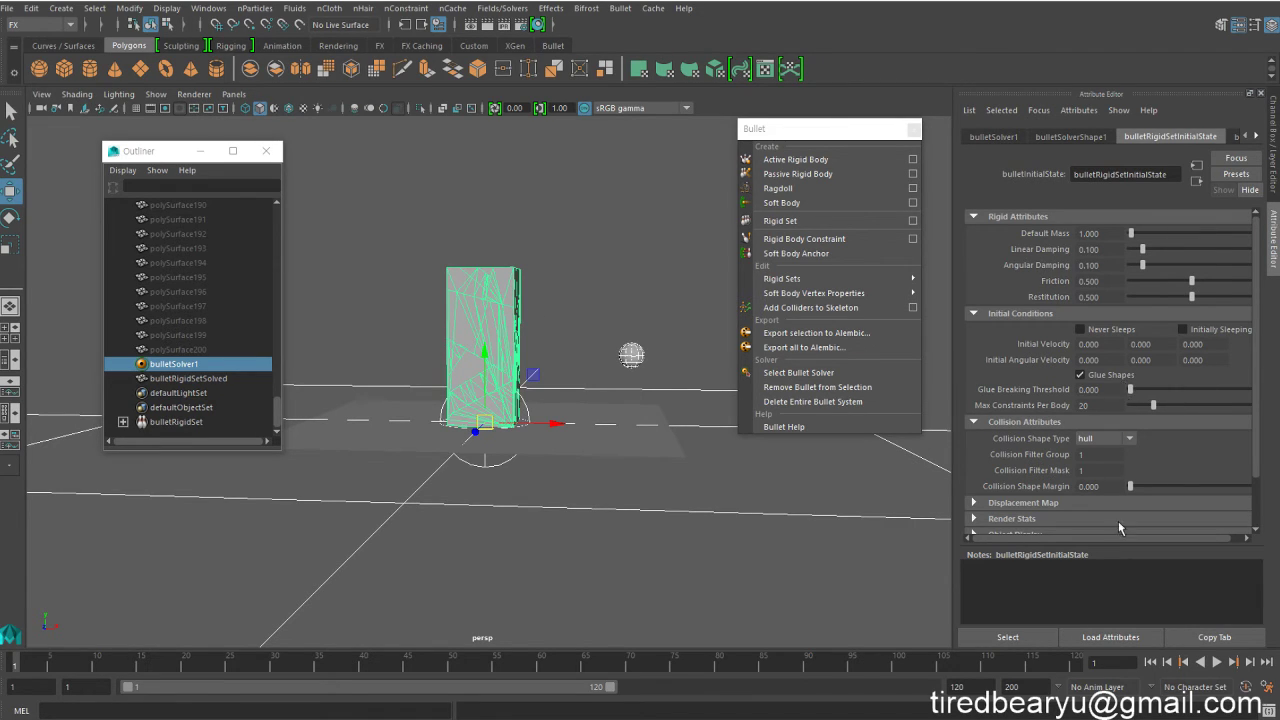
- Replay the shattering simulation and reset so the pillar is intact
click(1217, 662)
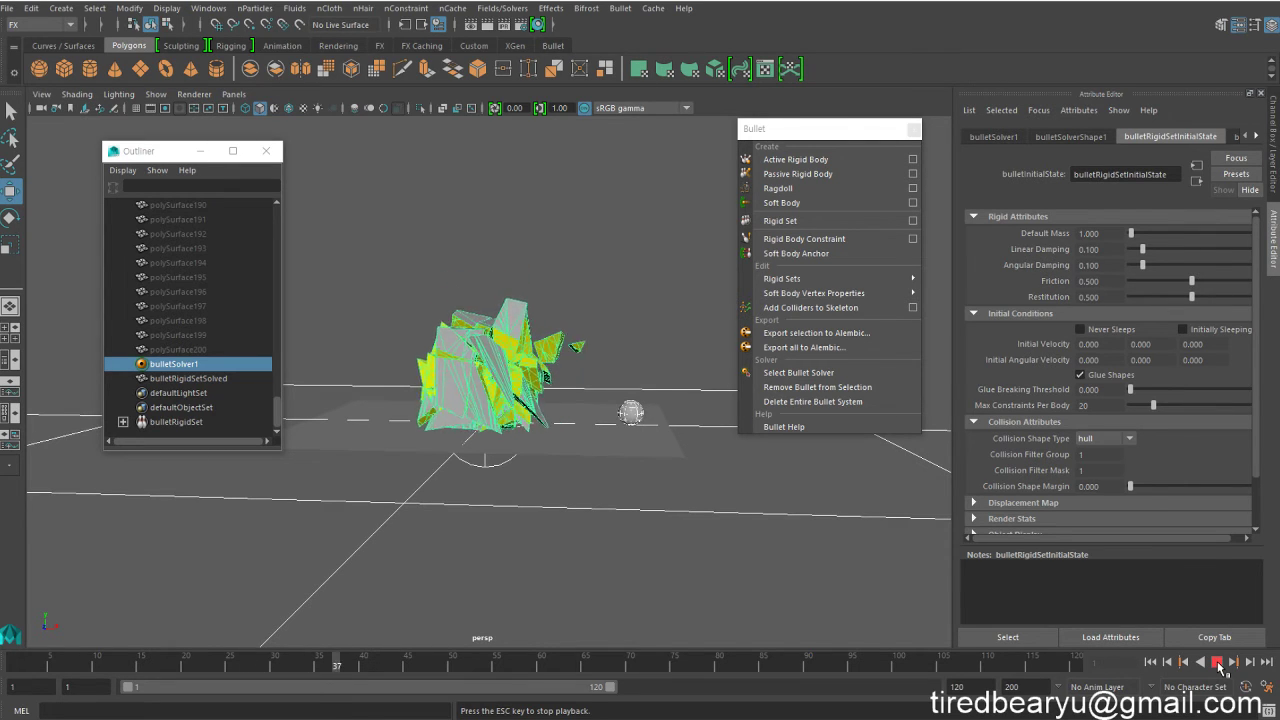
click(1217, 662)
click(1150, 662)
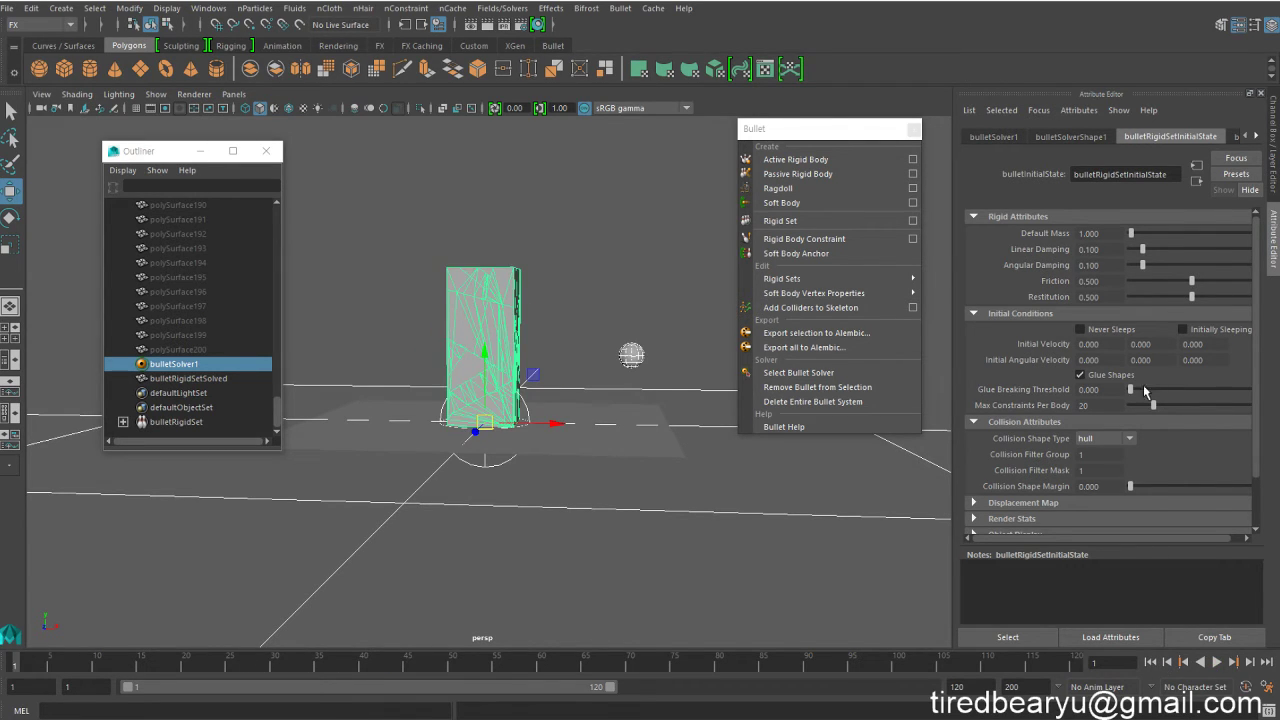
- Set the shards' Glue Breaking Threshold to 2
mouse_move(1143, 389)
mouse_down()
mouse_move(1270, 392)
mouse_move(1108, 392)
mouse_up()
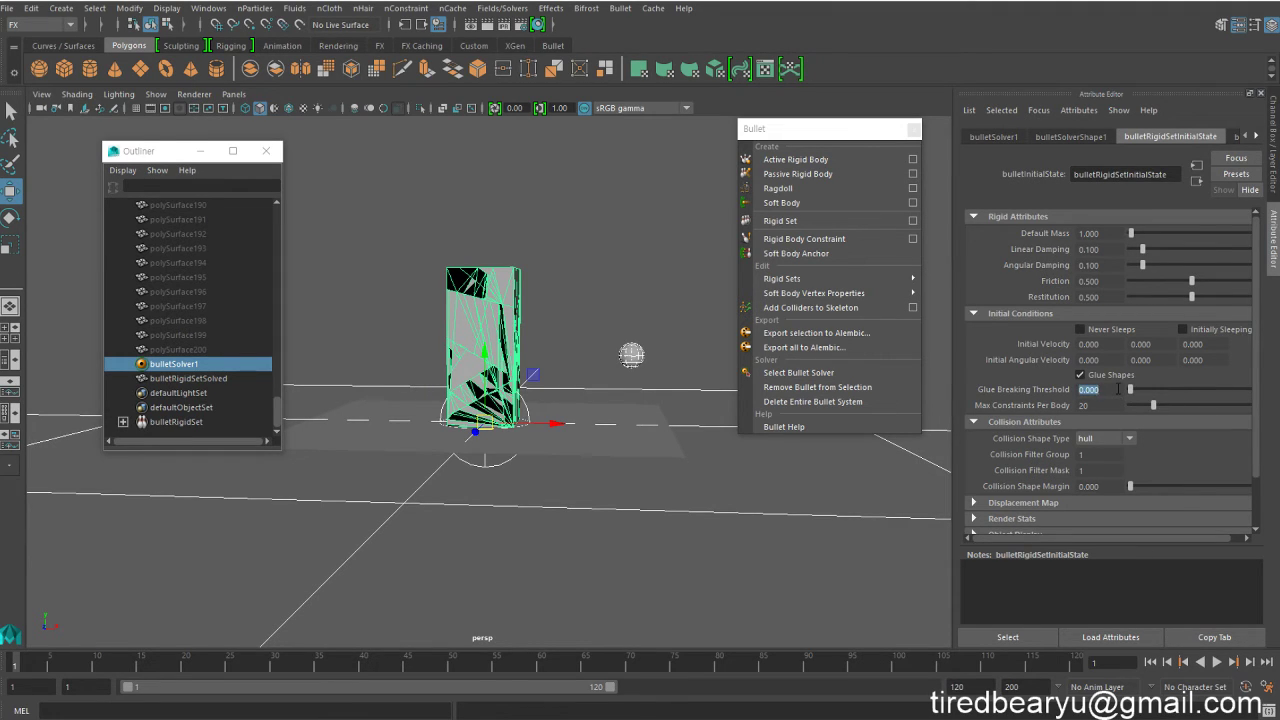
text(2)
key(Return)
- Test-play the simulation twice with threshold 2, resetting to frame 1 each time
click(1216, 662)
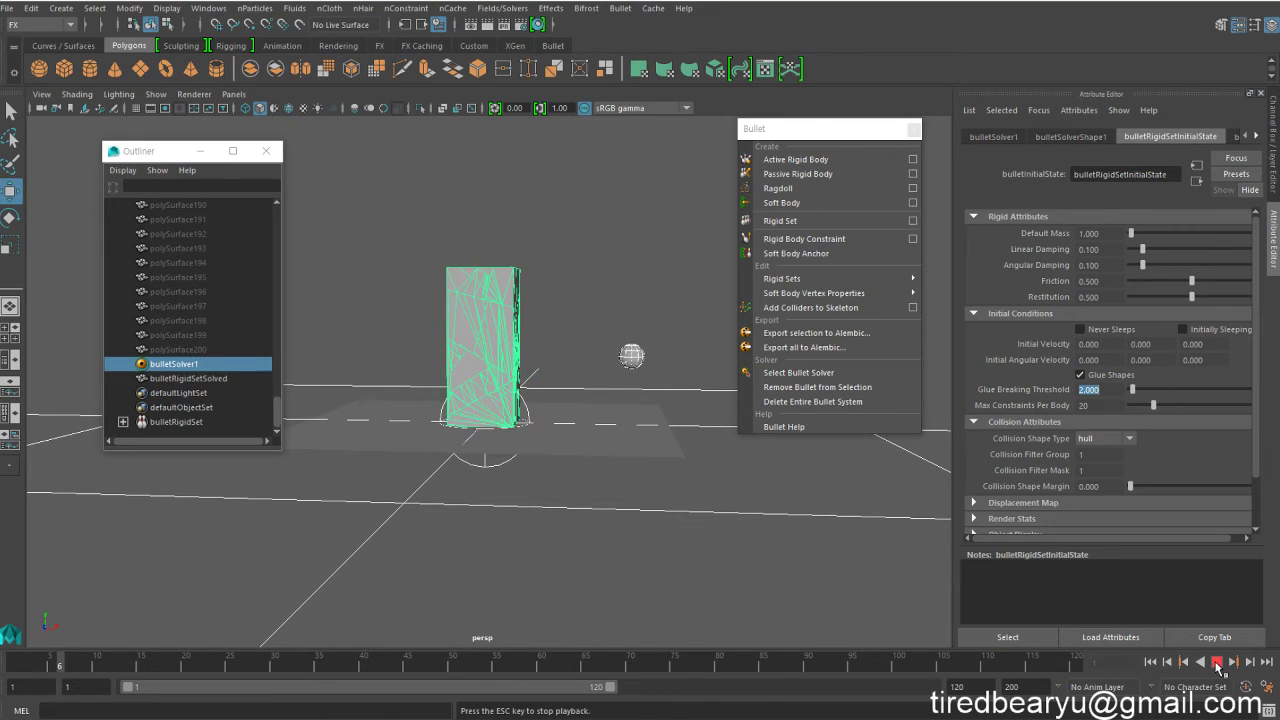
click(1216, 662)
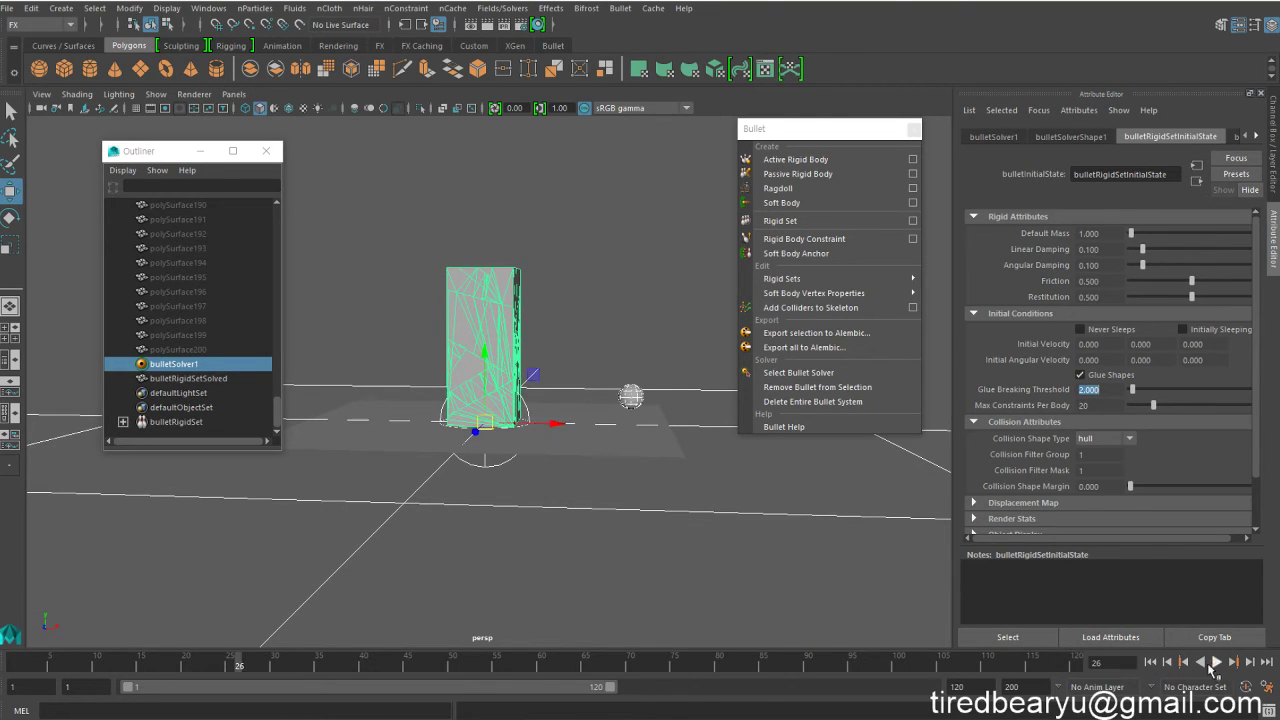
click(1150, 662)
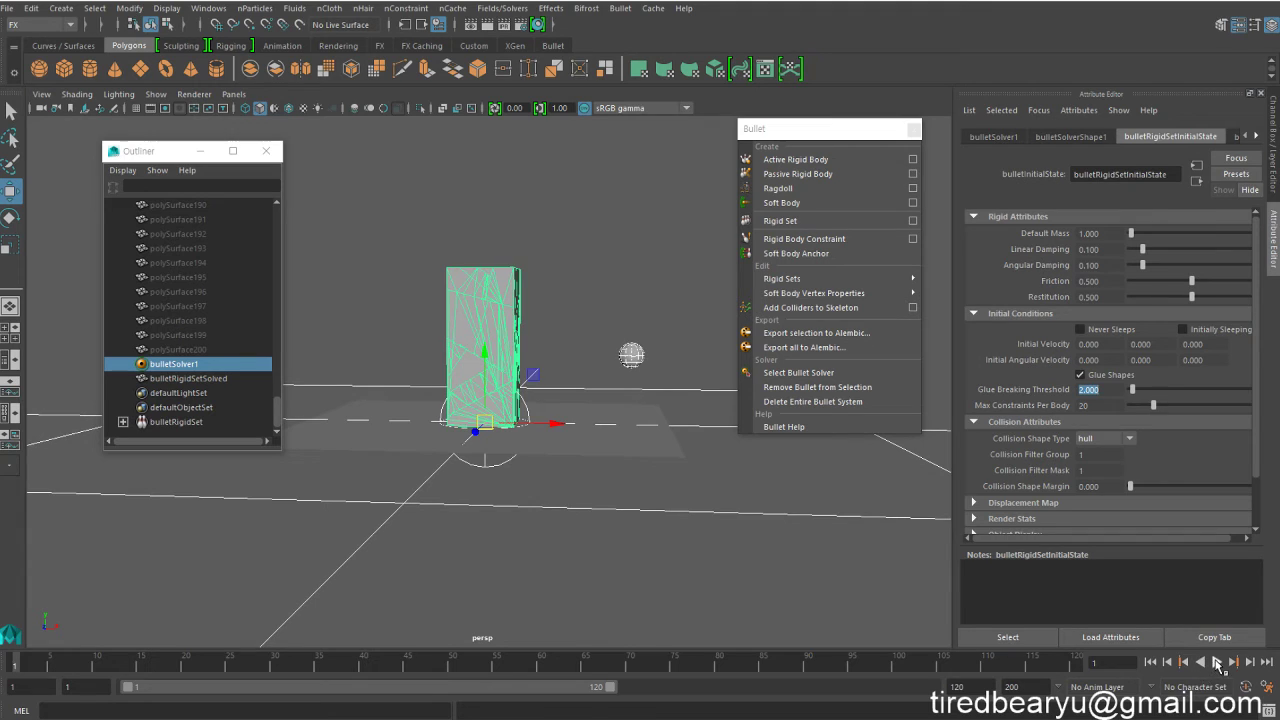
click(1216, 662)
click(1216, 662)
click(1150, 662)
- Replay the drop with sleeping shards, rewinding to frame 1 in between
click(1216, 662)
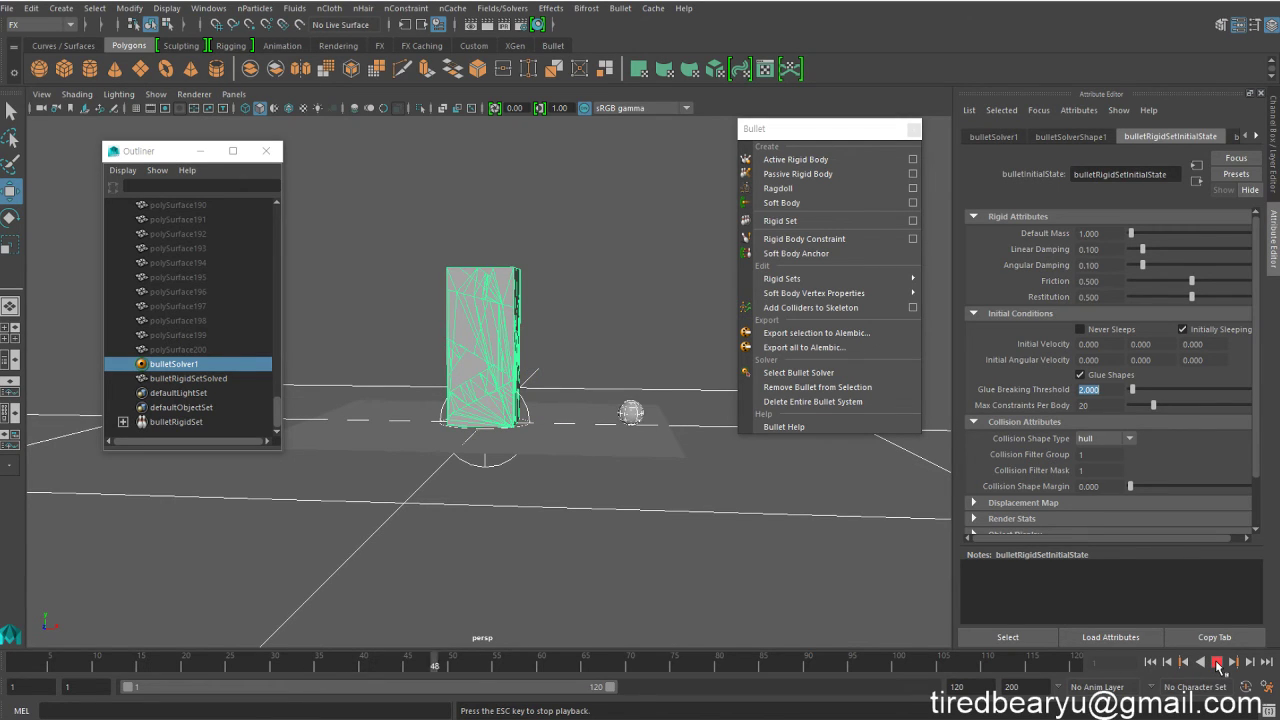
click(1218, 664)
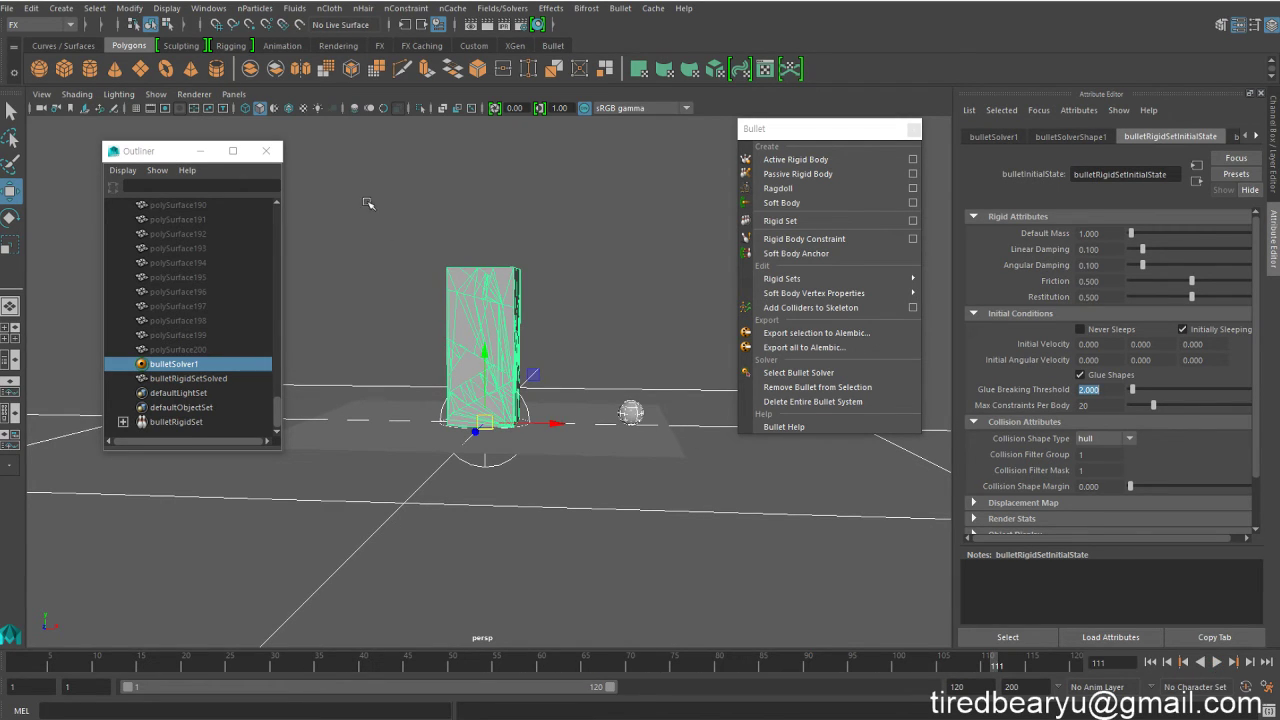
click(1150, 662)
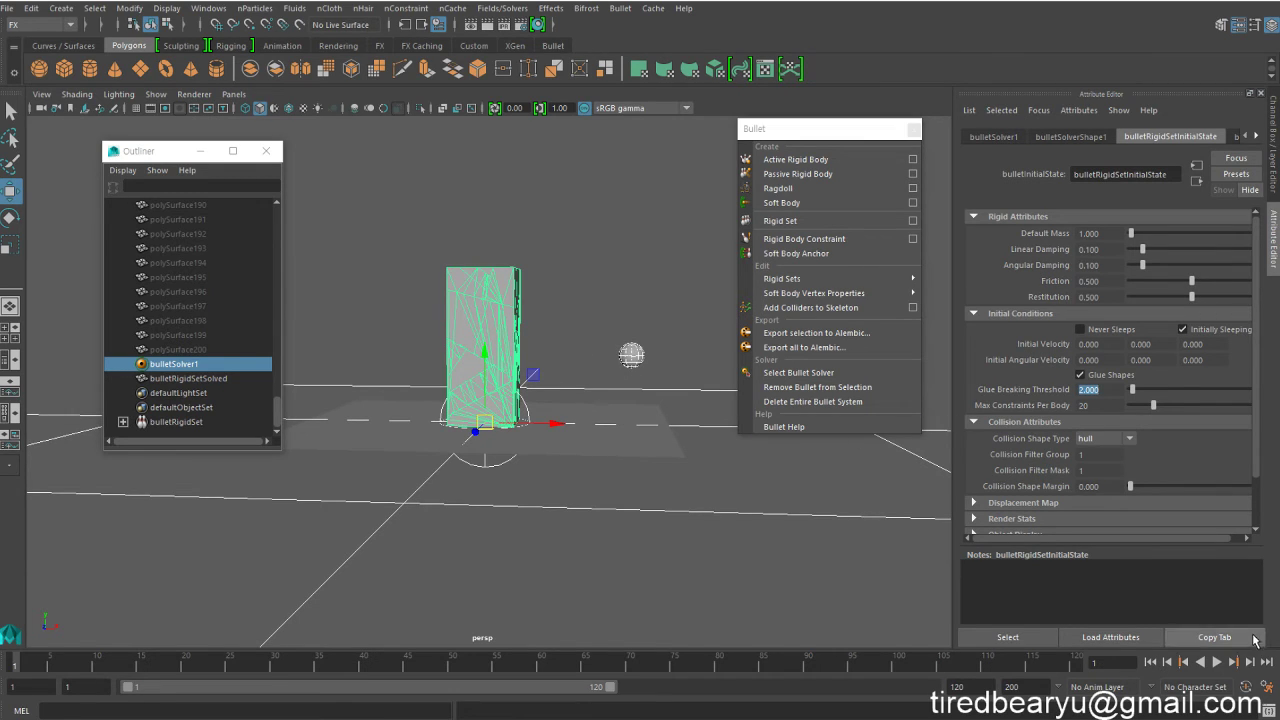
click(1218, 664)
click(1218, 664)
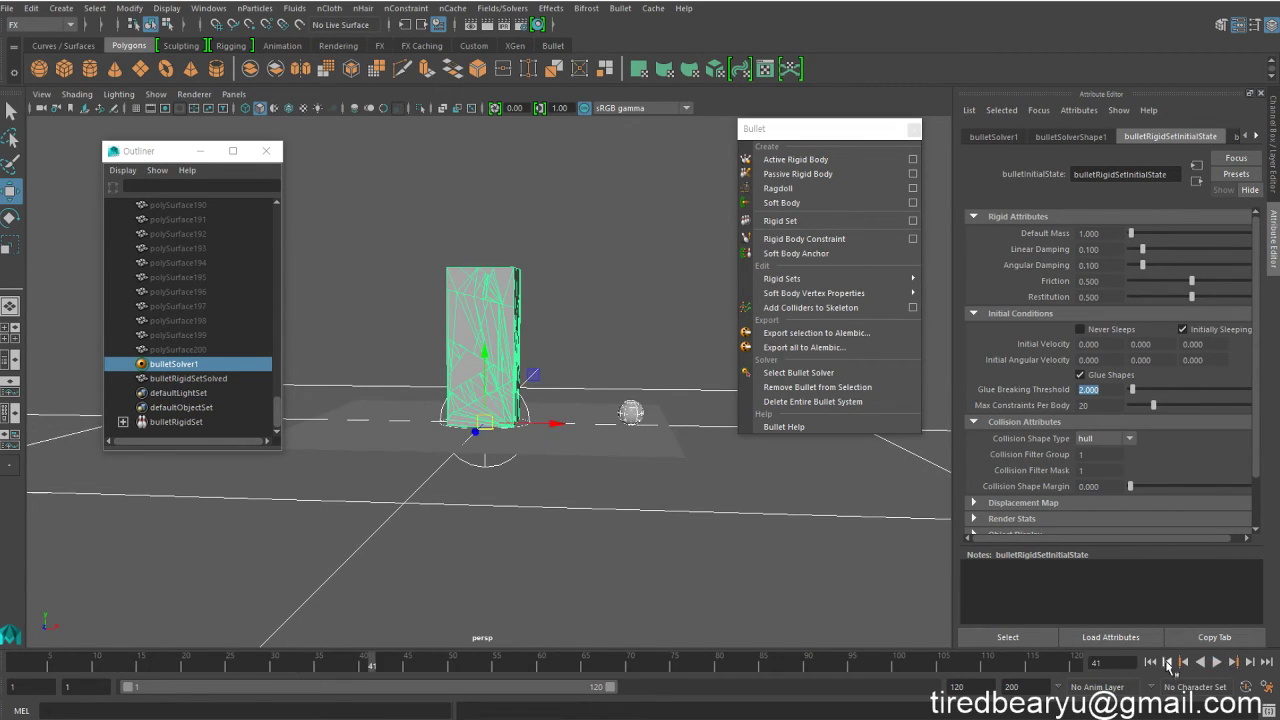
- Return to the first frame and marquee-select the sphere to show pSphereShape1
key(alt+shift+v)
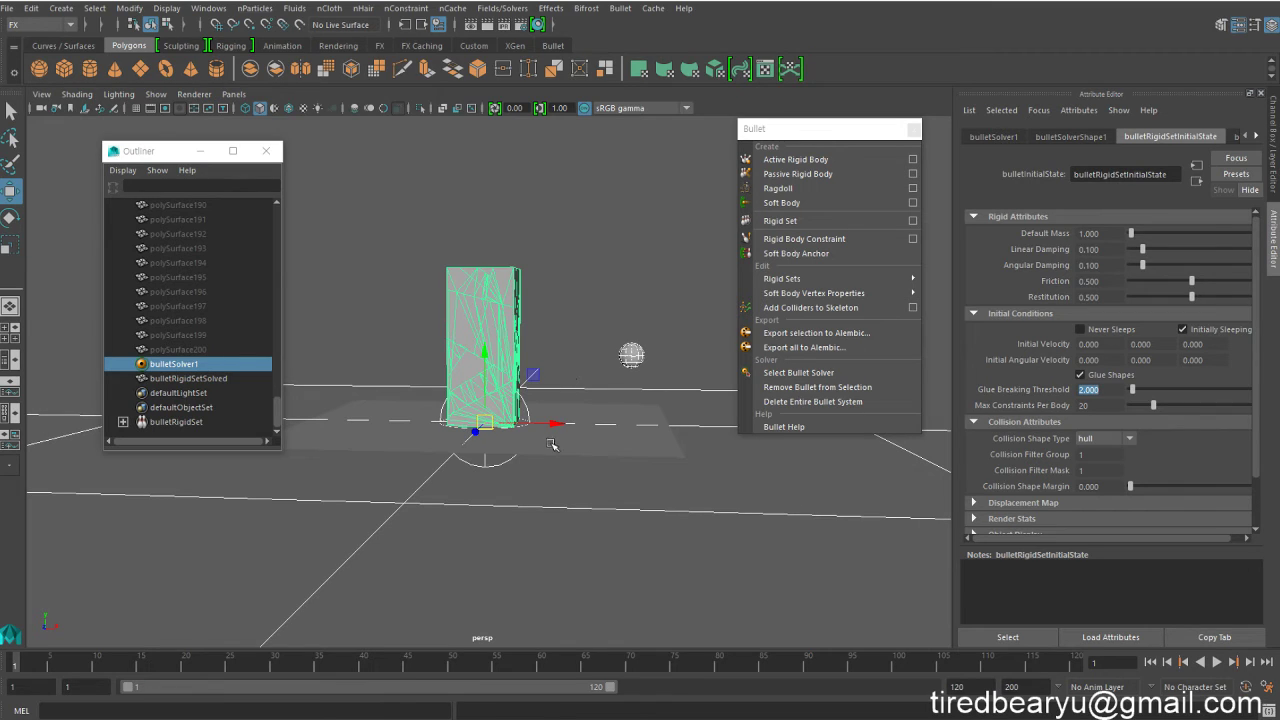
click(568, 277)
drag(580, 296, 680, 383)
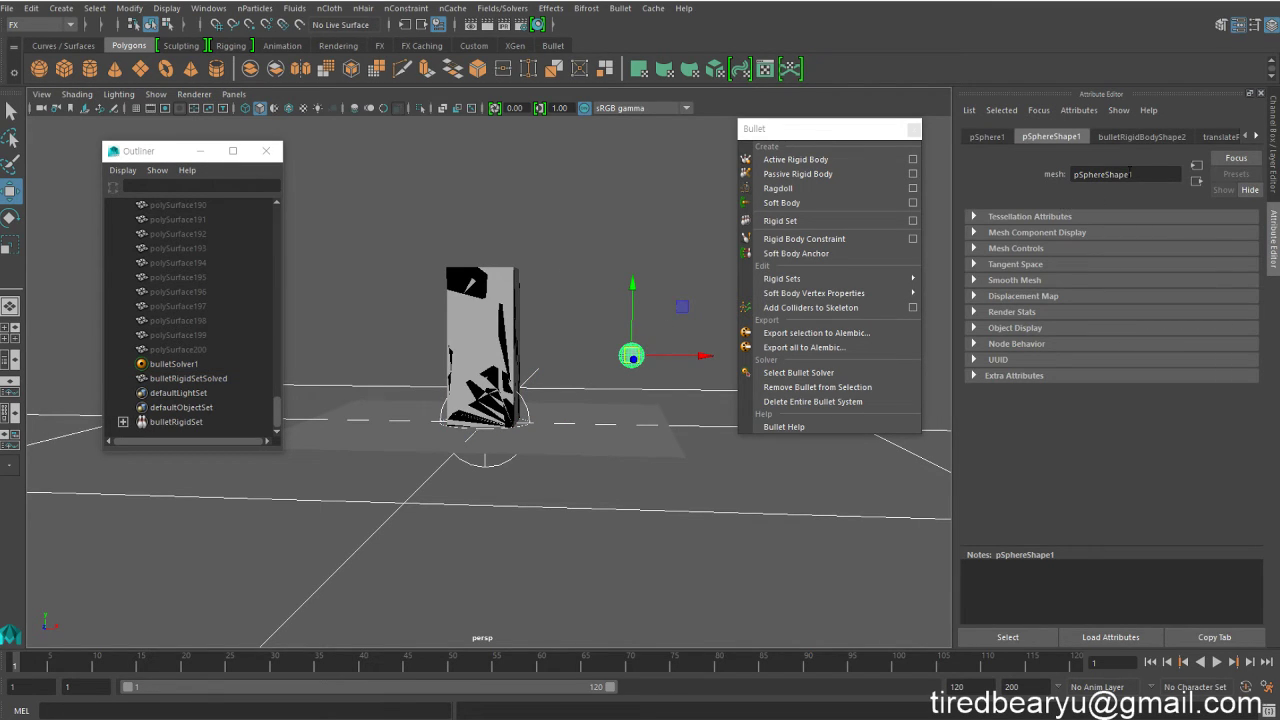
- Set the sphere's bulletRigidBodyShape2 Initial Velocity X to -50
click(1142, 137)
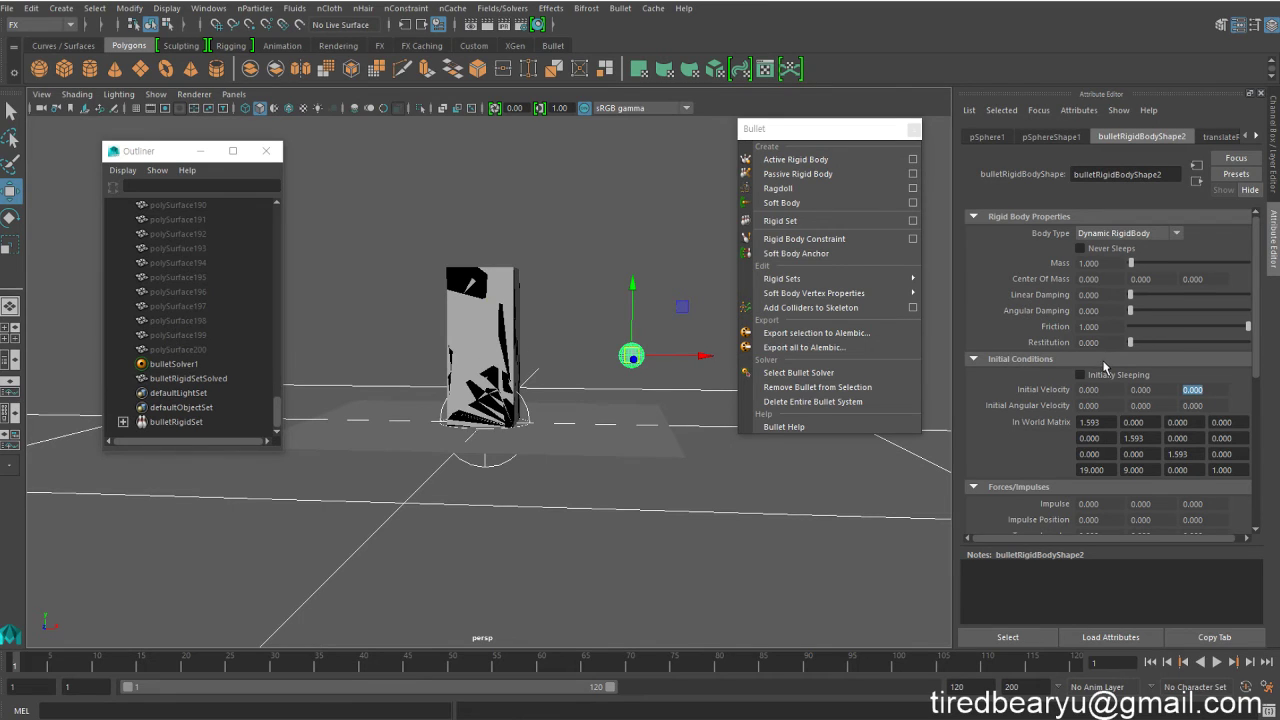
click(1090, 390)
text(5)
key(Return)
text(50)
key(Return)
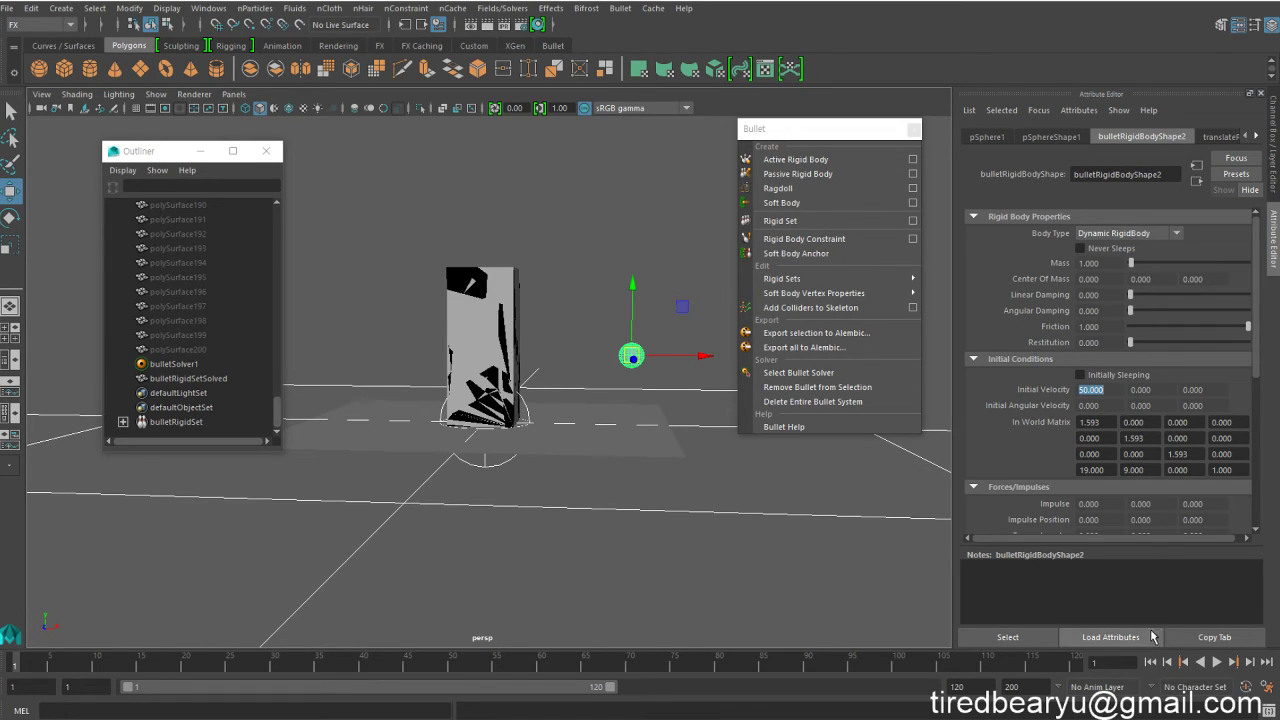
- Preview the sphere's -50 sideways launch over several play-and-rewind runs, ending at frame 1
click(1217, 662)
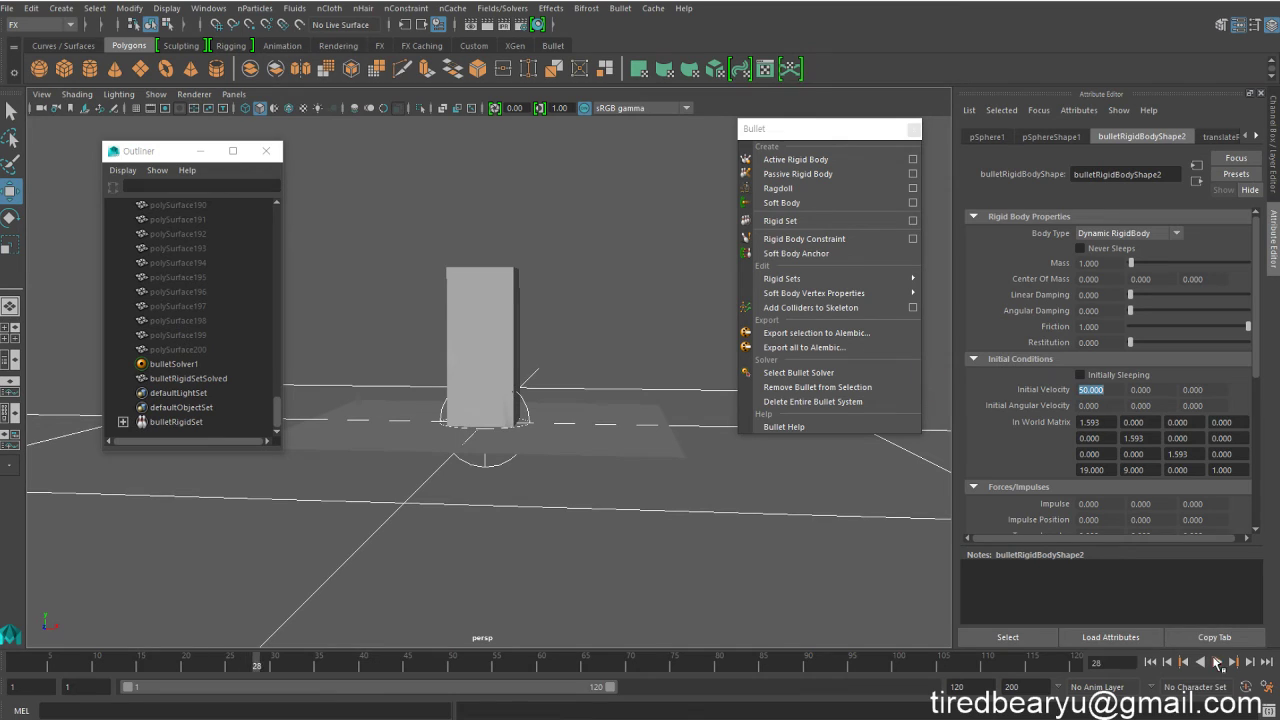
click(1150, 662)
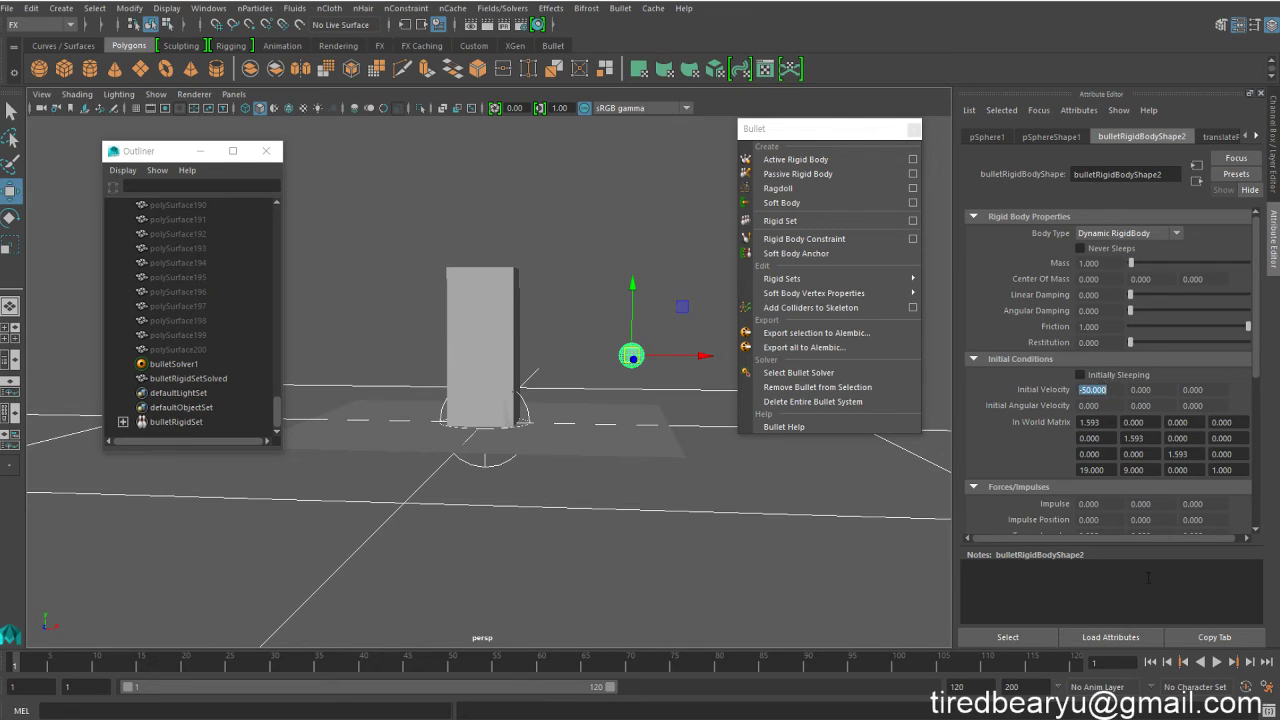
click(1219, 663)
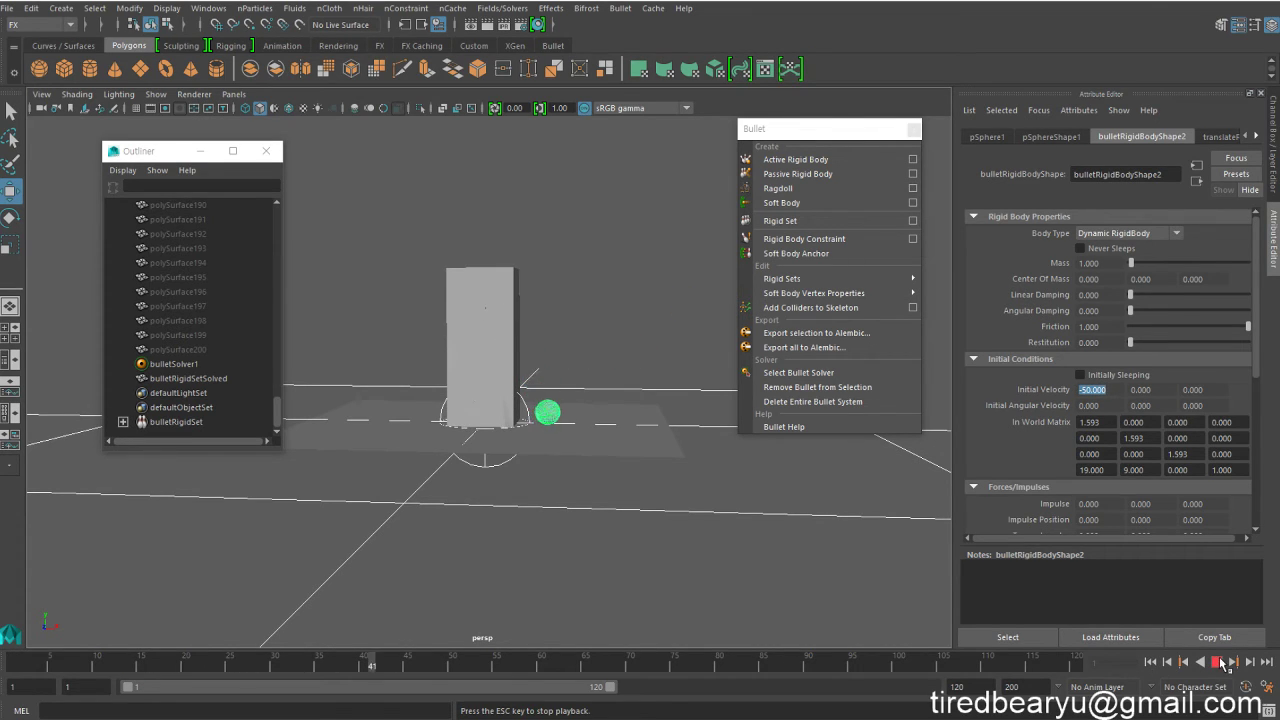
click(1150, 663)
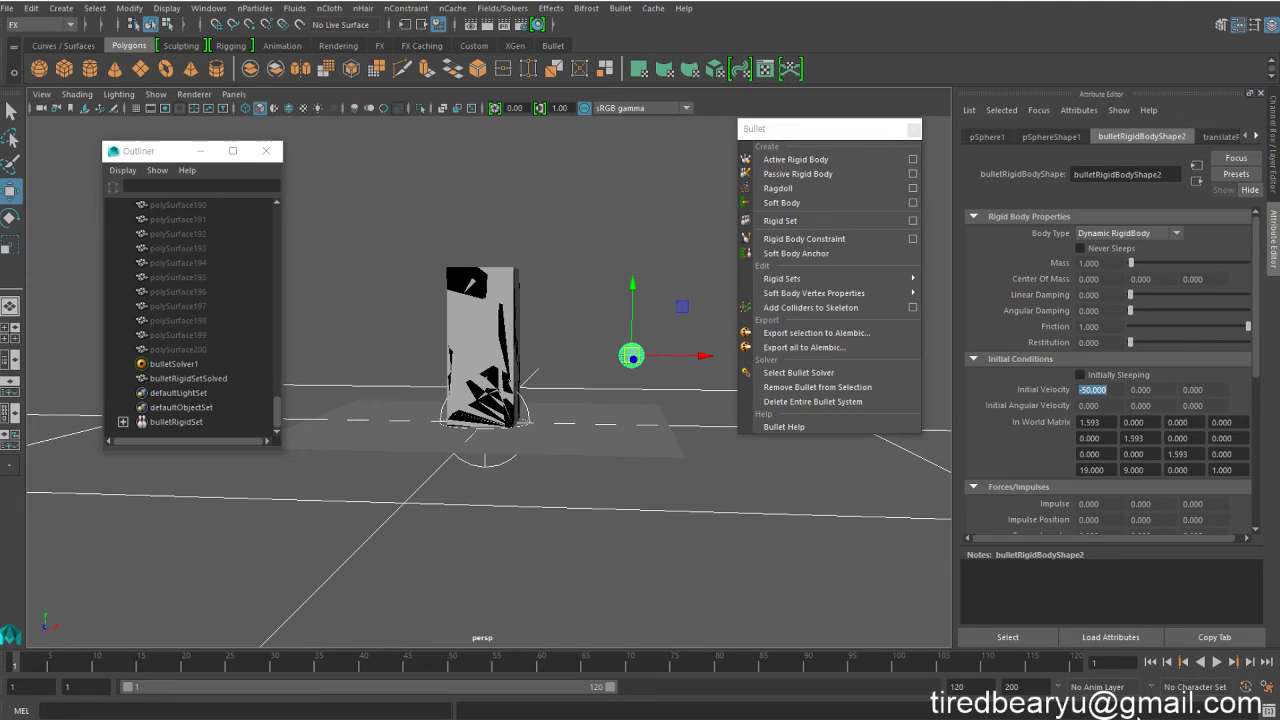
click(1217, 661)
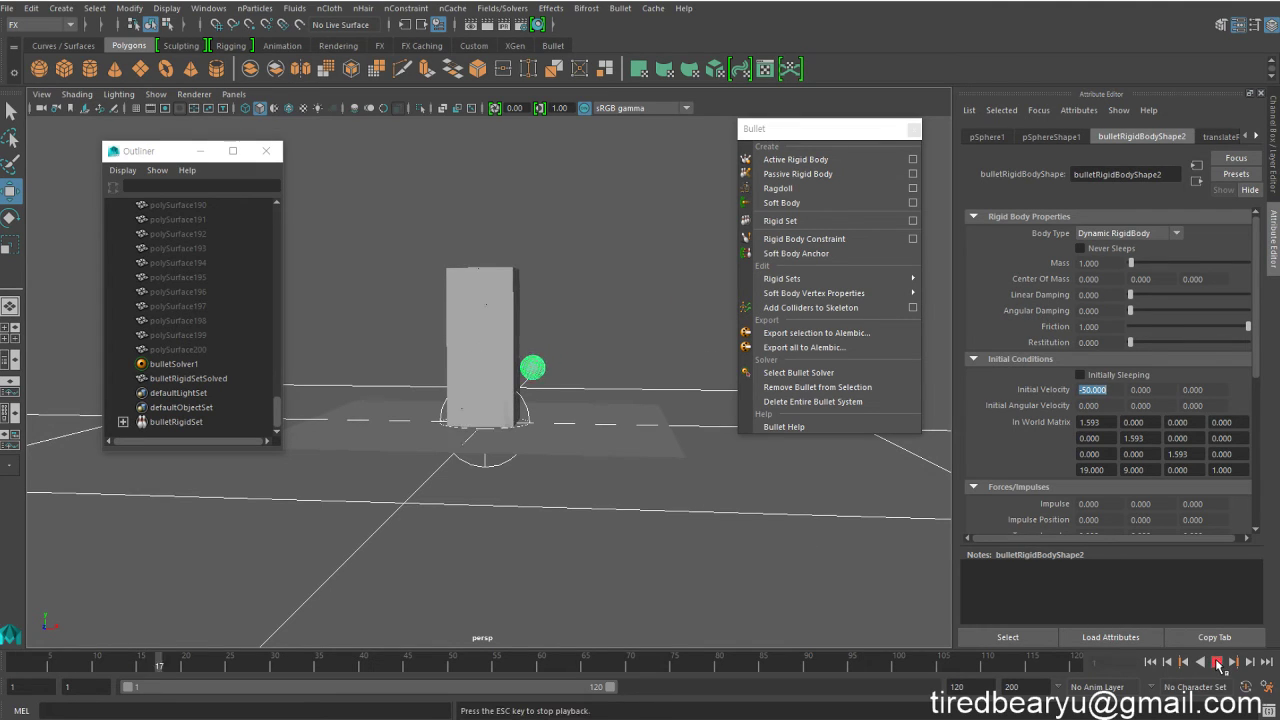
click(1217, 661)
click(1150, 663)
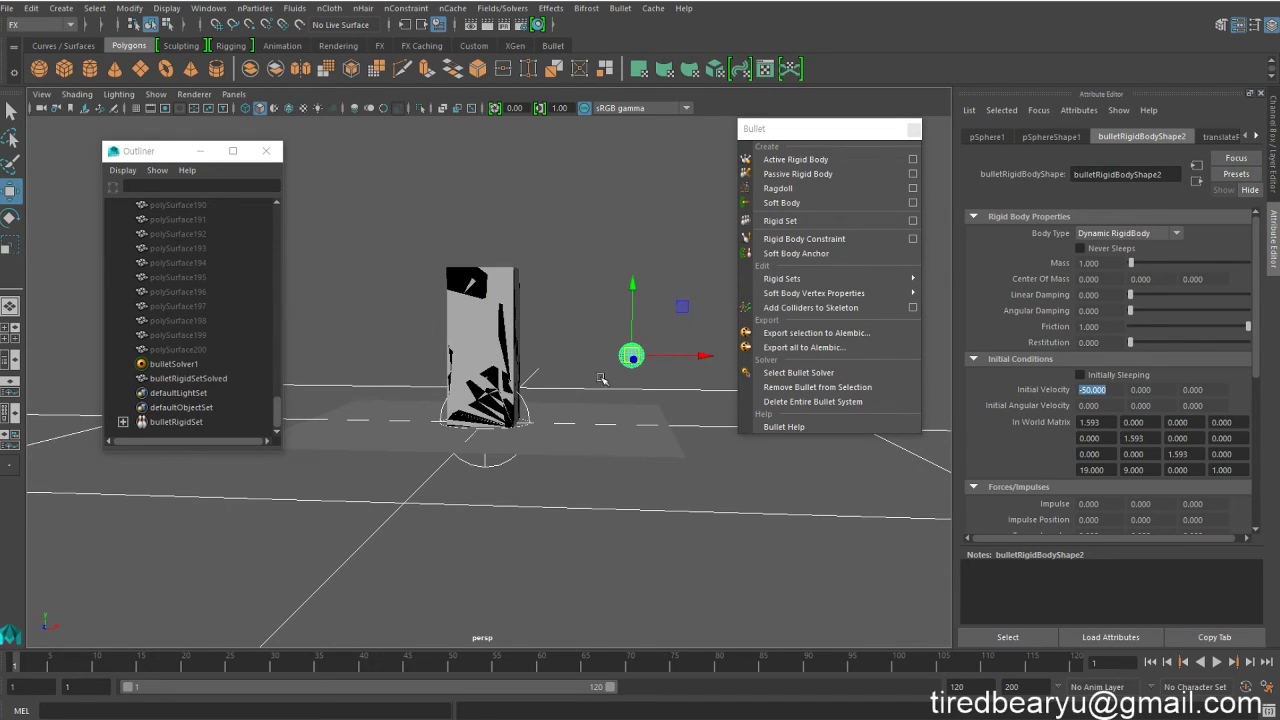
- Set the sphere's Mass to 50 and test-play the impact, rewinding afterwards
click(1109, 263)
text(50)
key(Return)
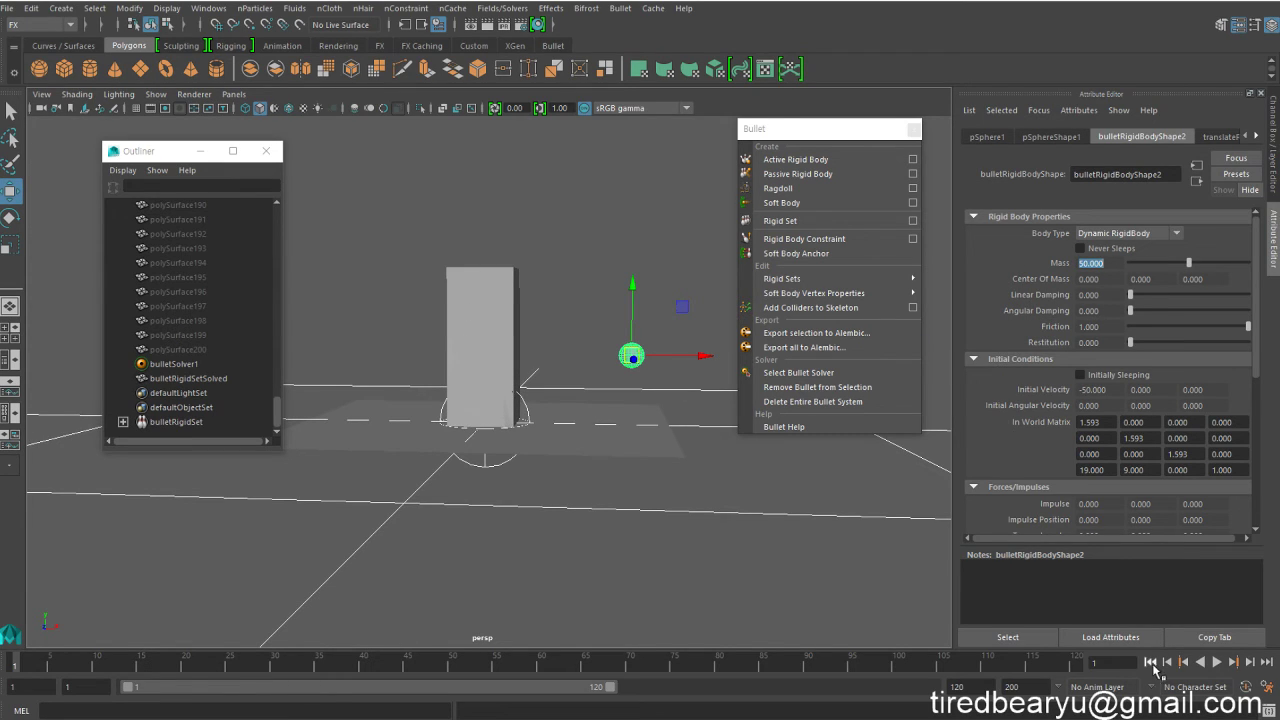
click(1217, 663)
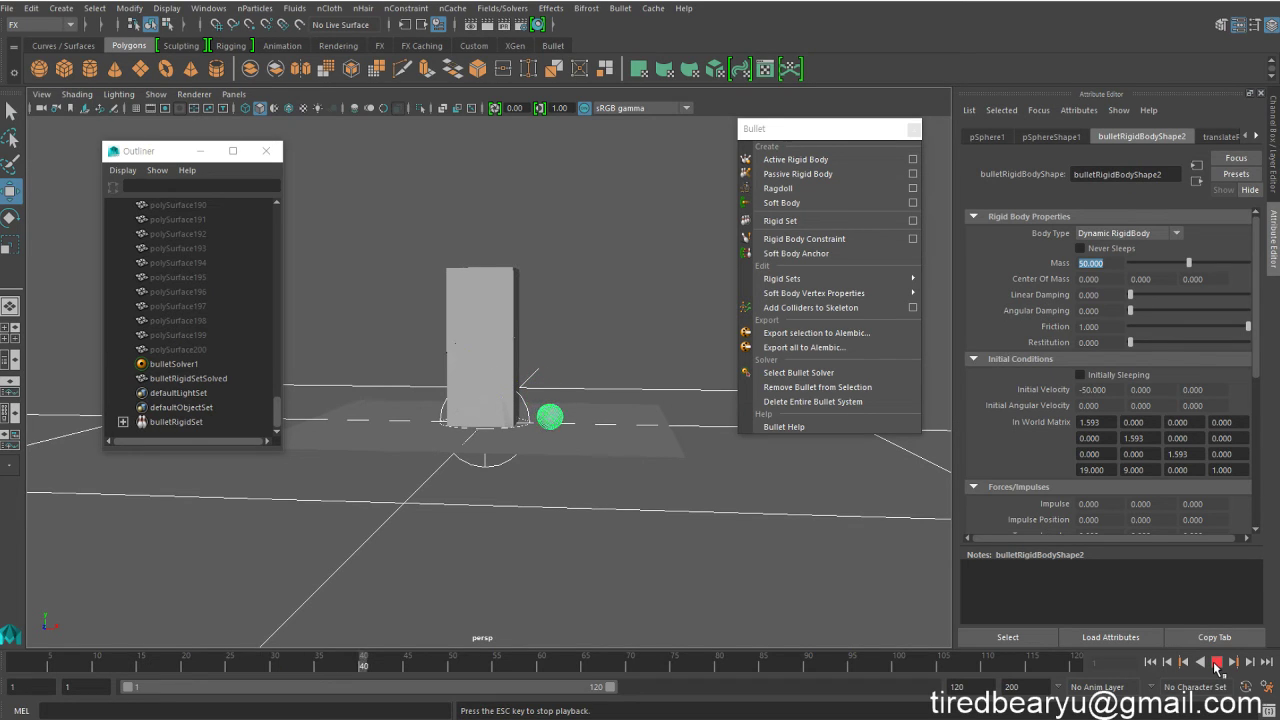
click(1150, 662)
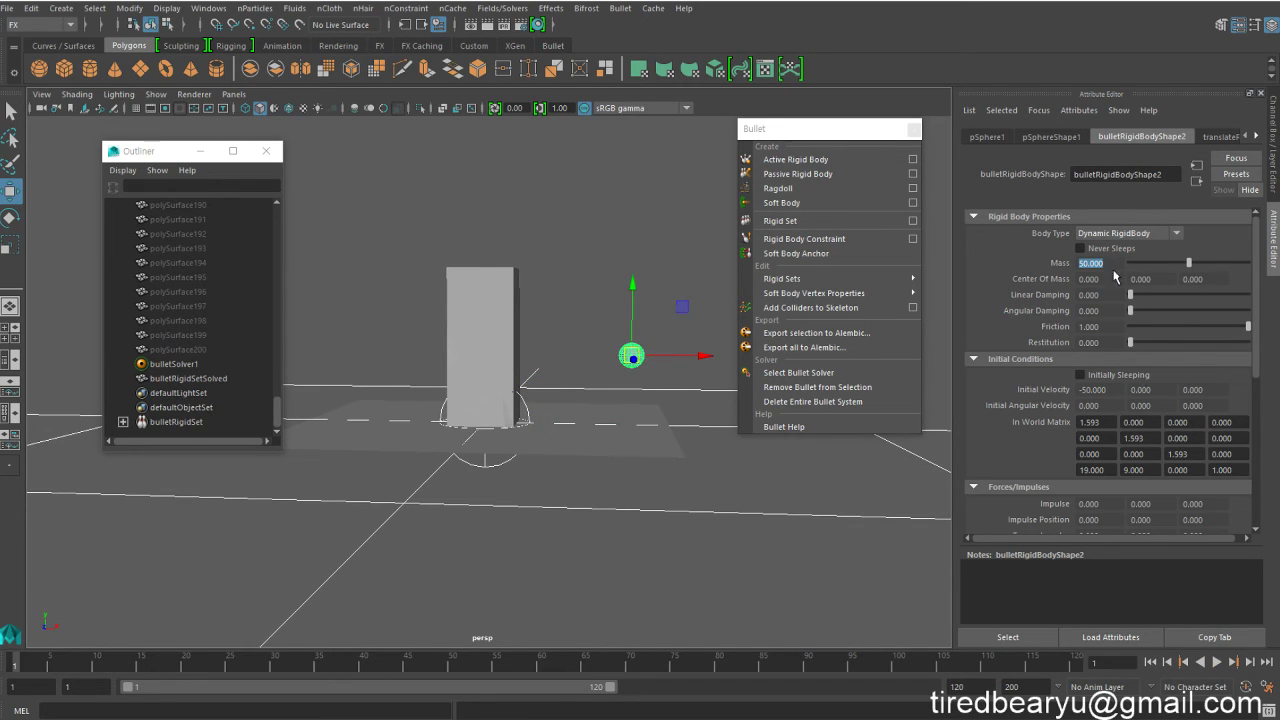
- Raise the sphere's Mass to 100 and inspect the impact from above
text(100)
key(Return)
click(1217, 663)
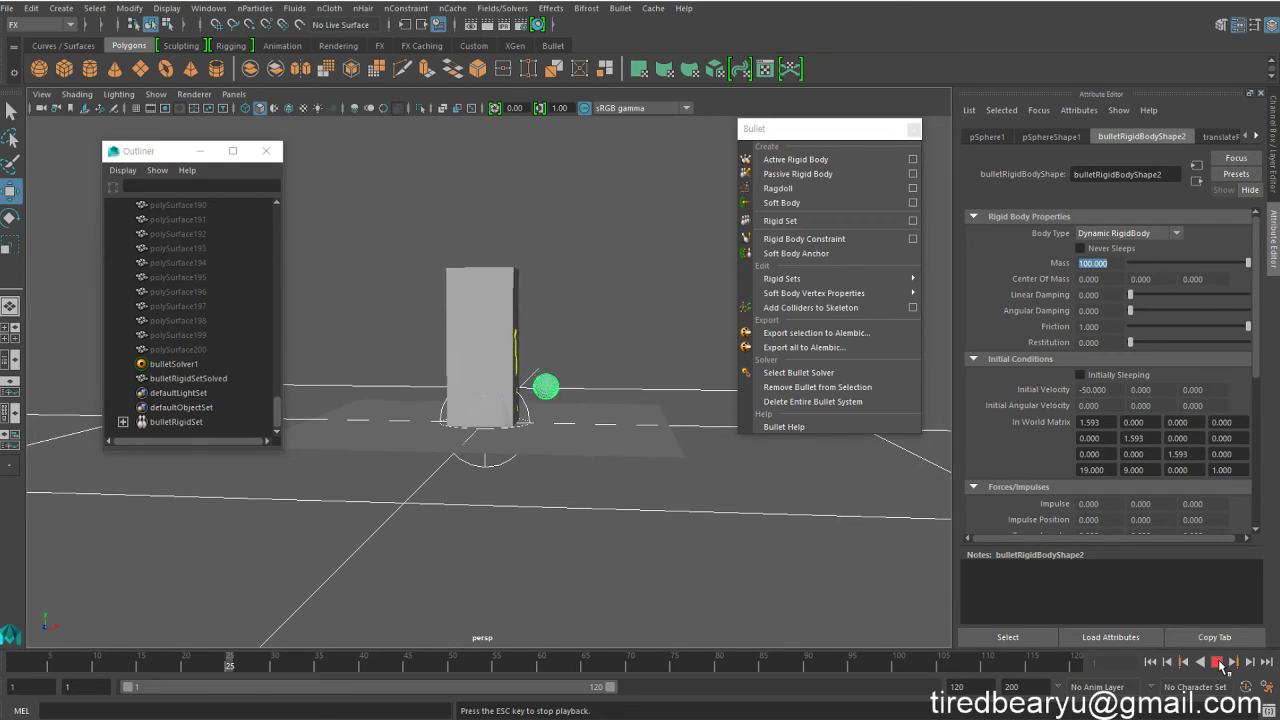
click(1219, 664)
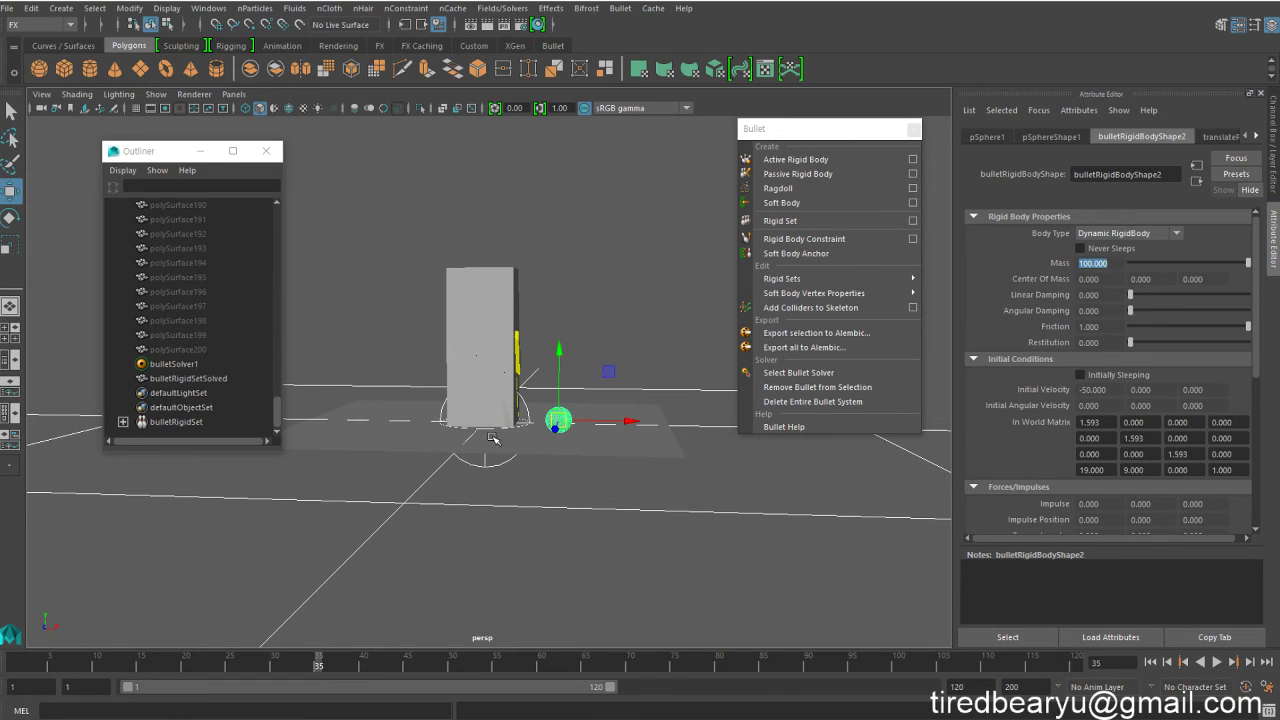
alt+drag(492, 438, 470, 446)
- Move the camera closer to the pillar and preview the simulation, rewinding to frame 1
scroll(490, 460, up, 2)
scroll(513, 483, up, 2)
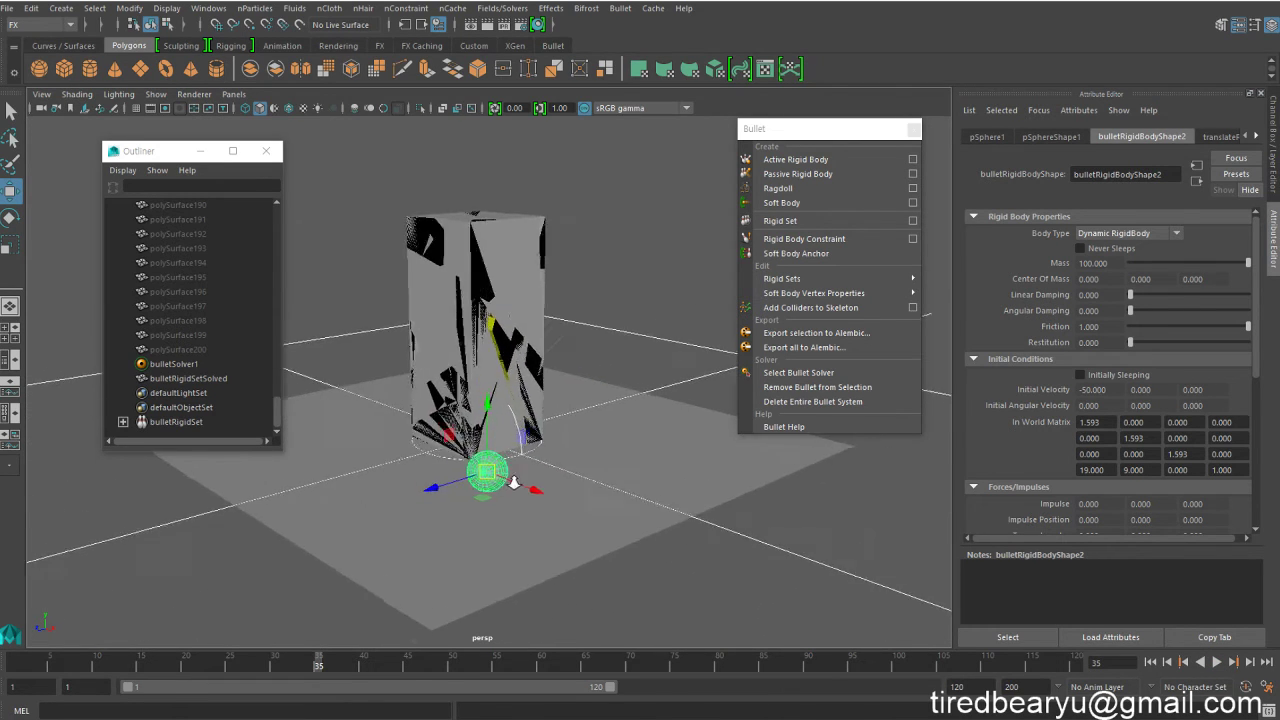
alt+drag(513, 483, 540, 483)
click(1150, 662)
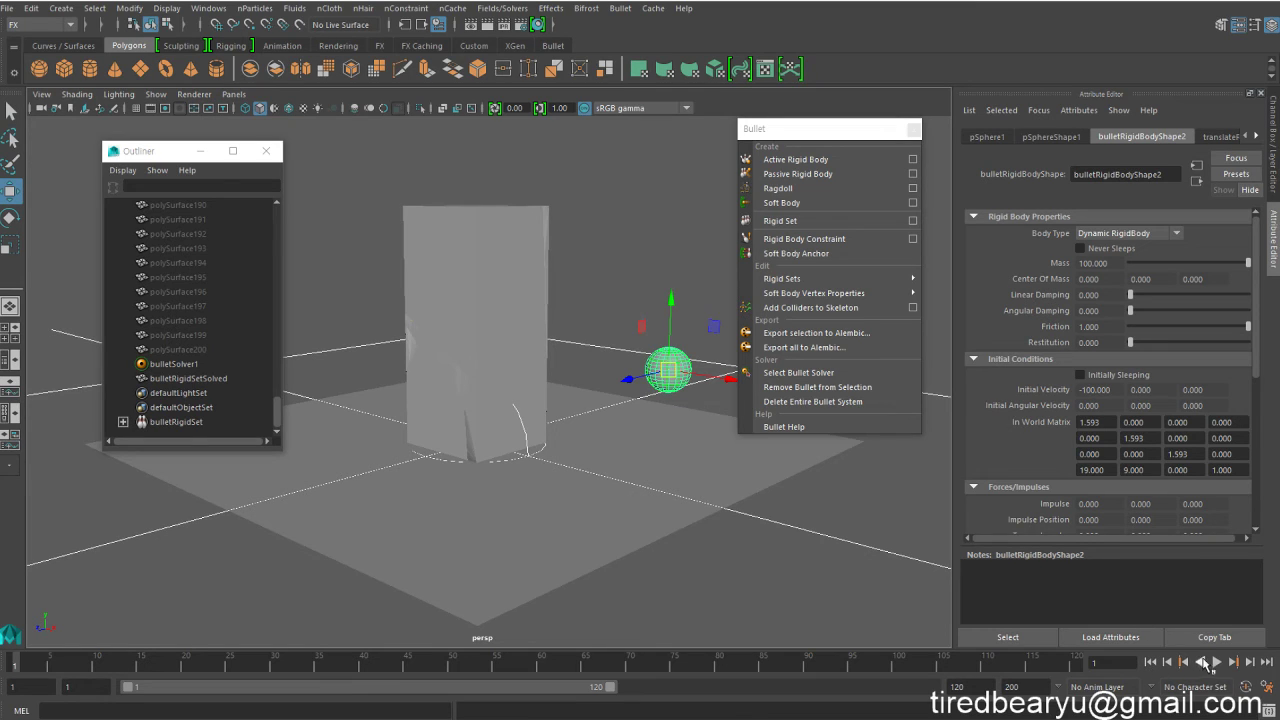
click(1216, 662)
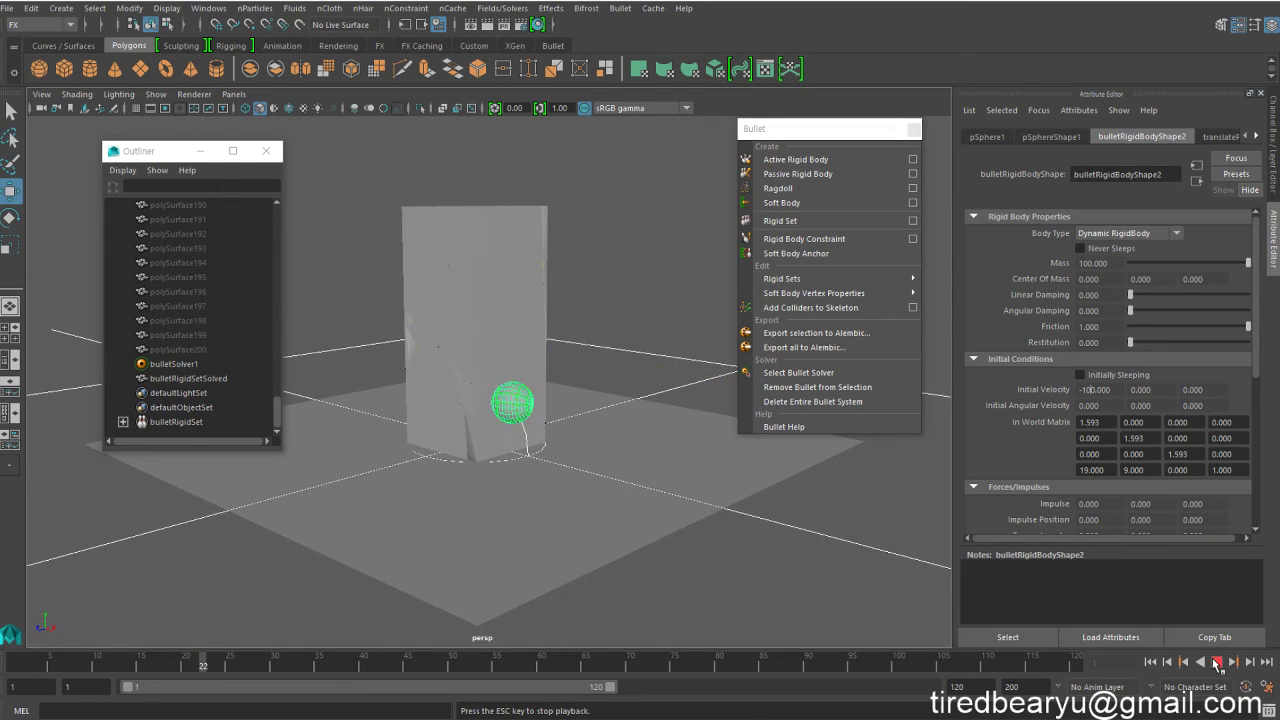
click(1216, 662)
click(1150, 663)
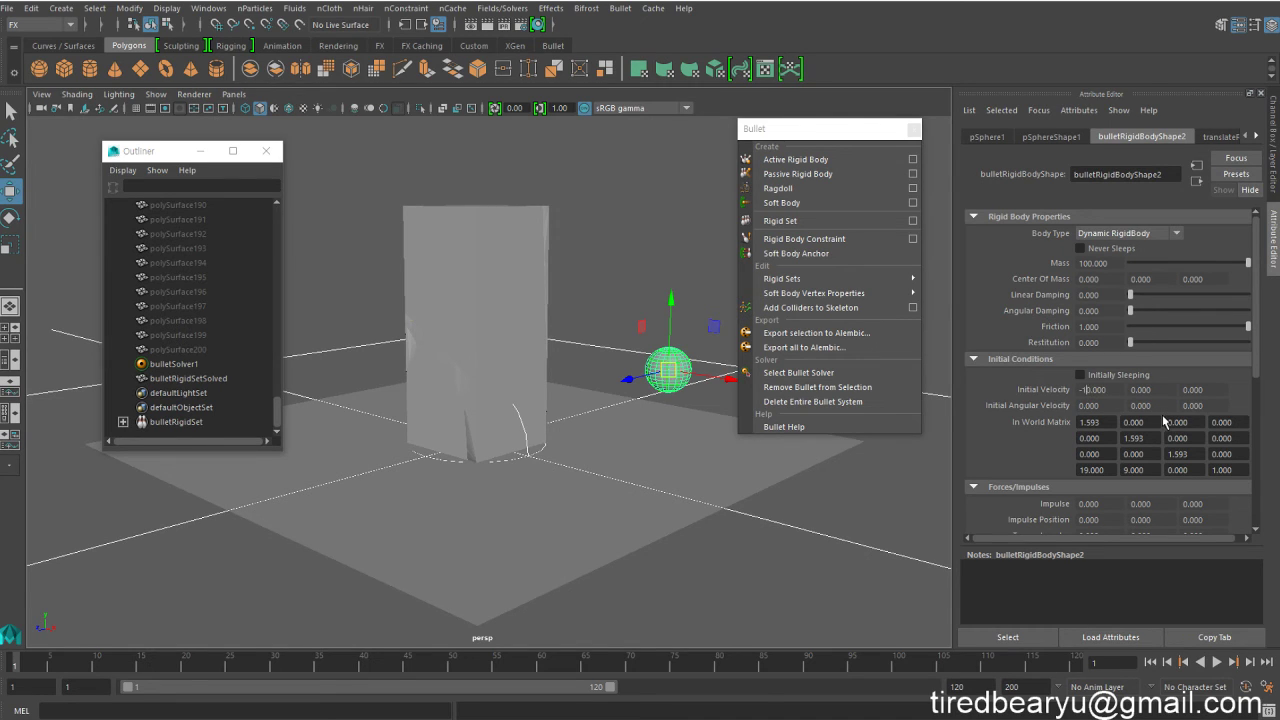
- Set Initial Velocity X to -100 and preview the faster sphere knocking shards loose
text(00)
key(Return)
click(1216, 662)
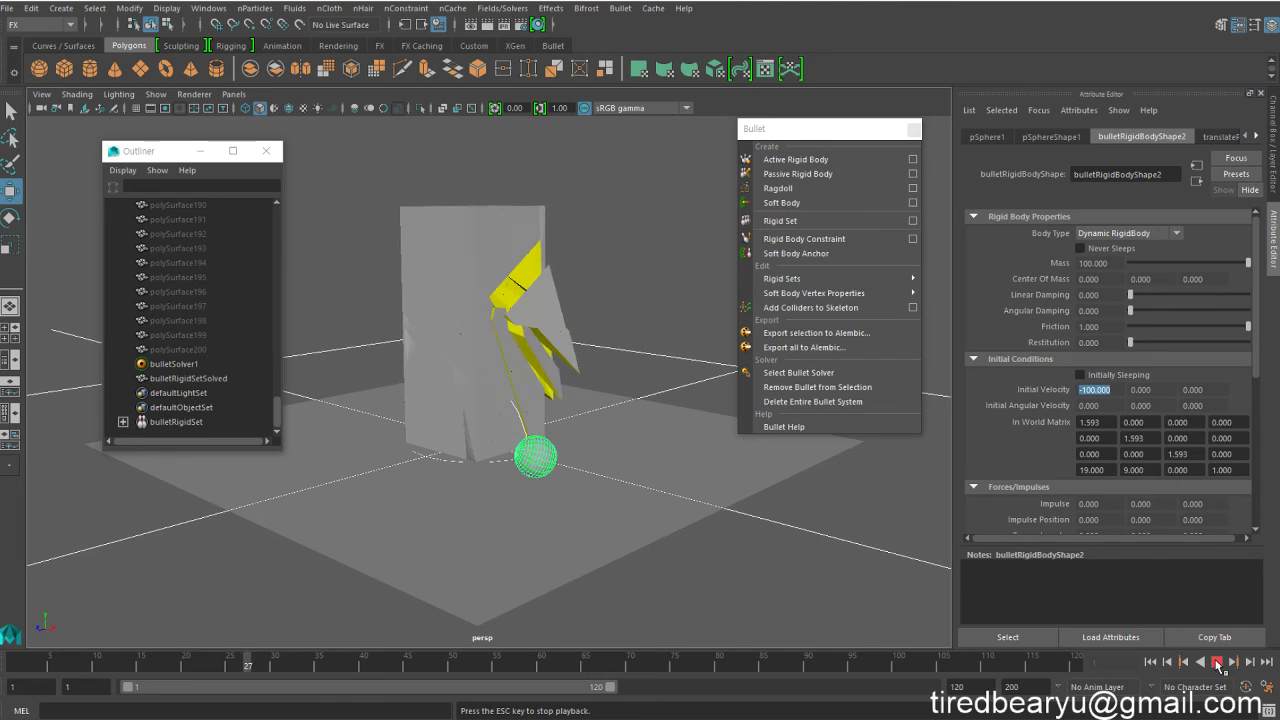
click(1218, 664)
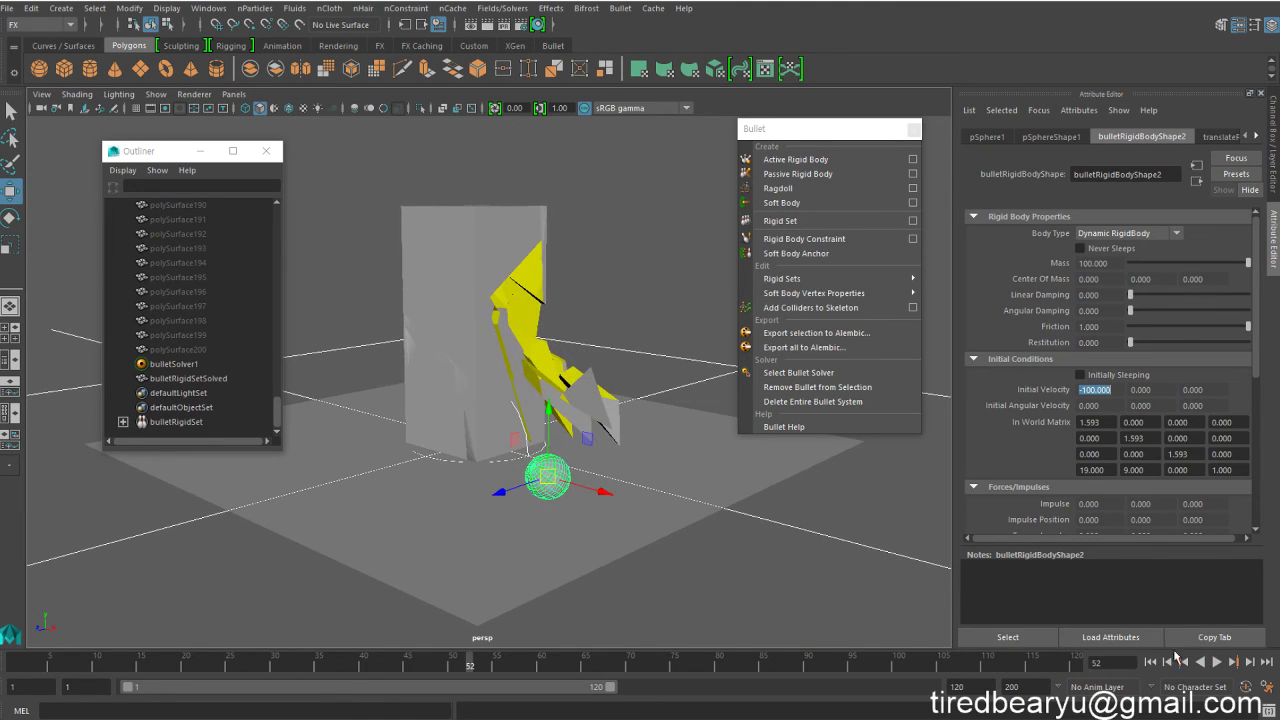
click(1150, 662)
- Set the sphere's Mass to 500 and preview the pillar shattering, rewinding afterwards
click(1123, 279)
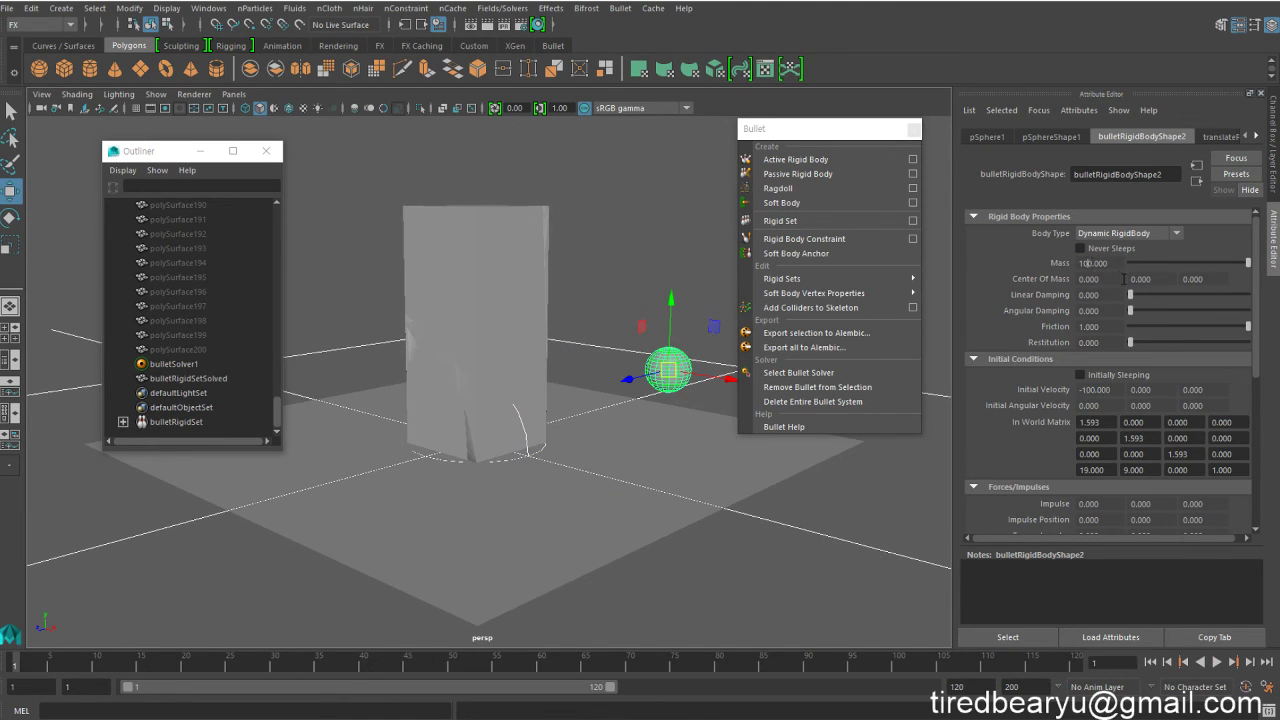
text(5)
key(Return)
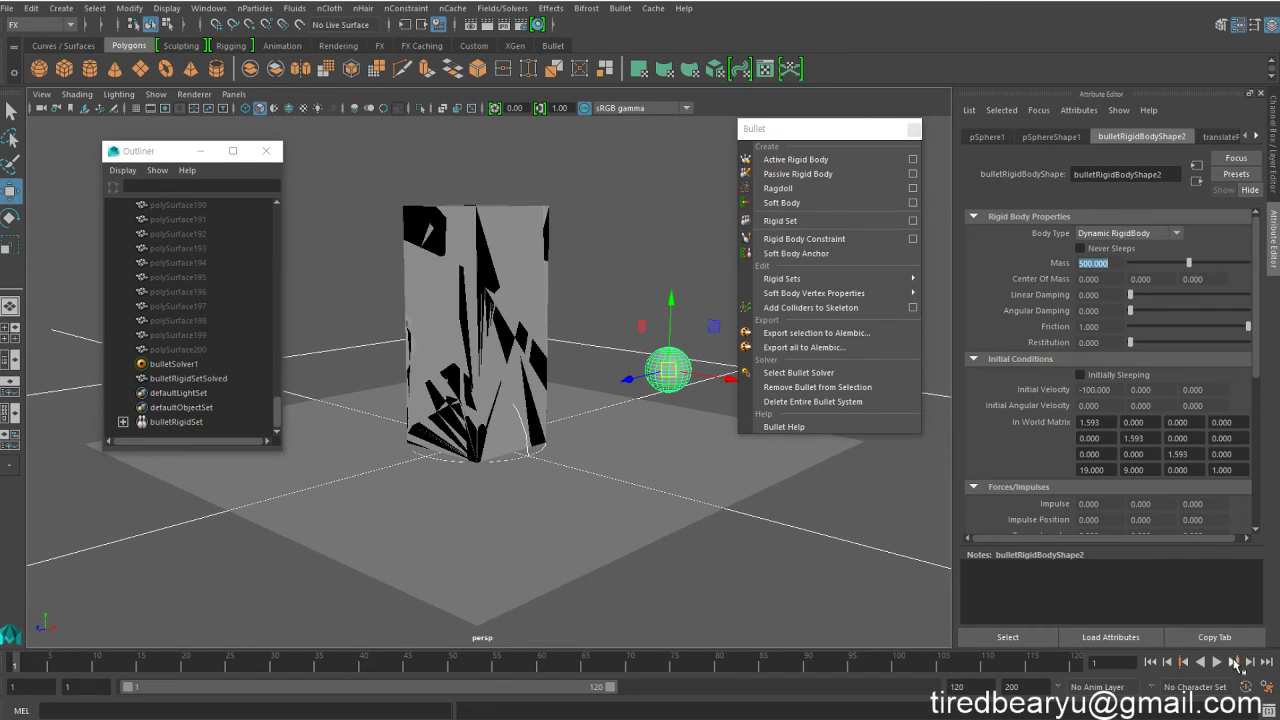
click(1217, 662)
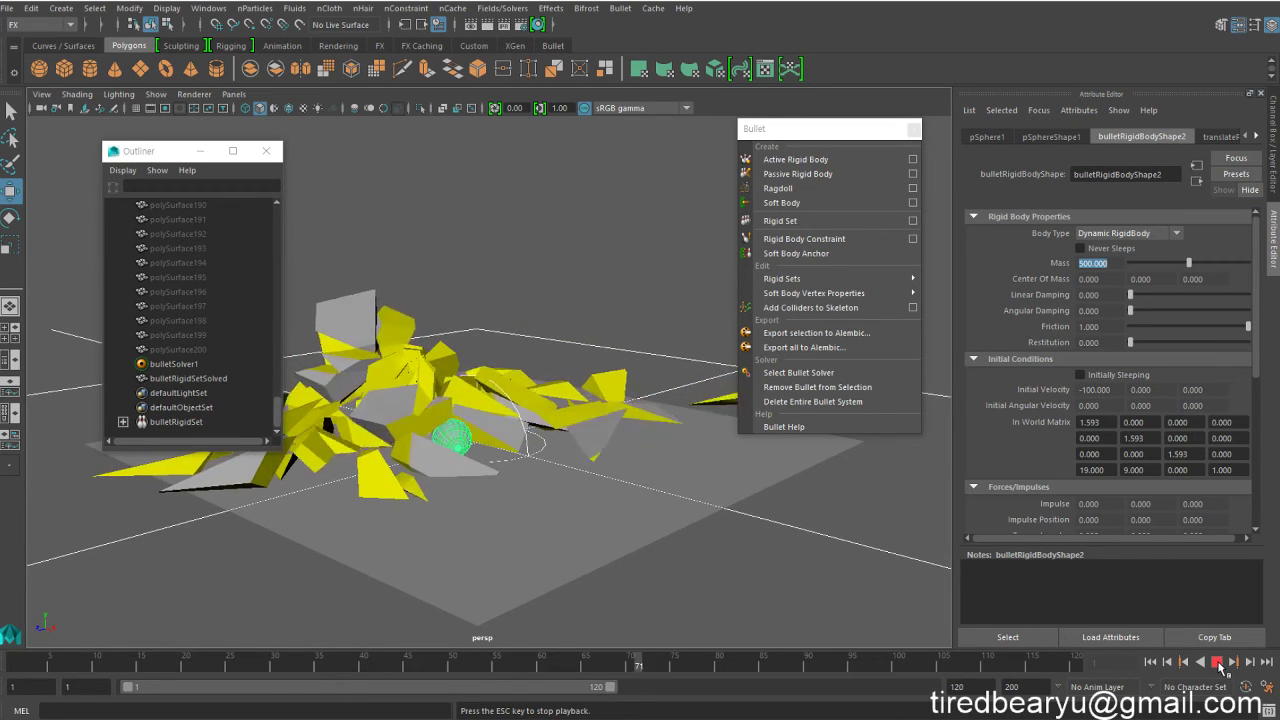
click(1217, 662)
click(1151, 663)
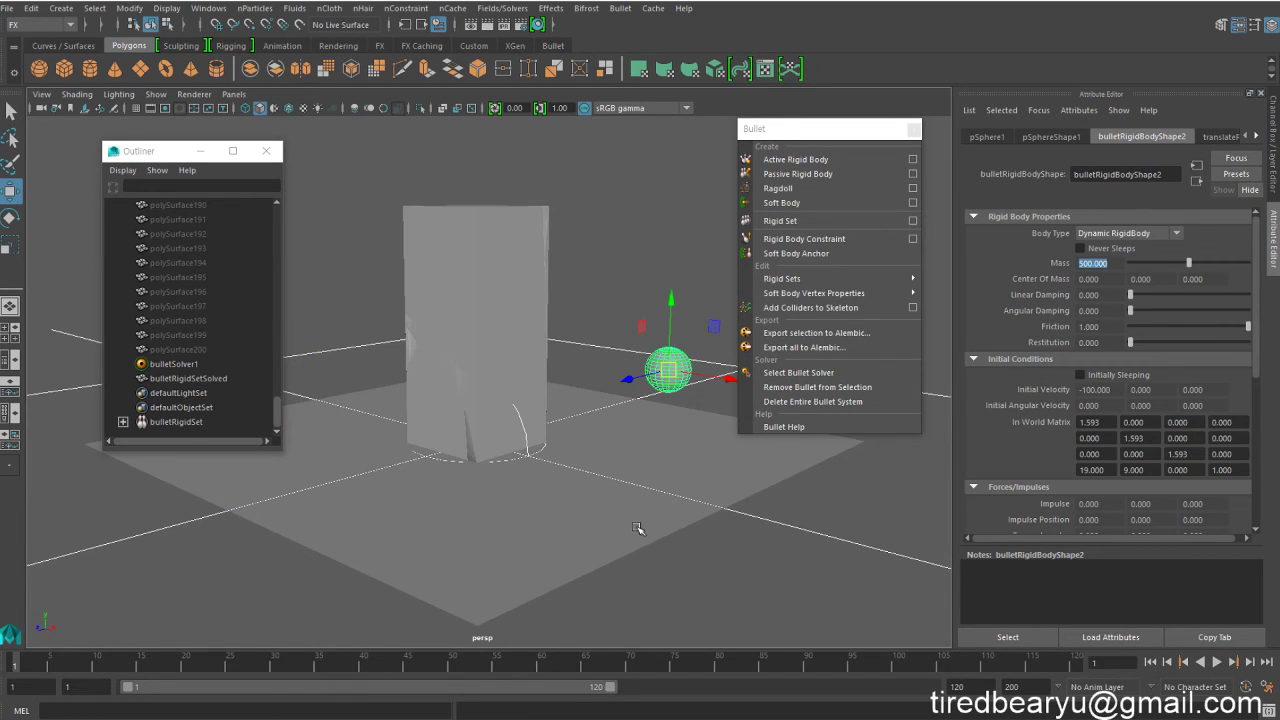
- Replay the shatter from a lower side view, rewind, and select the pillar's shards
mouse_move(606, 507)
alt+mouse_down()
mouse_move(600, 477)
mouse_move(620, 481)
alt+mouse_up()
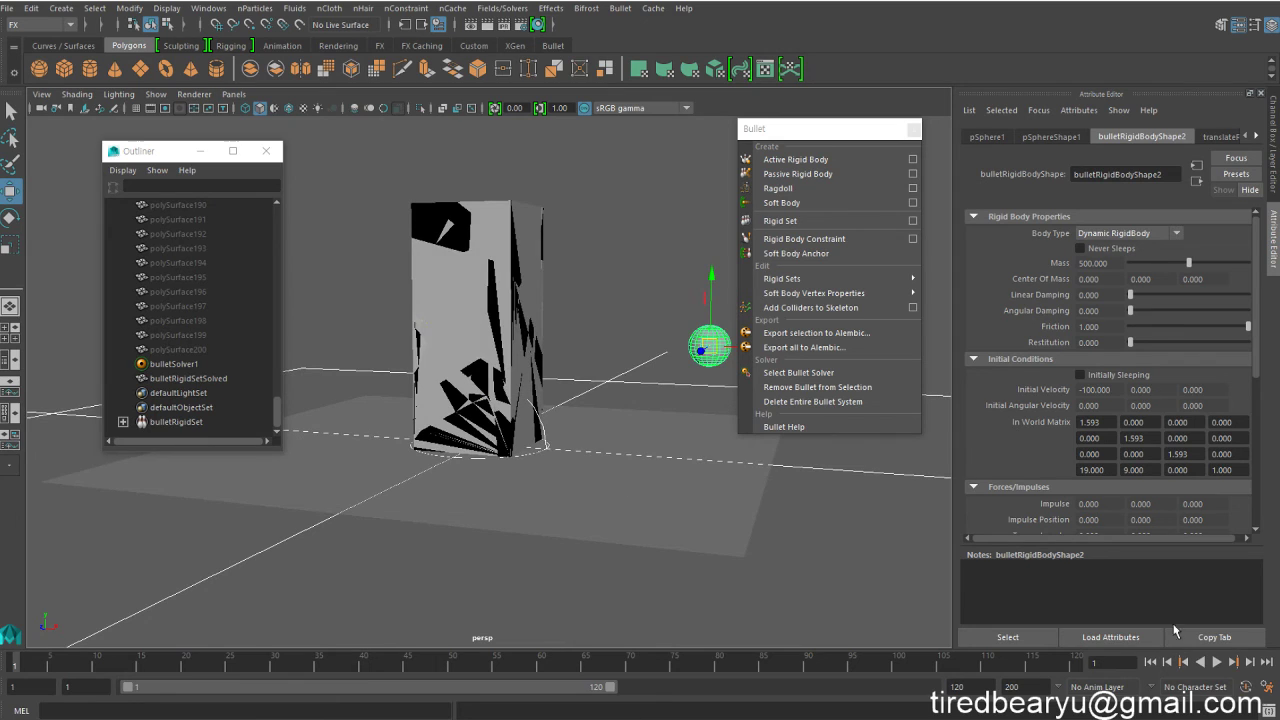
click(1215, 662)
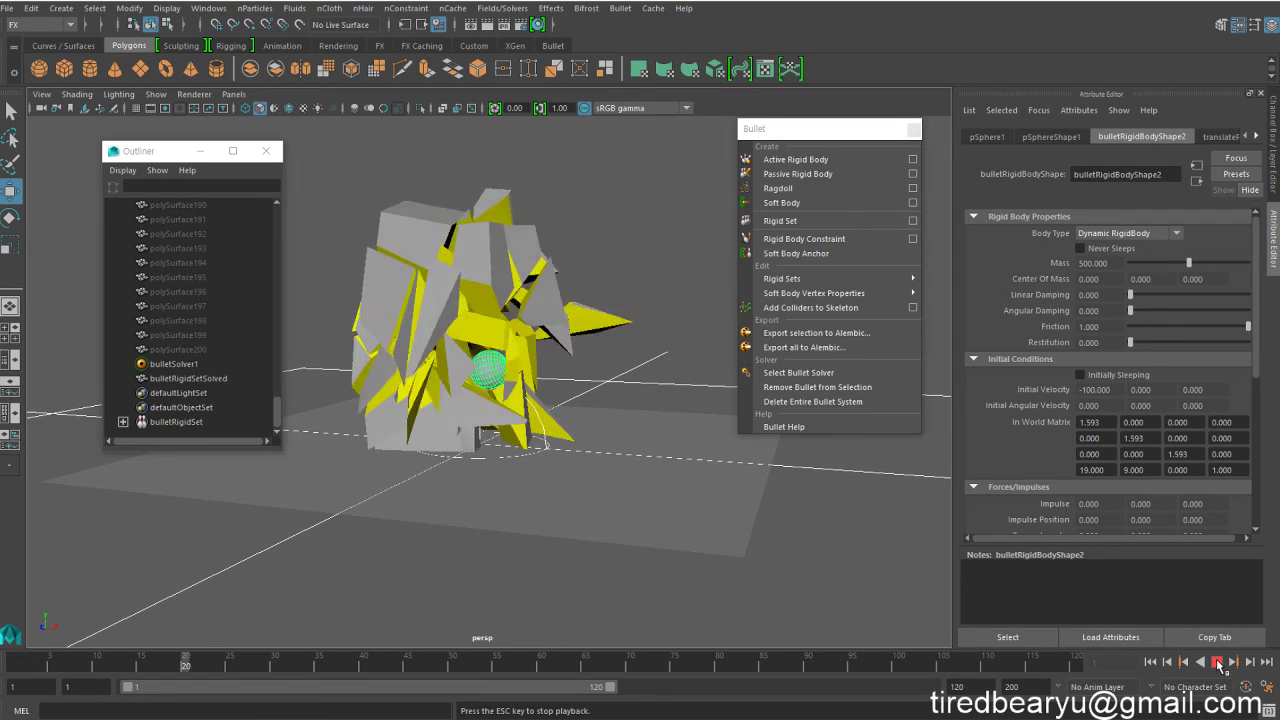
click(1217, 662)
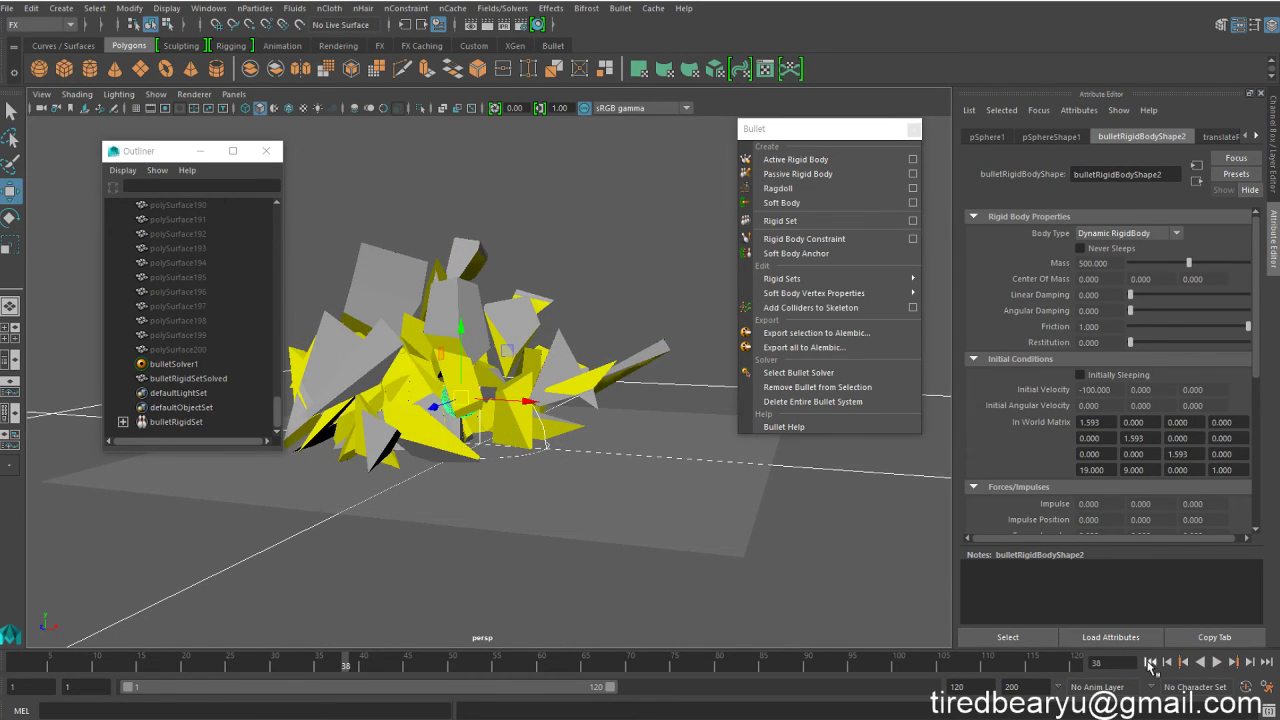
click(1150, 662)
click(510, 292)
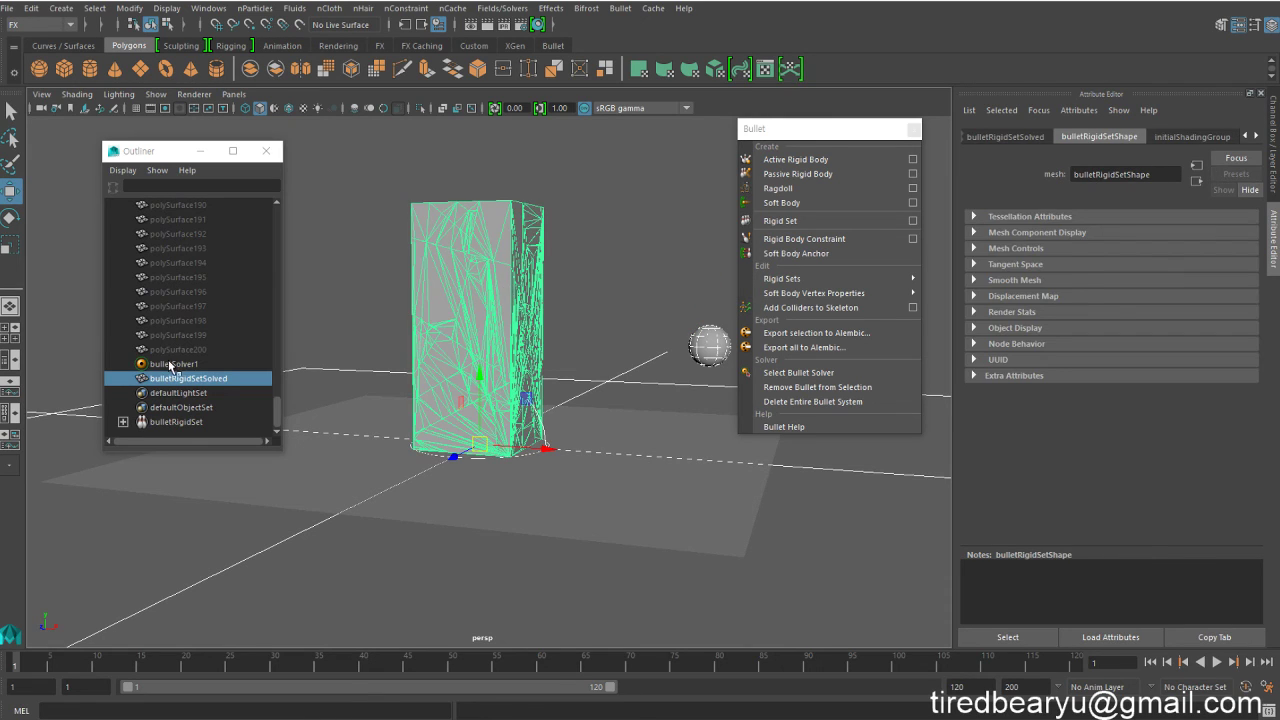
- Set Glue Breaking Threshold to 10 in bulletRigidSetInitialState and preview the break
click(175, 364)
click(1152, 138)
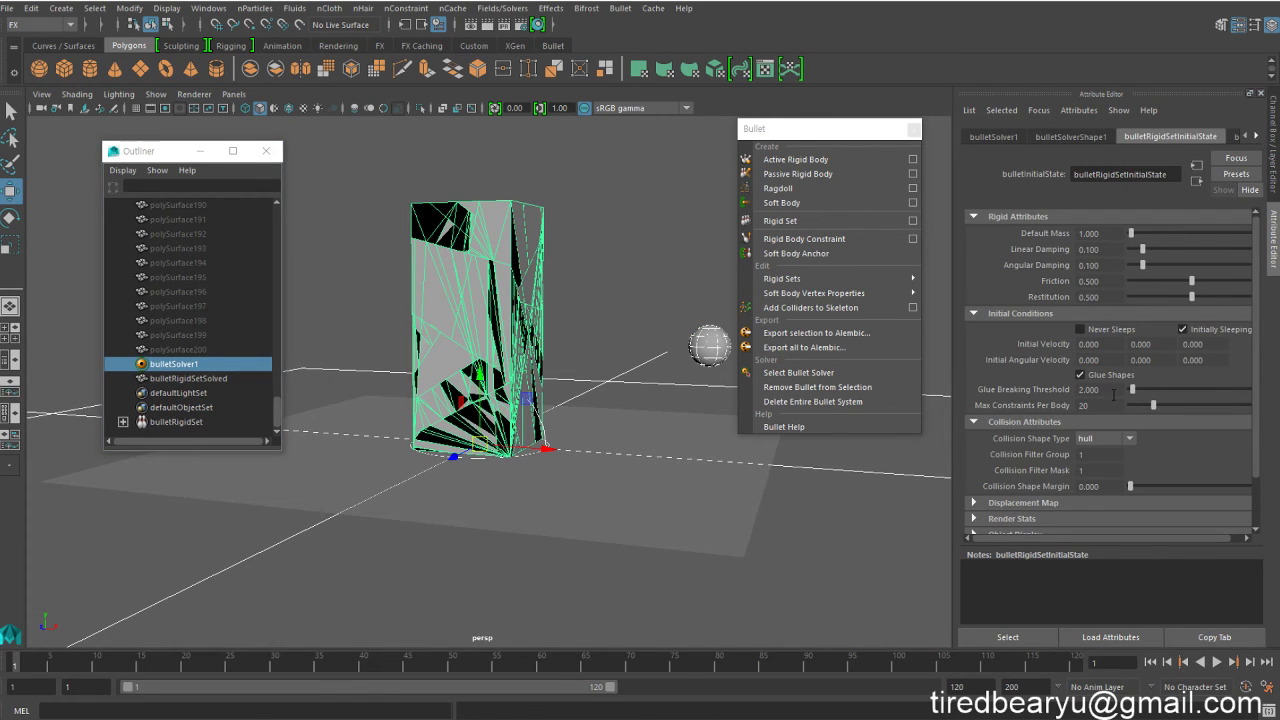
text(10)
key(Return)
click(1216, 662)
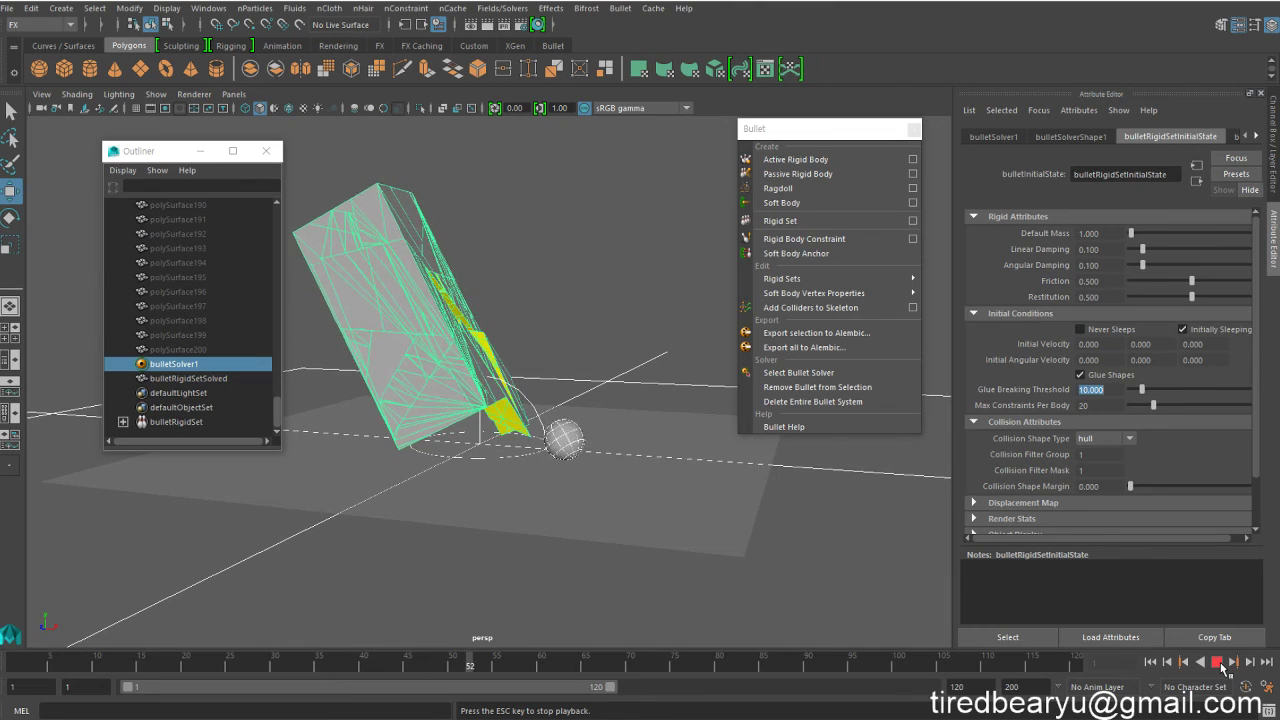
click(1216, 662)
click(1150, 662)
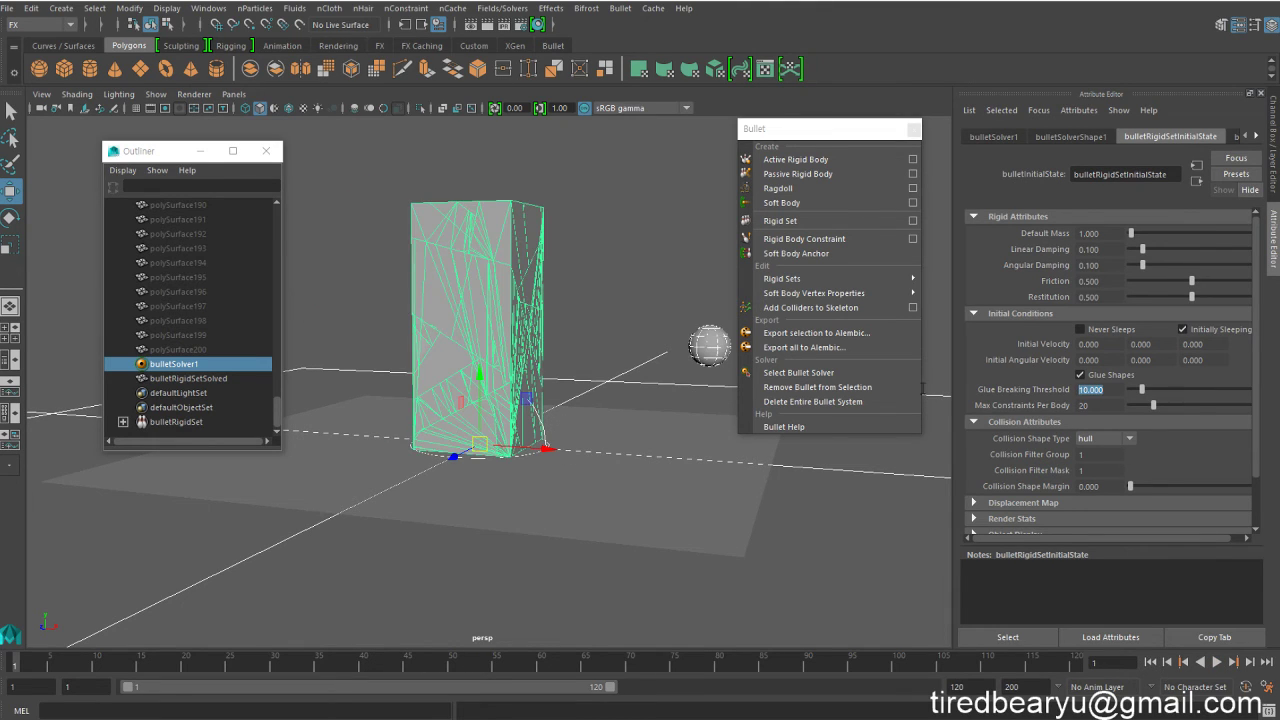
- Lower Glue Breaking Threshold to 5 and inspect the scattered fragments at frame 74
text(5)
key(Return)
click(1218, 662)
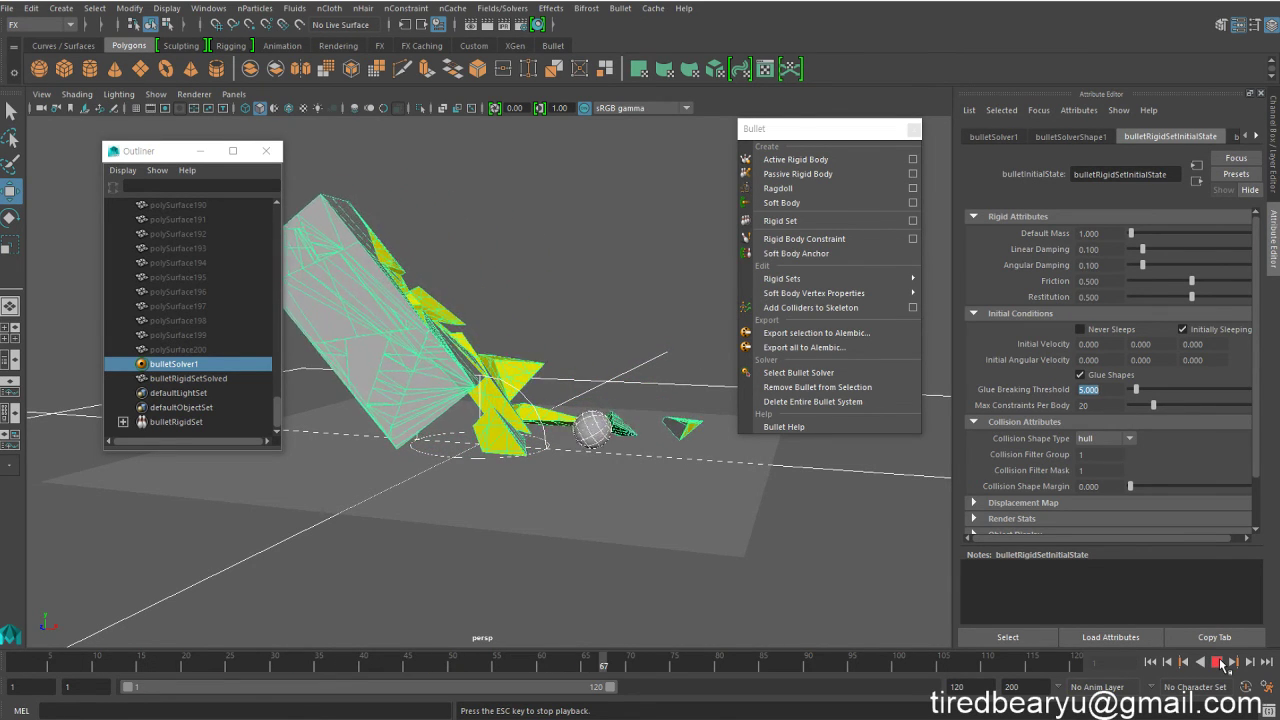
click(1217, 662)
alt+drag(488, 410, 822, 476)
click(751, 462)
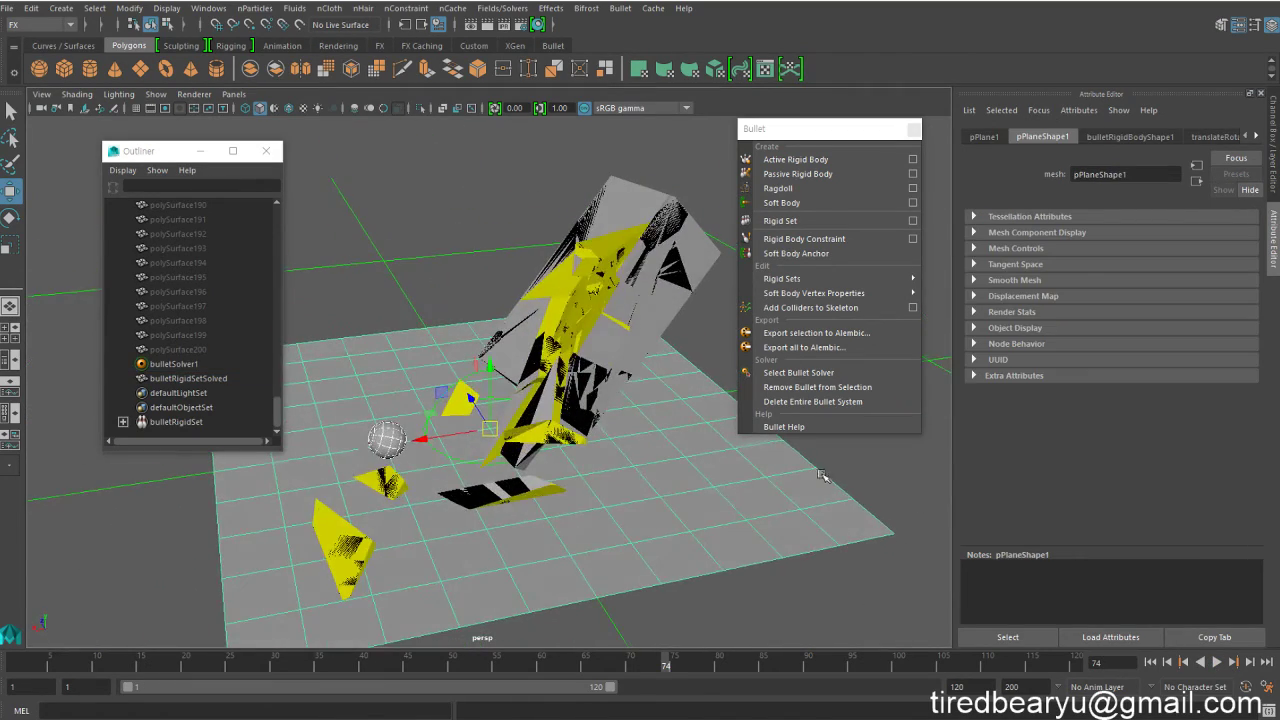
- Replay the threshold-5 simulation and reset it to frame 1
click(1151, 661)
click(1217, 662)
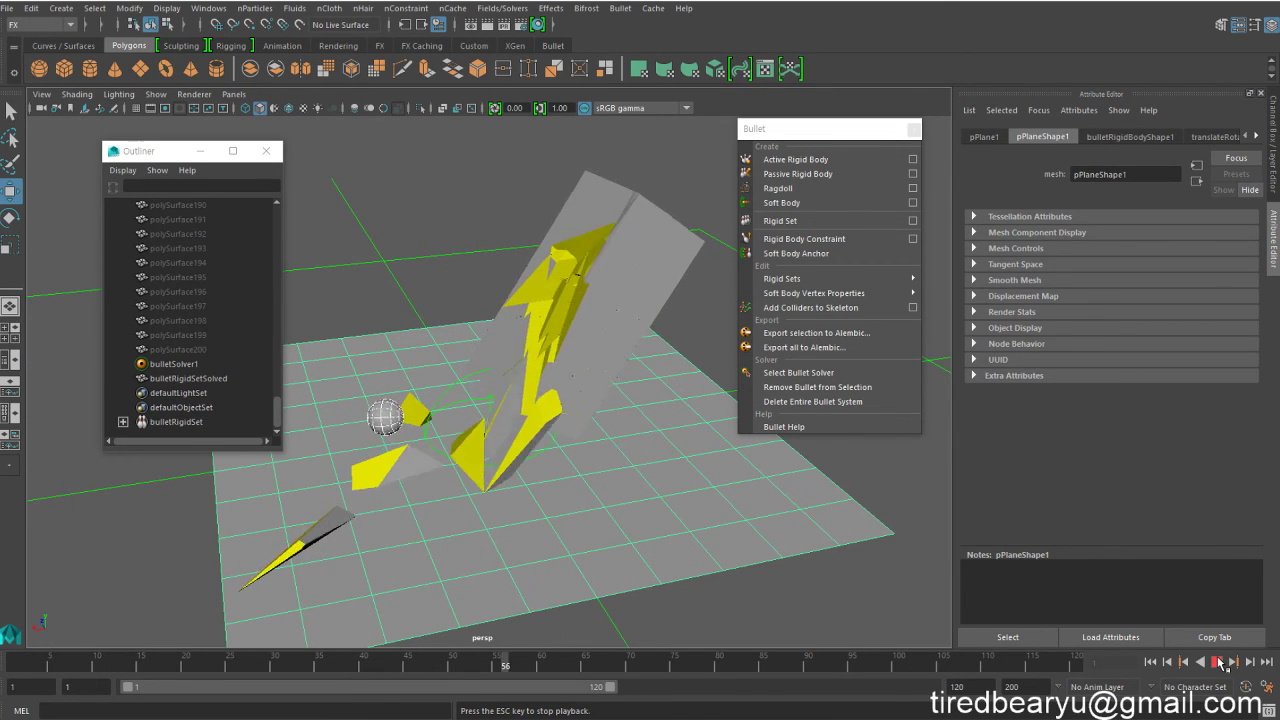
click(1217, 662)
click(1151, 661)
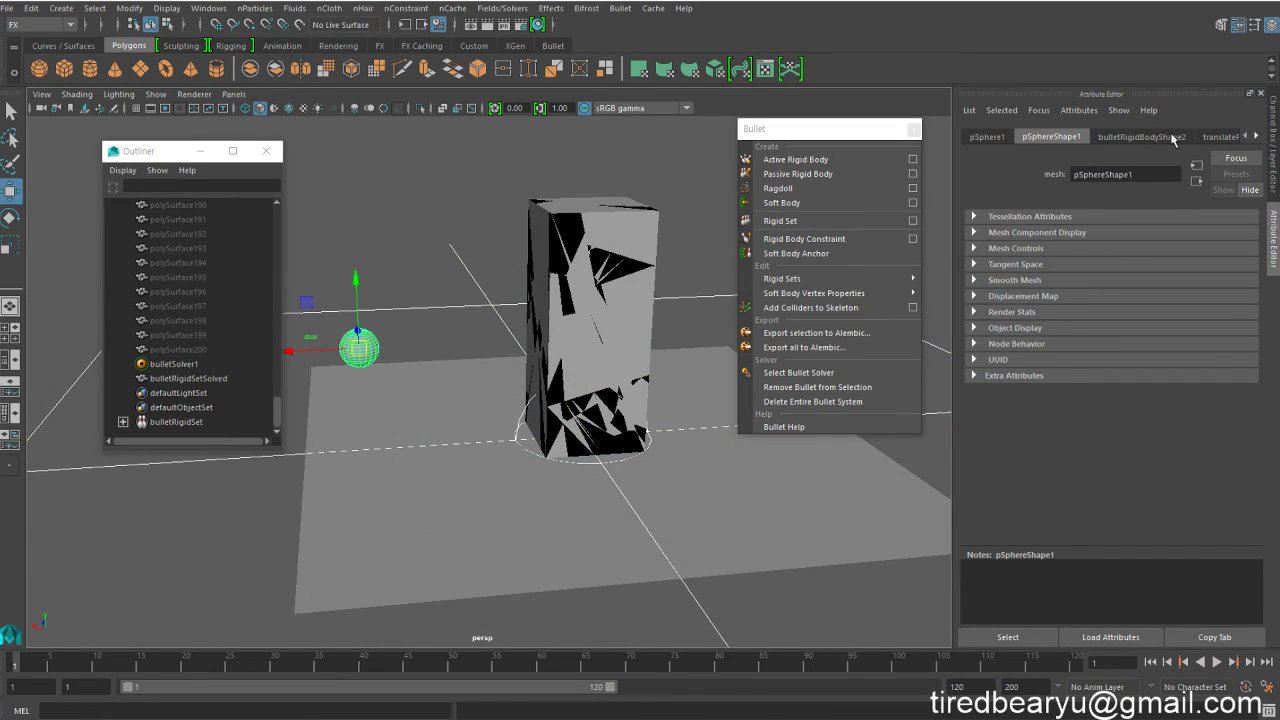
- Set the sphere's Initial Velocity X to -500 and preview the impact
click(1214, 141)
click(1158, 138)
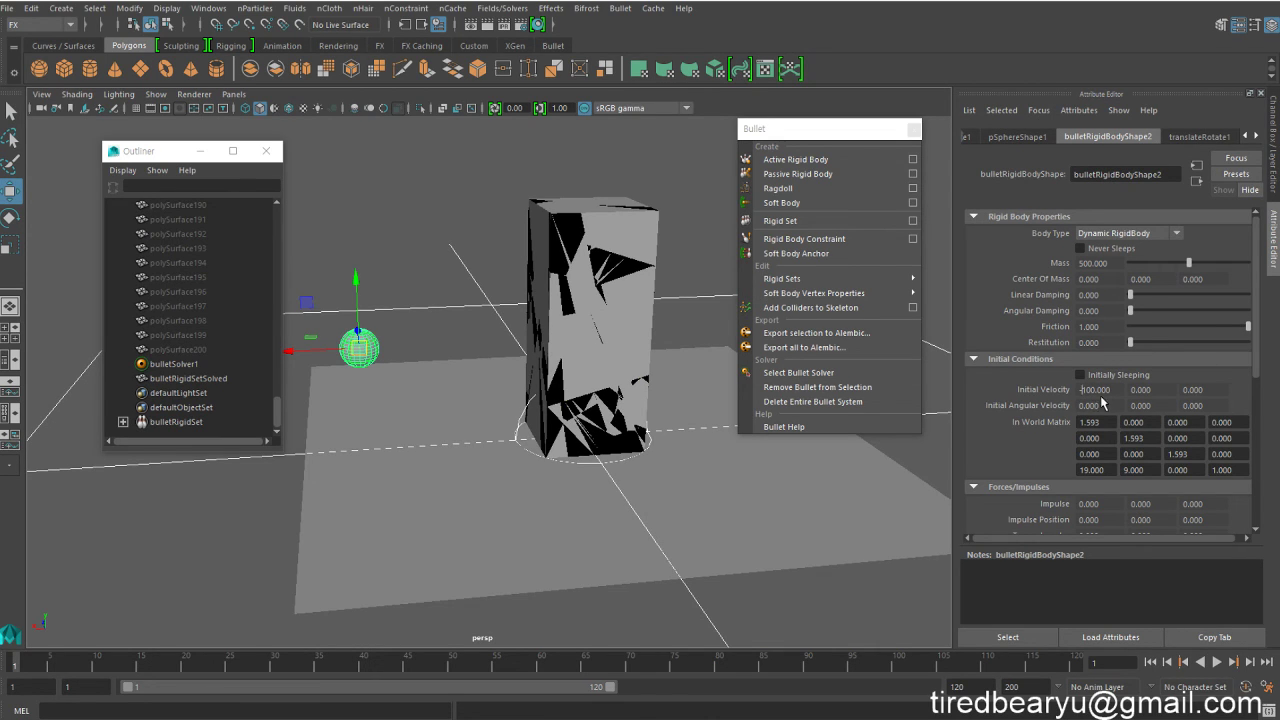
text(-500.000)
key(Return)
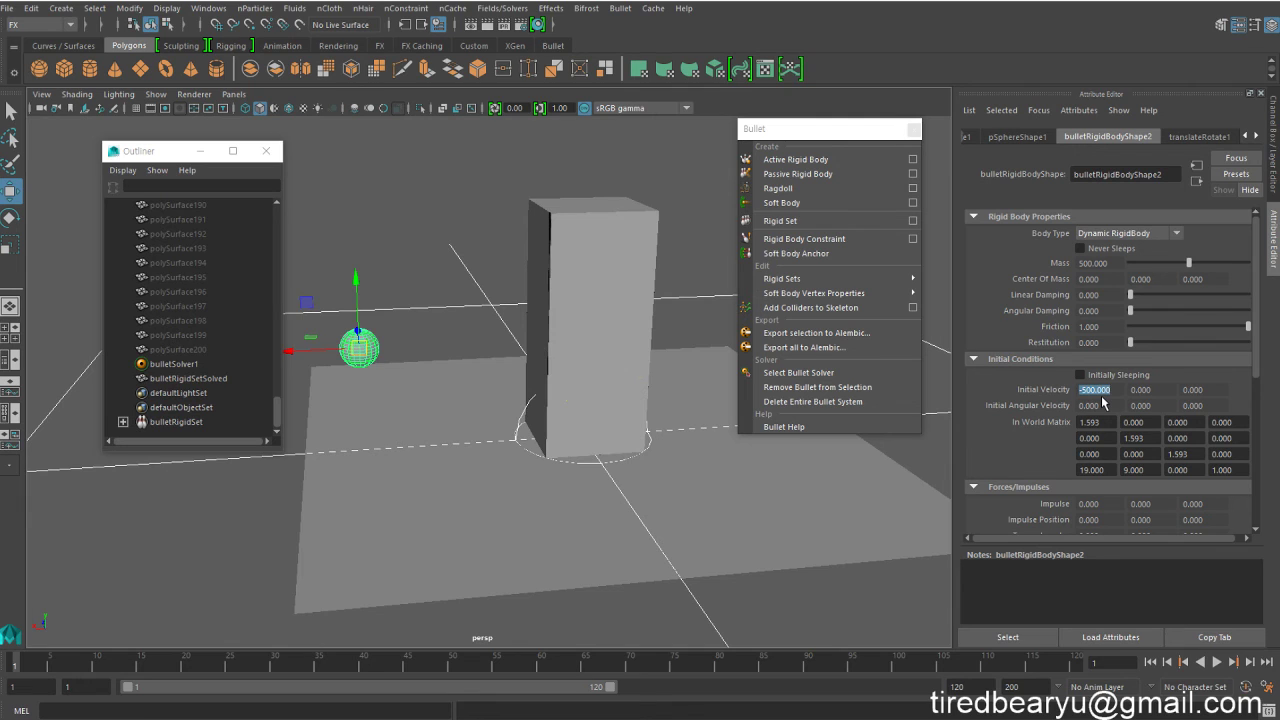
click(1216, 662)
click(1216, 662)
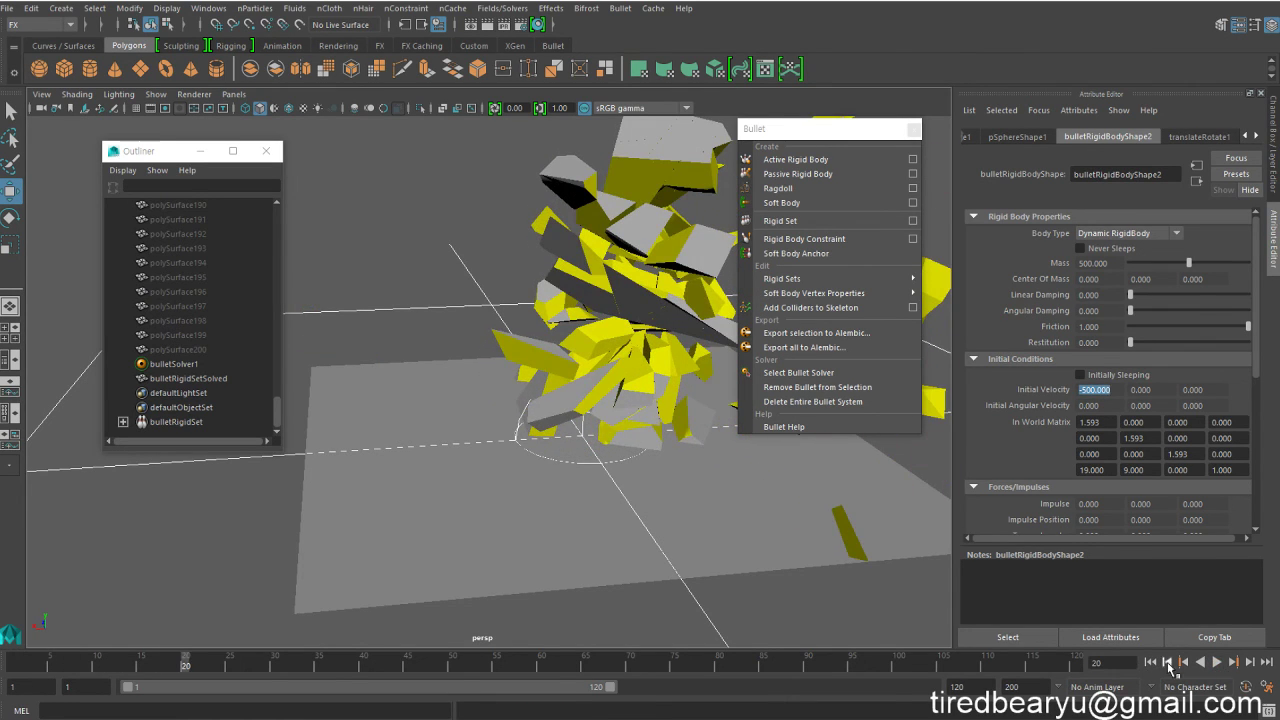
click(1150, 662)
- Inspect the flying shards at frame 32, replay and rewind, then select bulletSolver1
scroll(615, 478, down, 3)
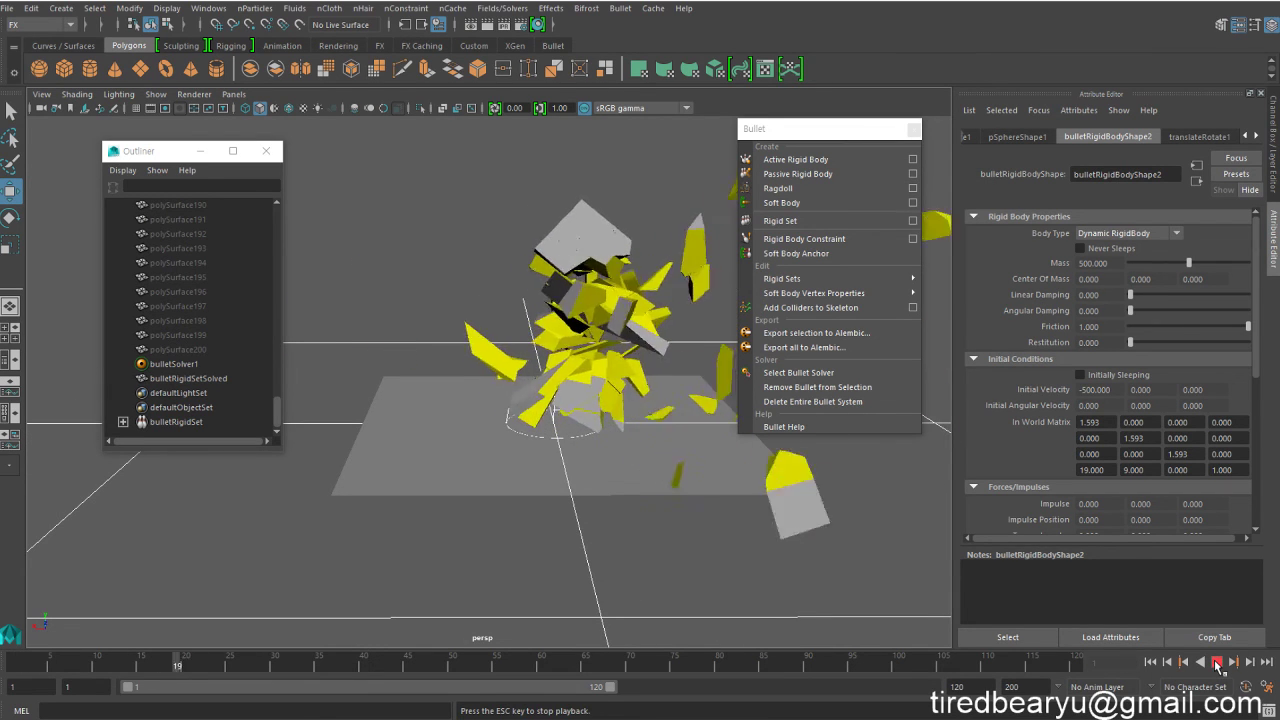
click(1217, 663)
click(667, 296)
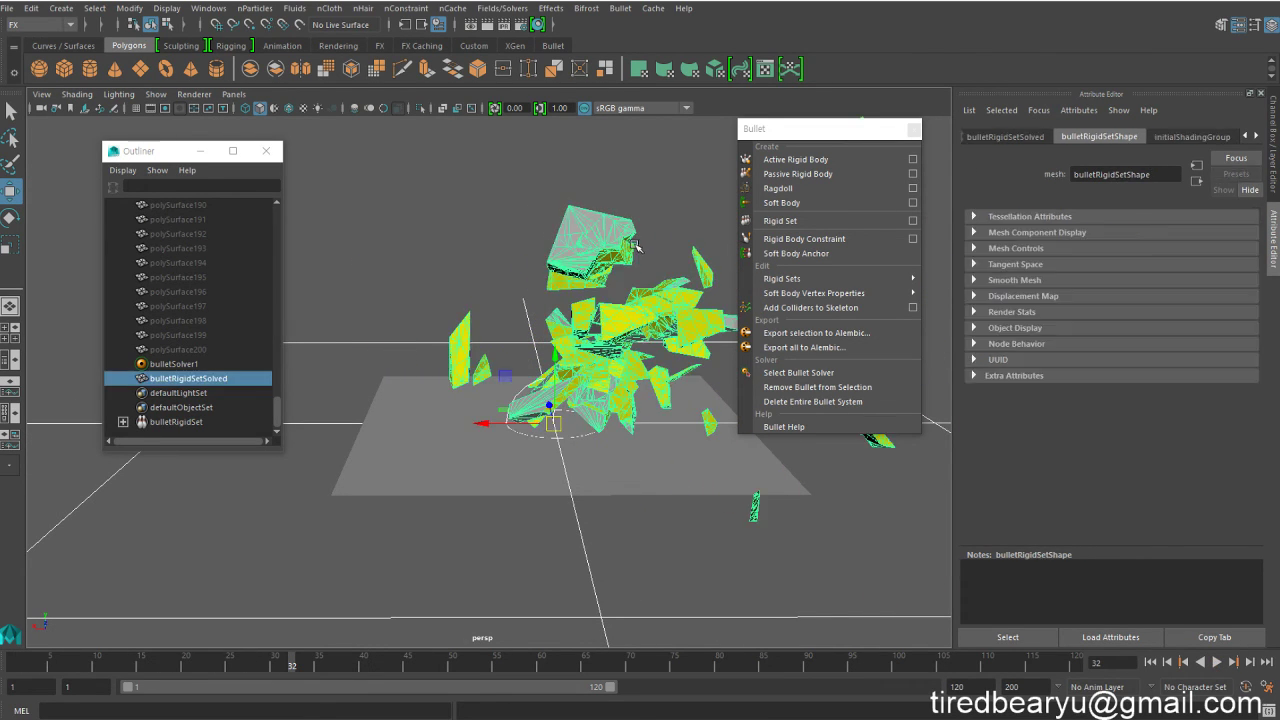
mouse_move(665, 298)
alt+mouse_down()
mouse_move(651, 309)
mouse_move(605, 297)
mouse_move(660, 300)
alt+mouse_up()
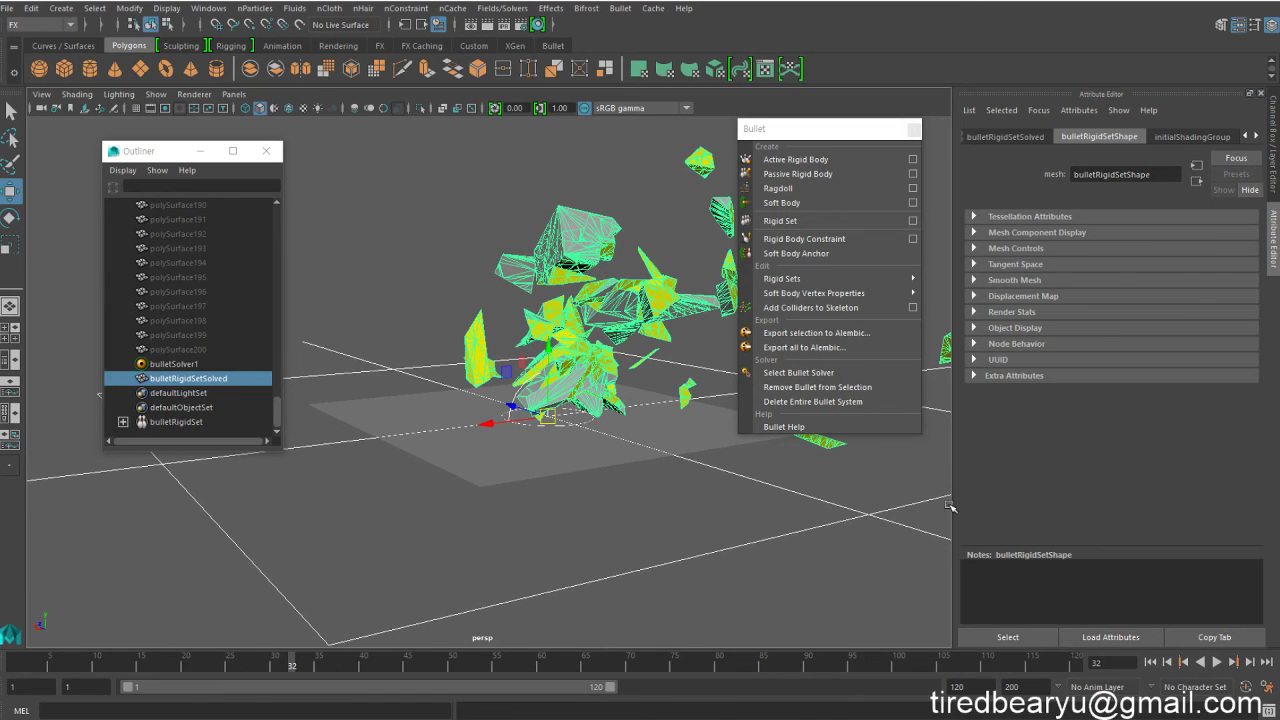
click(1150, 662)
click(1217, 662)
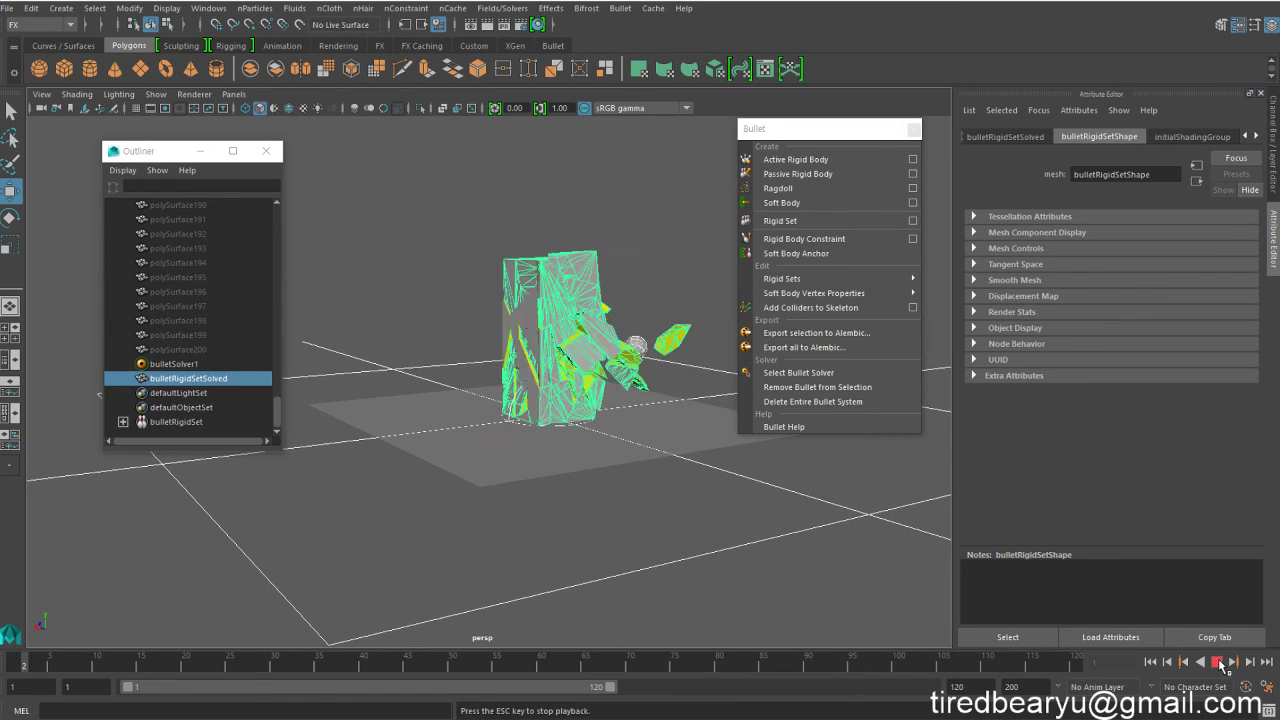
click(1150, 662)
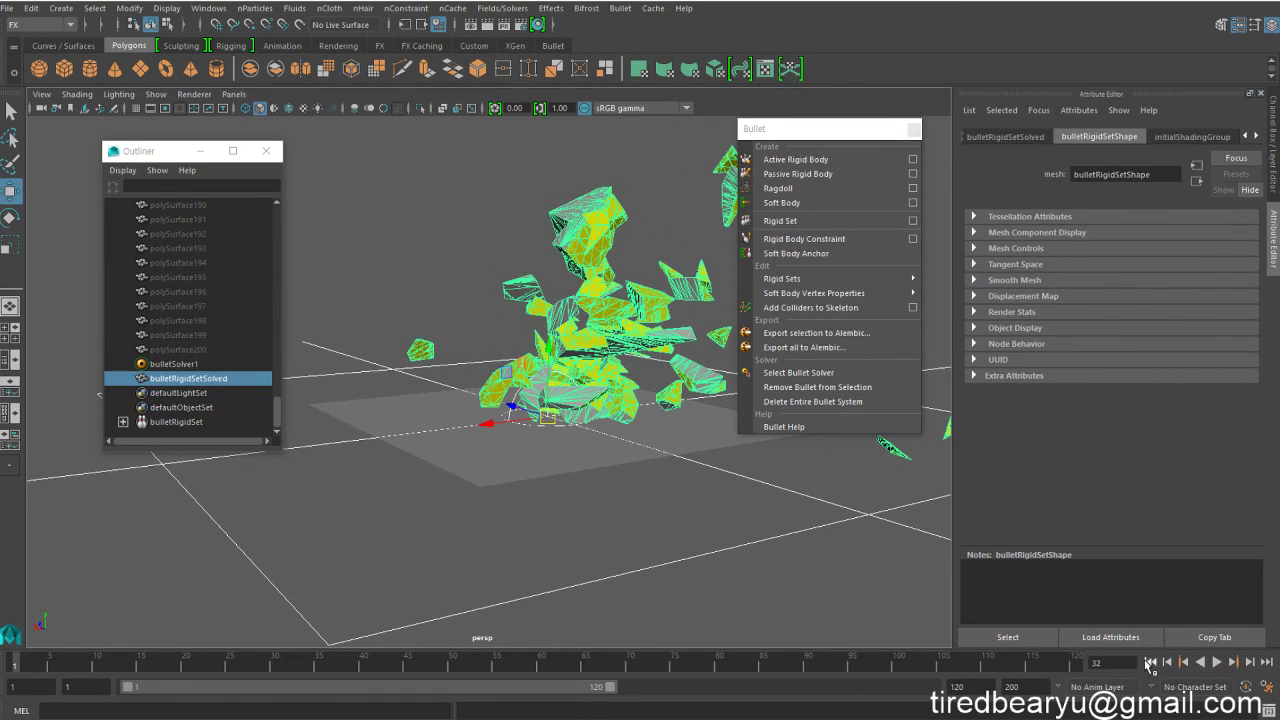
alt+drag(640, 500, 480, 440)
click(201, 366)
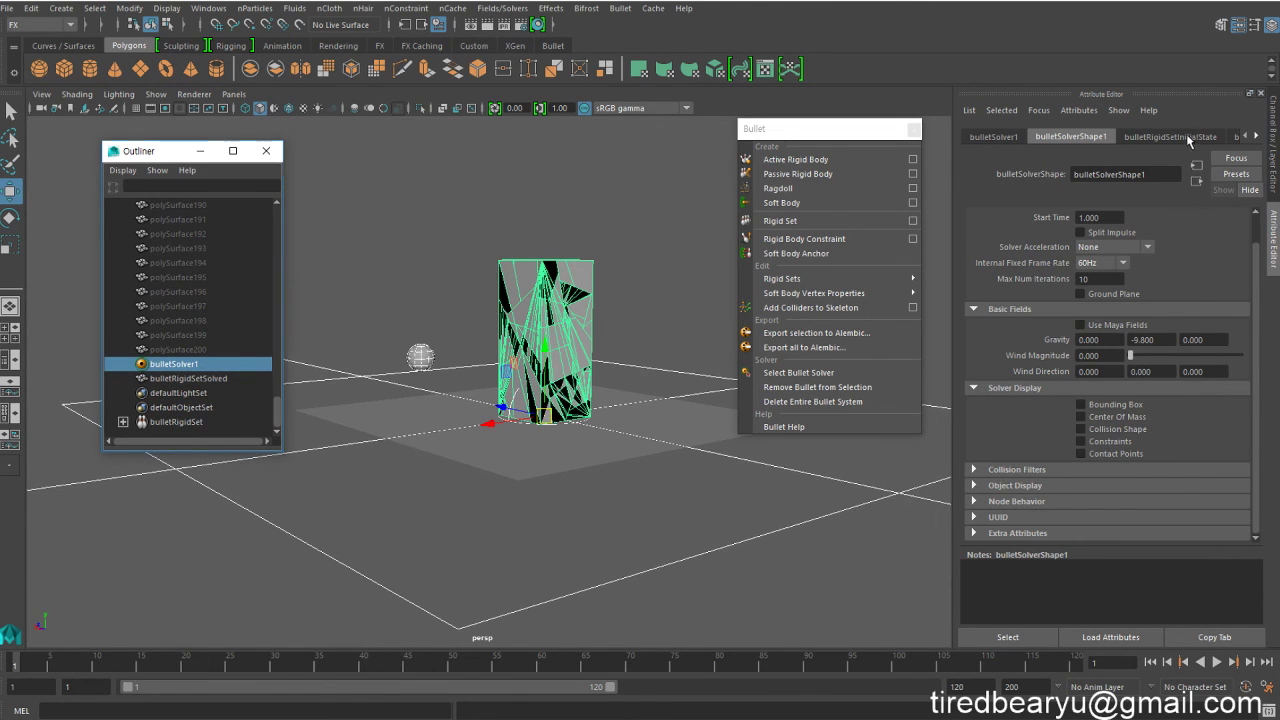
- Set the shards' Glue Breaking Threshold to 8 and preview the impact, rewinding to frame 1
click(1188, 141)
click(1104, 390)
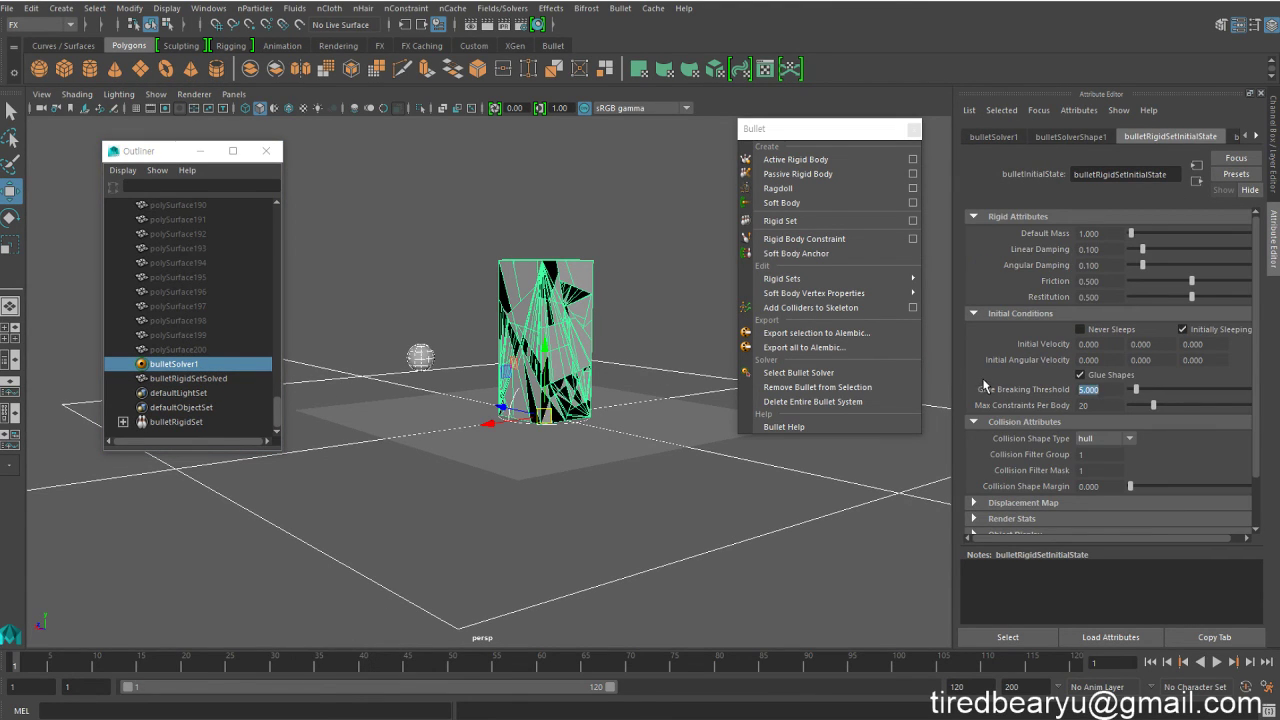
text(8)
key(Return)
click(1152, 662)
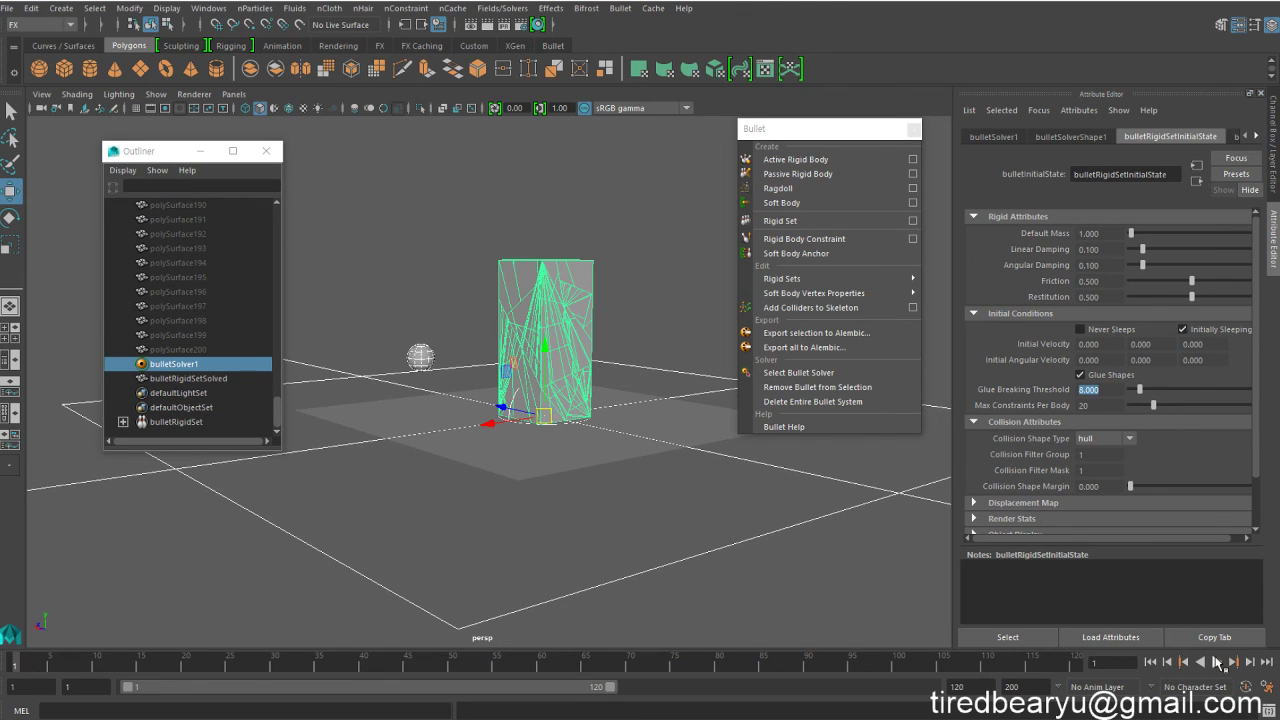
click(1217, 662)
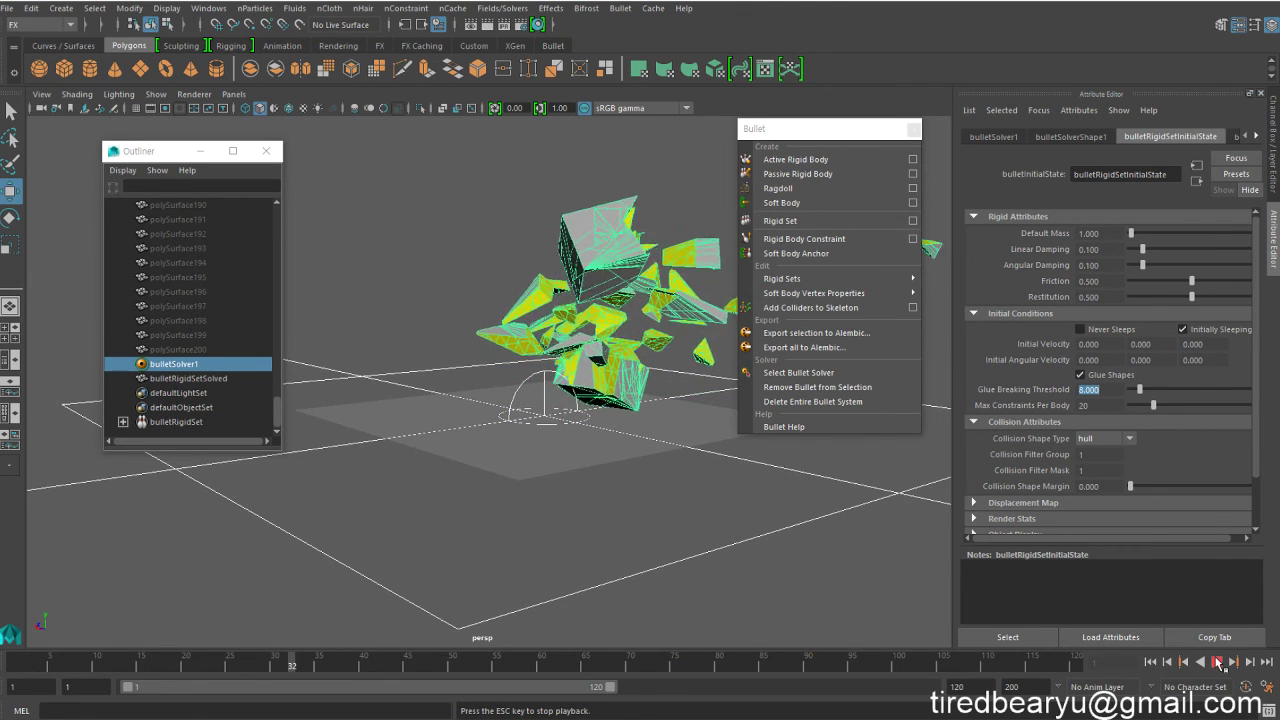
click(1215, 662)
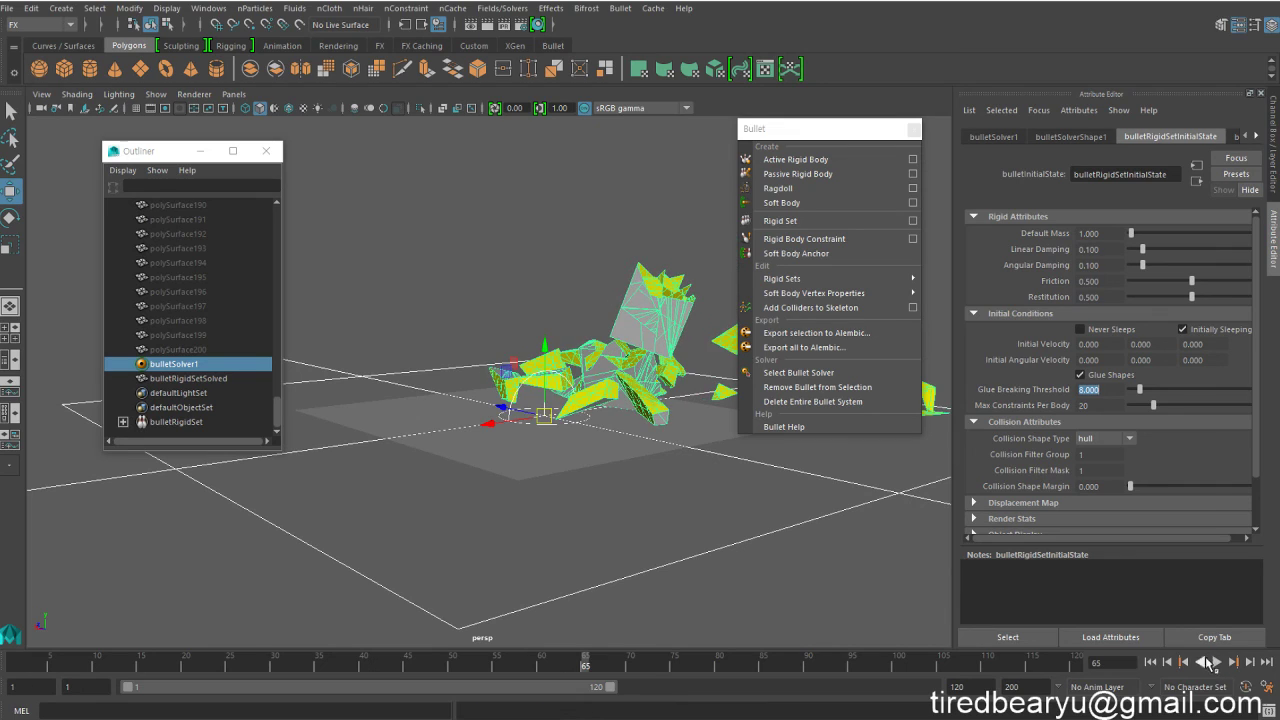
click(1150, 662)
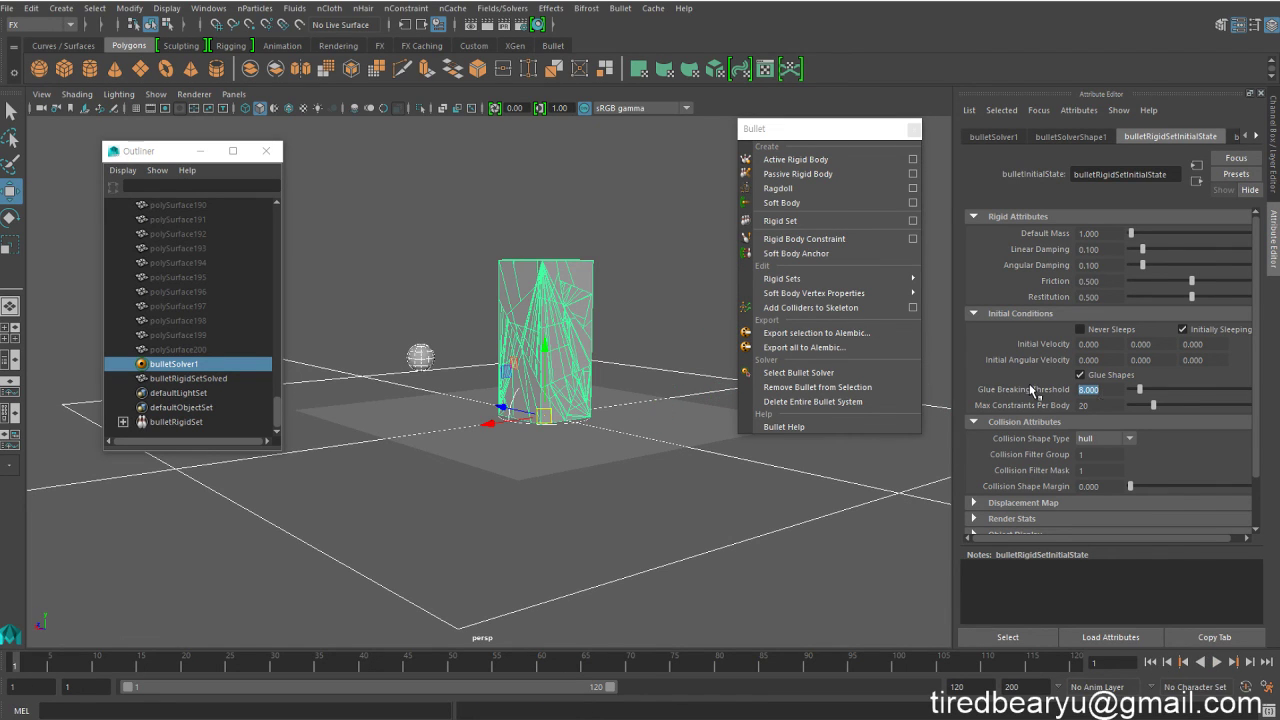
- Raise Glue Breaking Threshold to 10 and preview the shatter, rewinding to frame 1
text(10)
key(Return)
click(1215, 662)
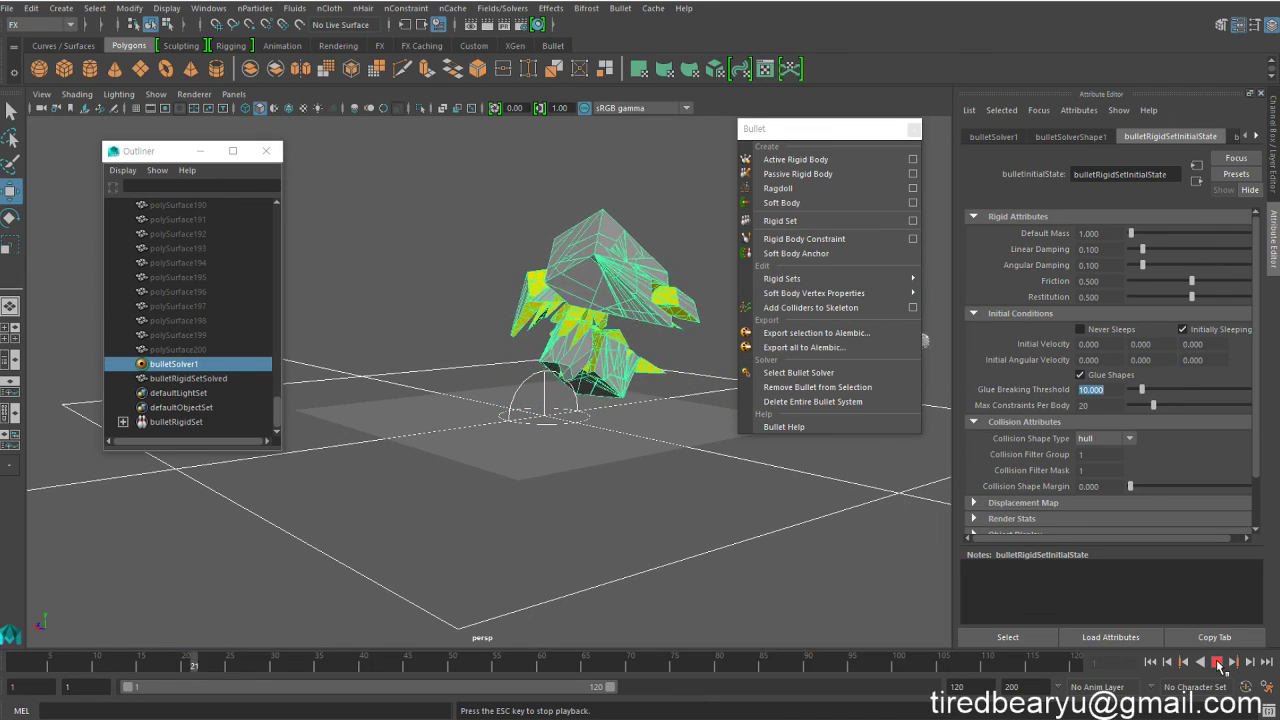
click(1217, 662)
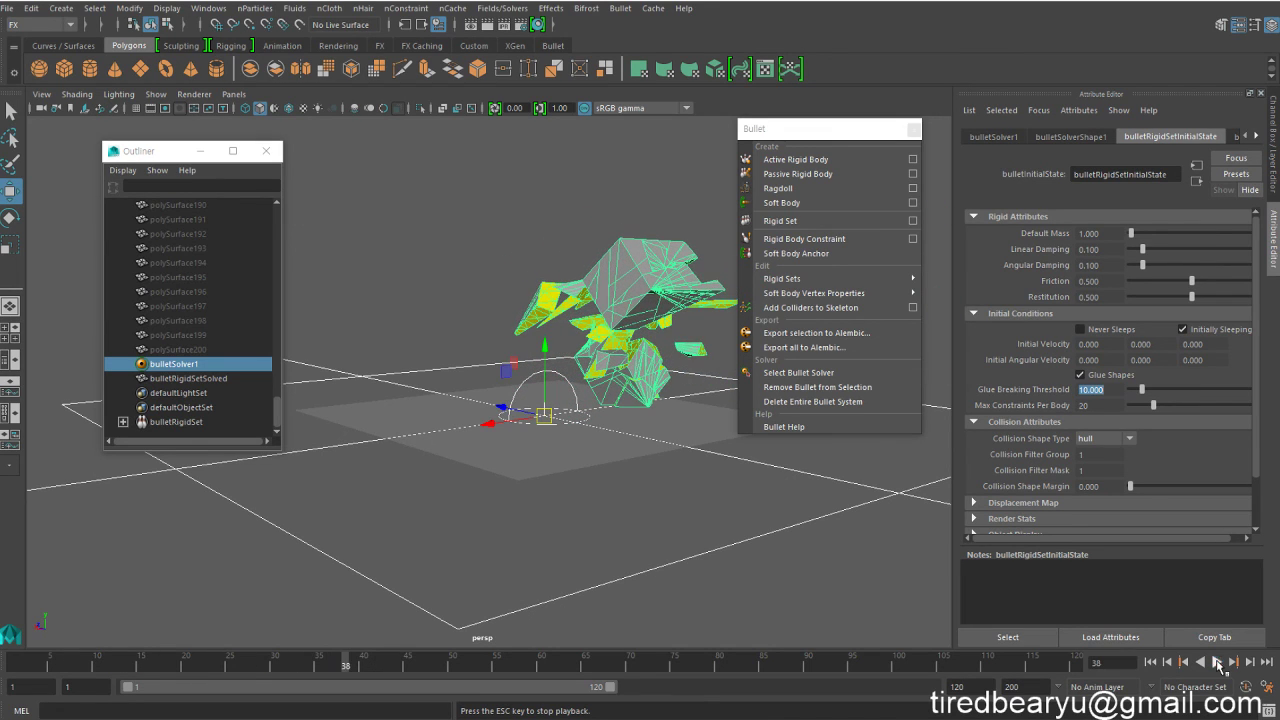
click(1150, 663)
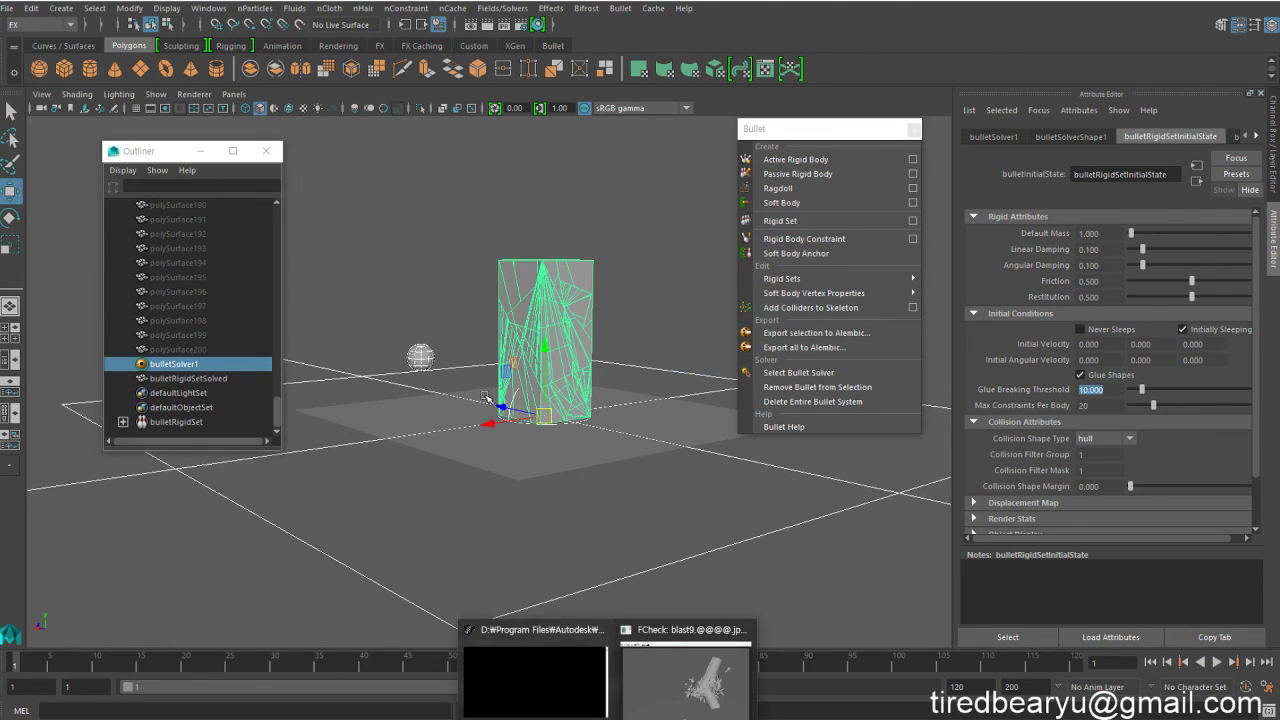
- Play back the blast9 playblast of the shattering pillar in FCheck
click(664, 620)
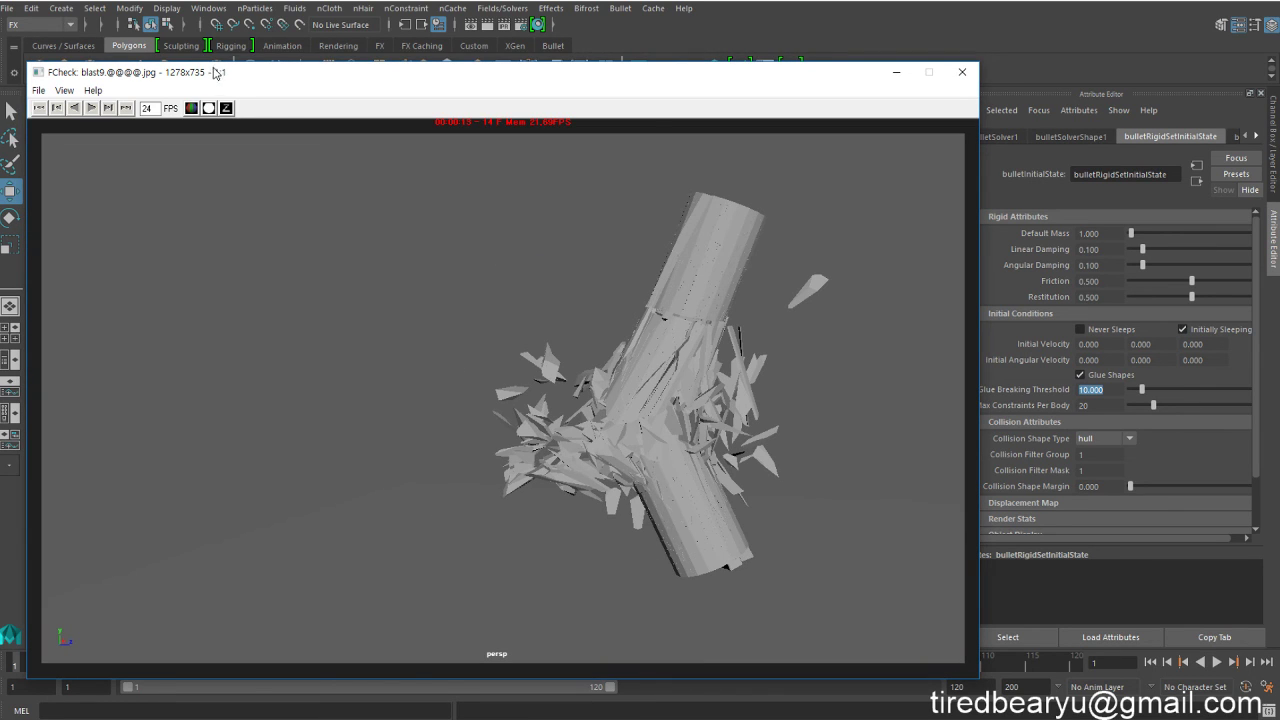
click(92, 108)
- Close FCheck, returning to the intact glued shard pillar at frame 1
click(896, 72)
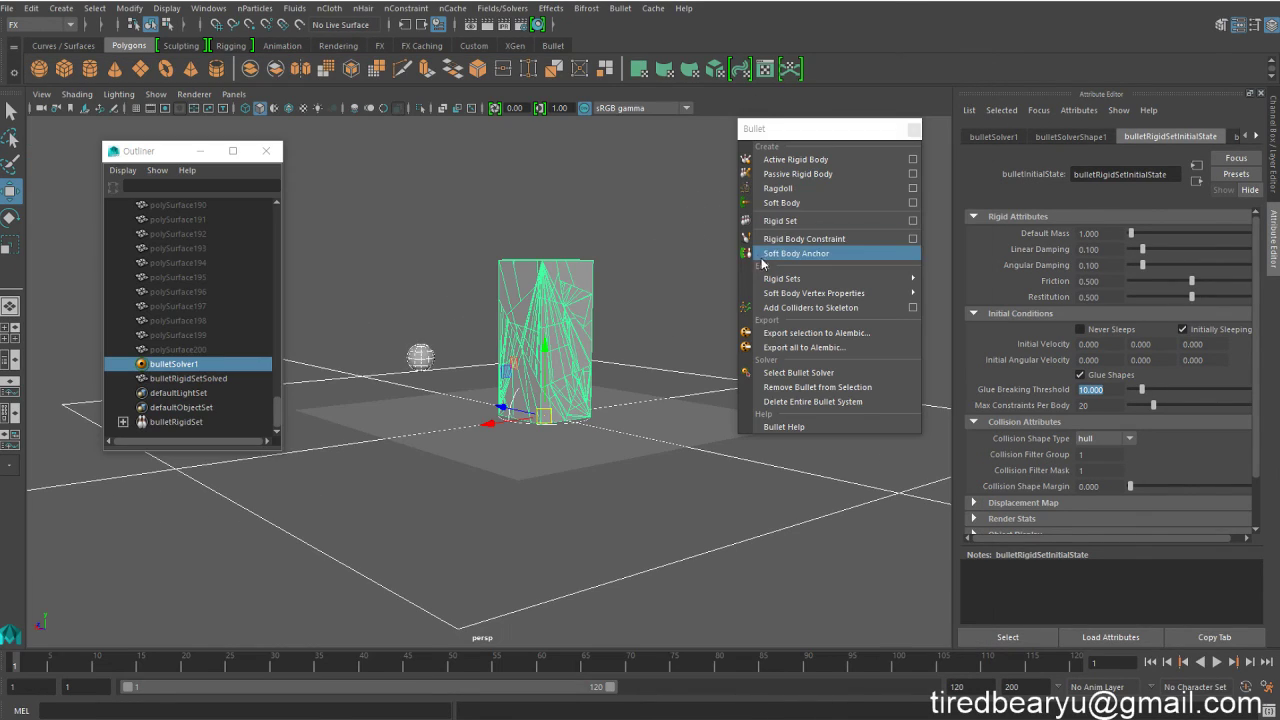